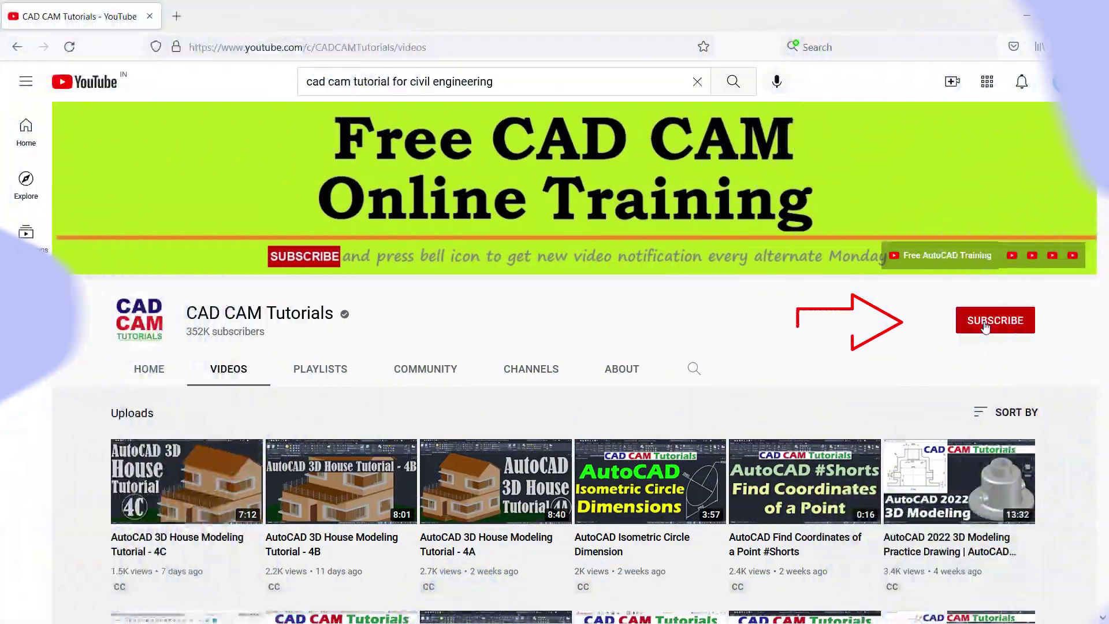
Subscribe to the CAD CAM Tutorials channel with notifications set to All and browse its uploaded videos.
left_click(963, 320)
left_click(1028, 327)
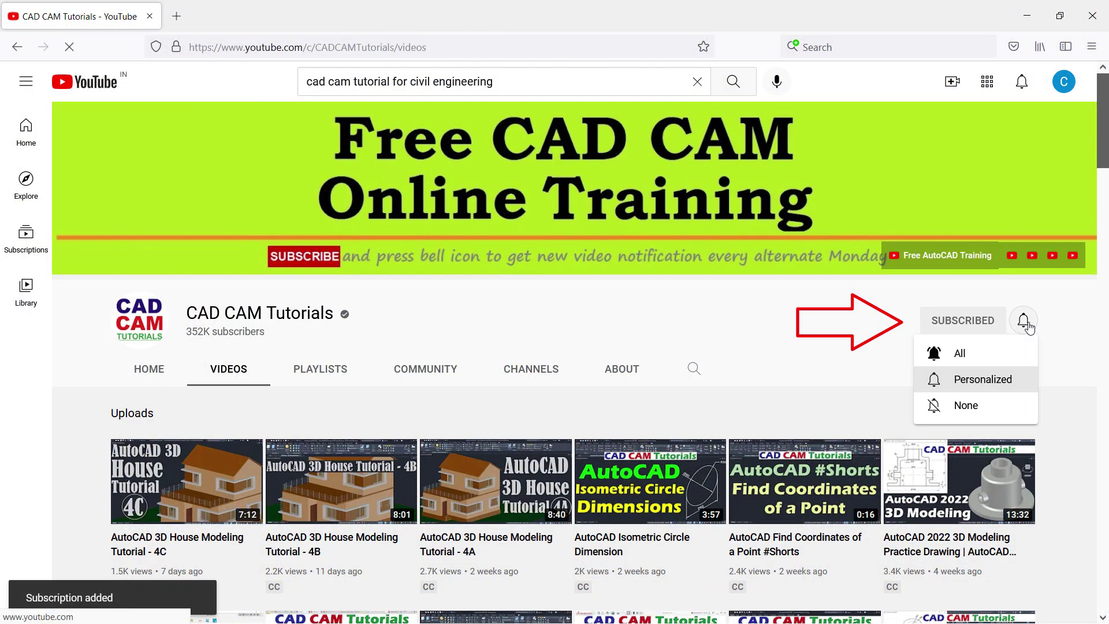
left_click(961, 354)
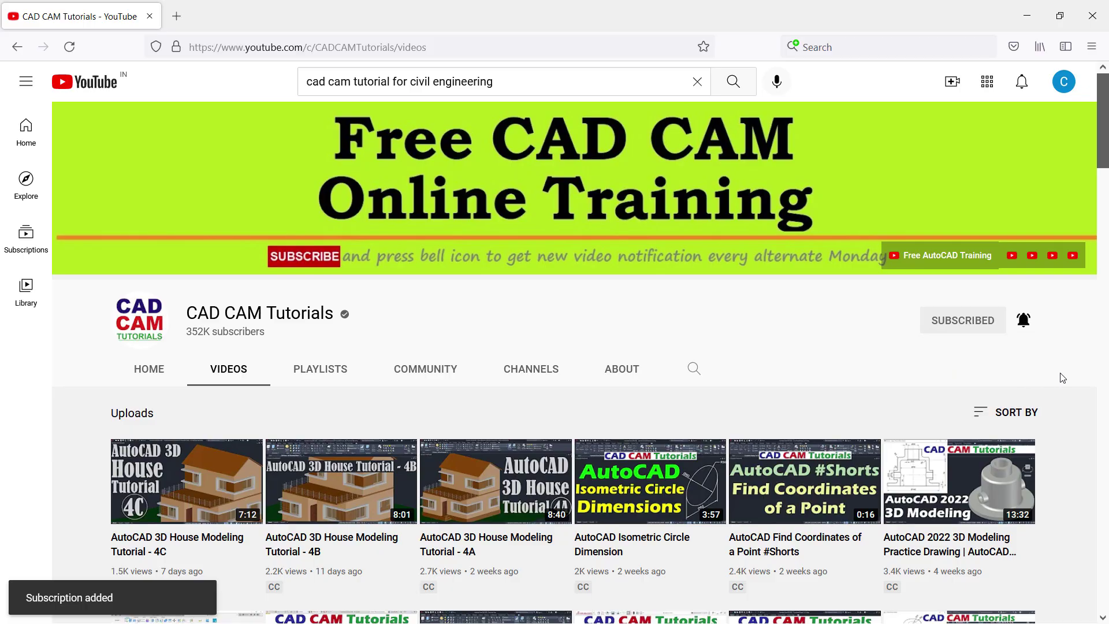
scroll(1060, 377, "down", 9)
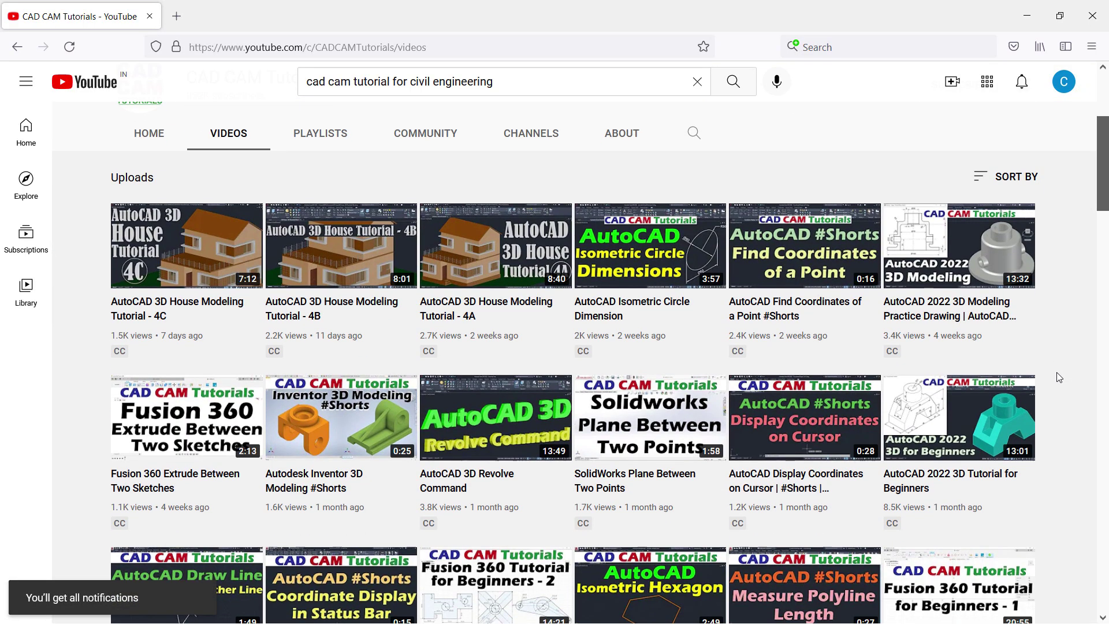
scroll(1059, 377, "down", 9)
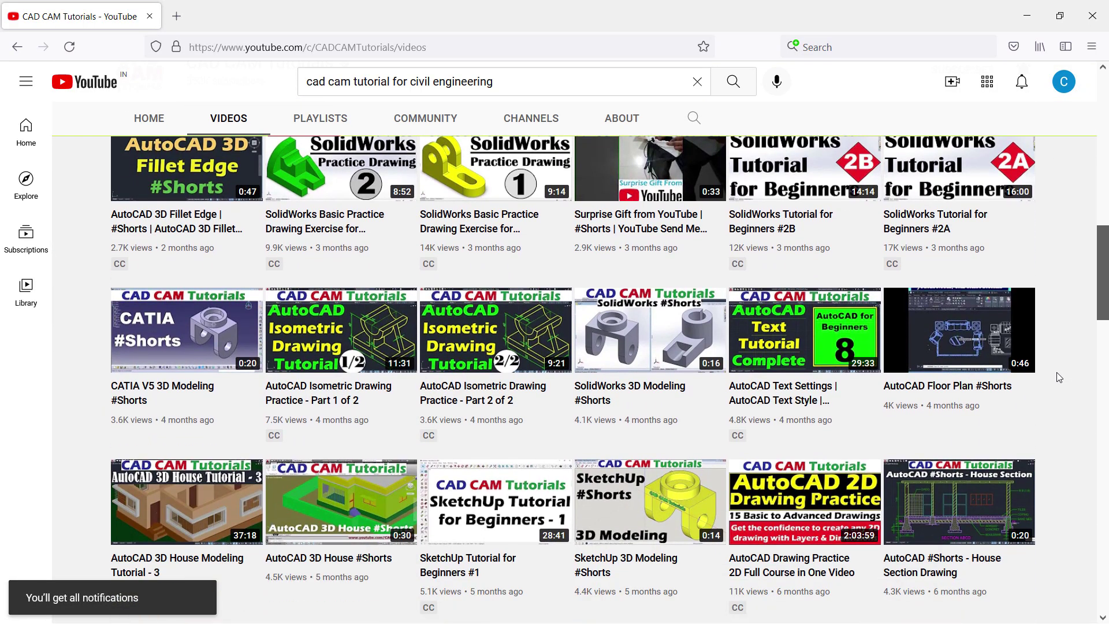
scroll(1059, 377, "down", 5)
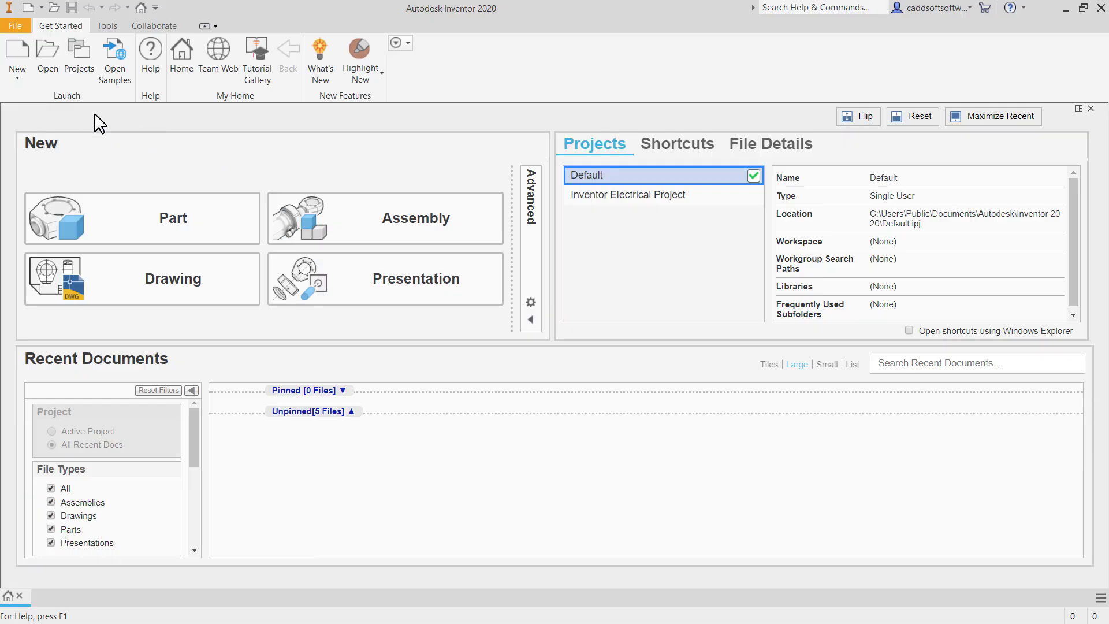
Switch to Autodesk Inventor and create a new part from the Metric template Standard (mm).ipt.
left_click(17, 63)
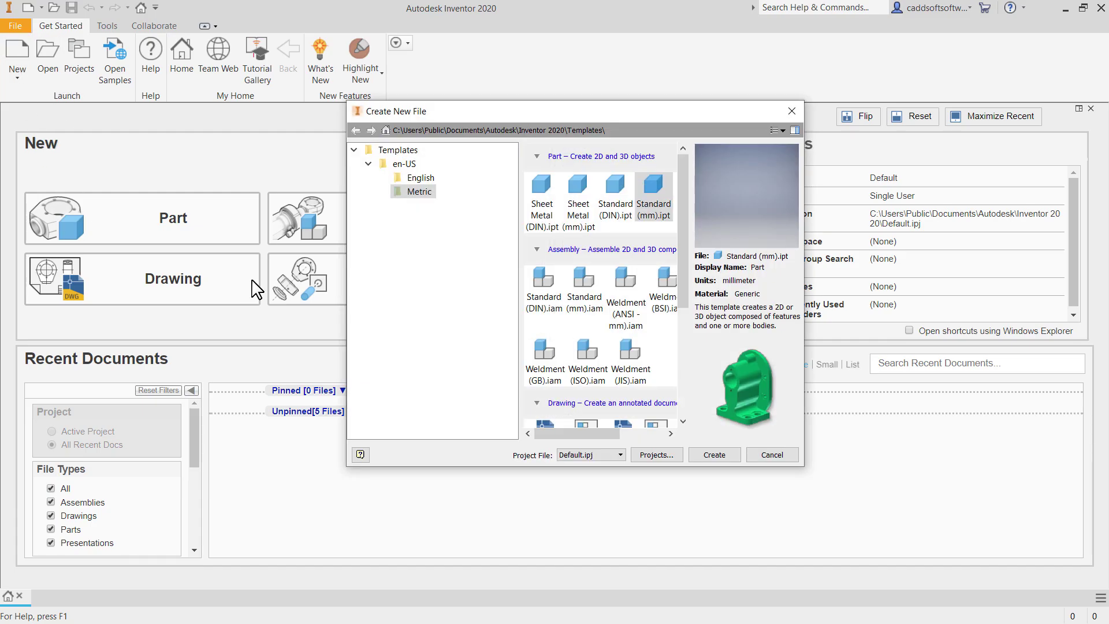
left_click(410, 179)
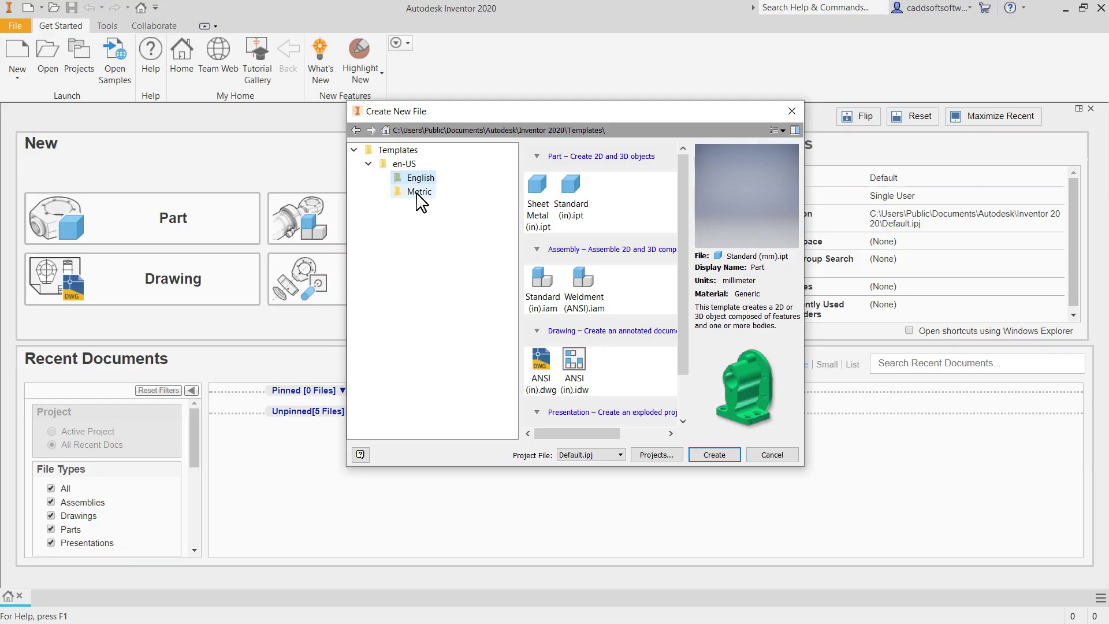
left_click(417, 195)
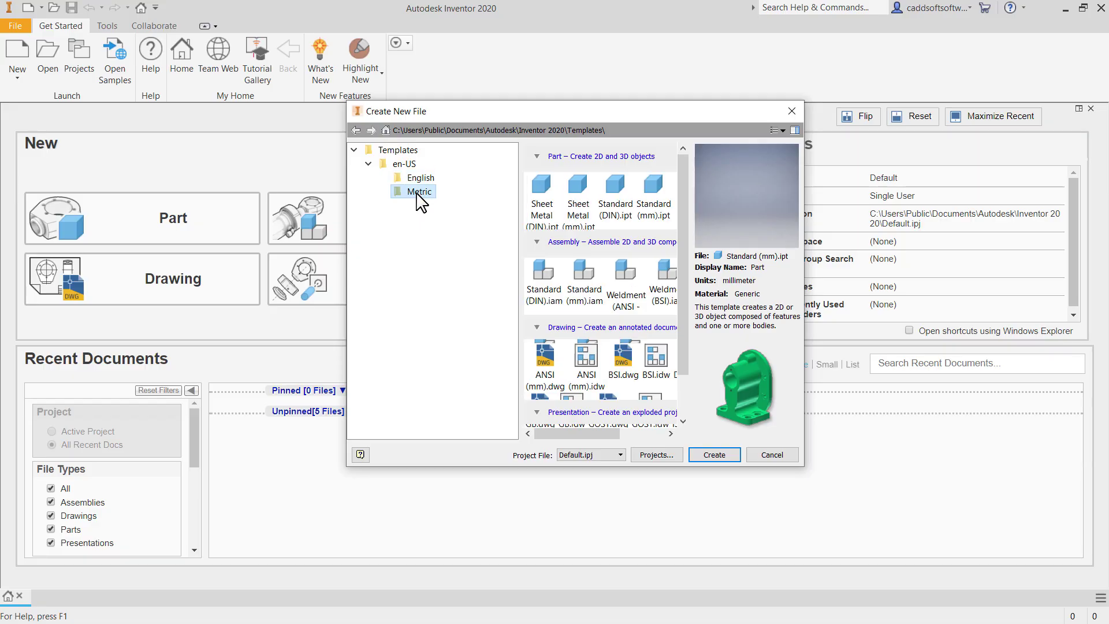
left_click(656, 210)
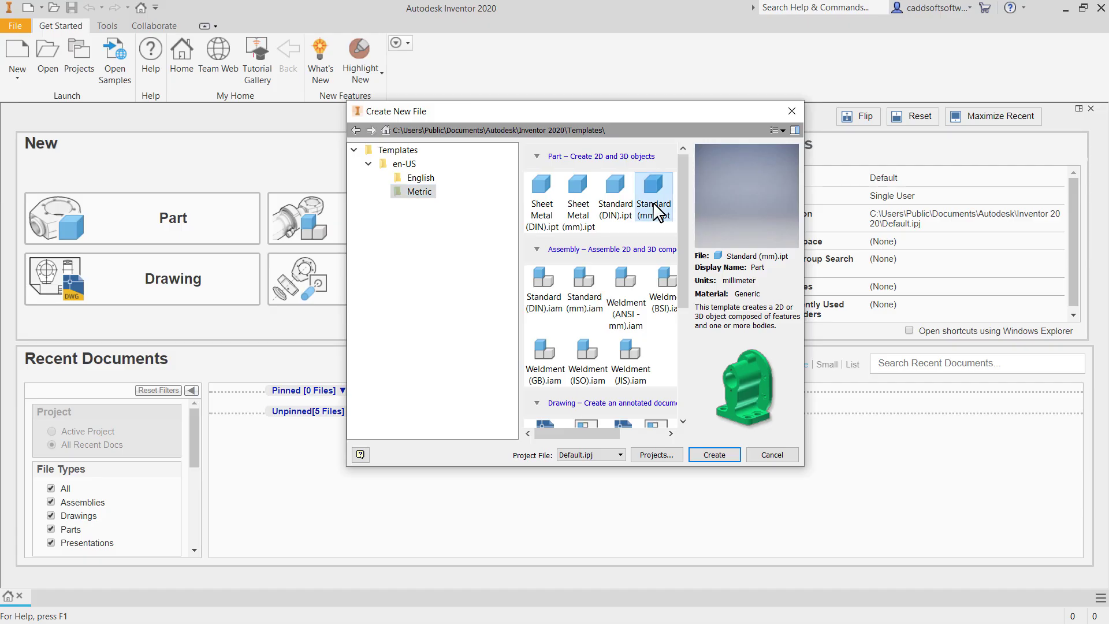
left_click(715, 456)
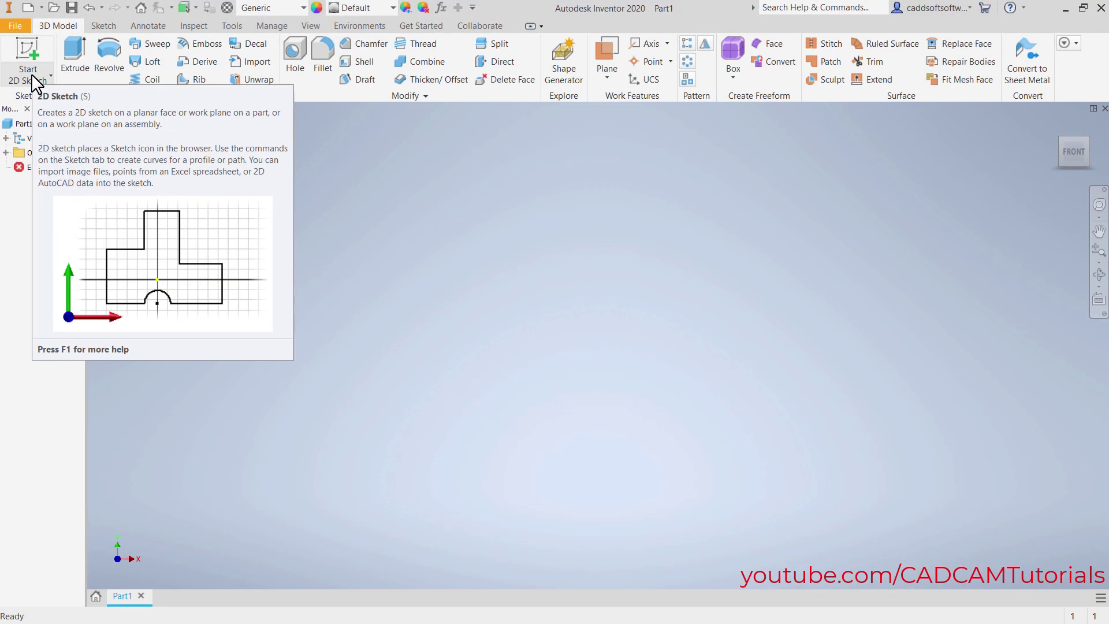
Start a 2D sketch on the horizontal XZ origin plane.
left_click(30, 63)
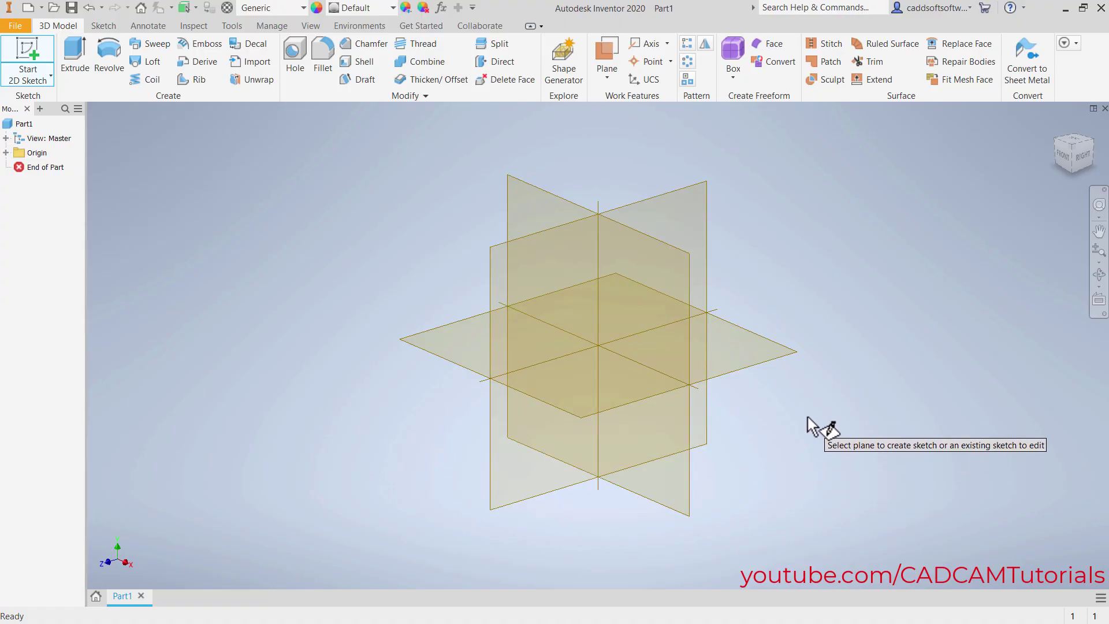
left_click(755, 355)
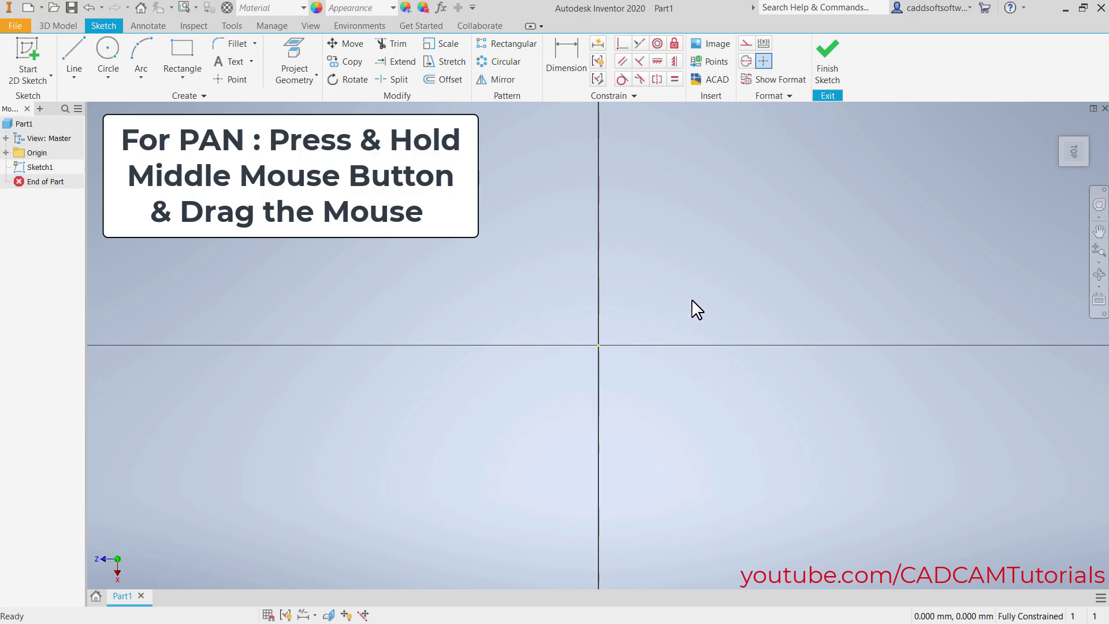
middle_click_drag(692, 295, 502, 382)
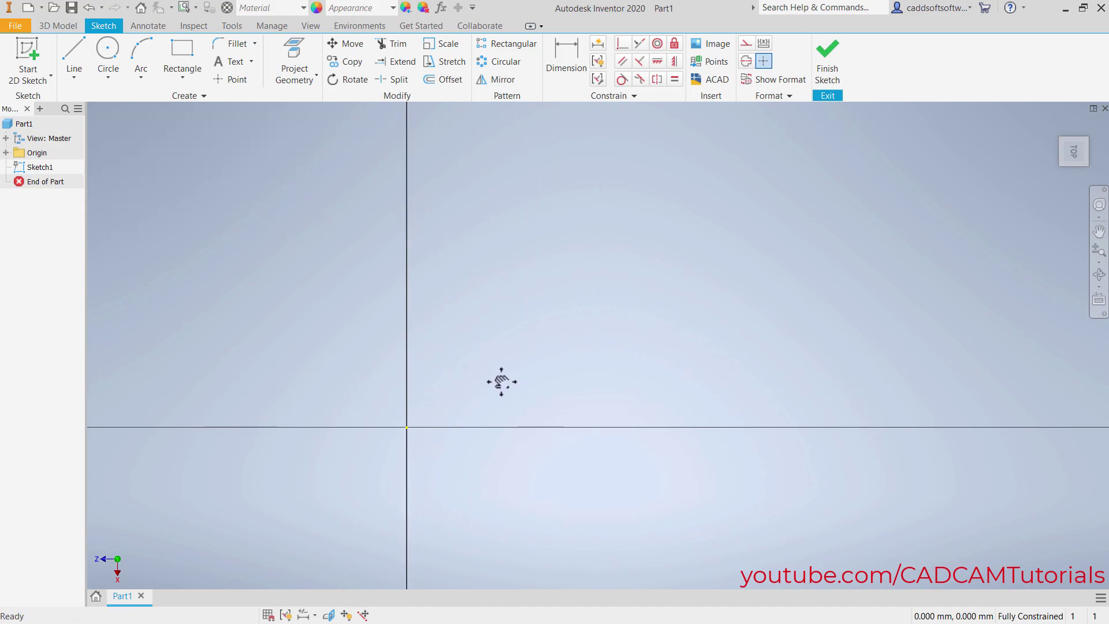
left_click(1098, 233)
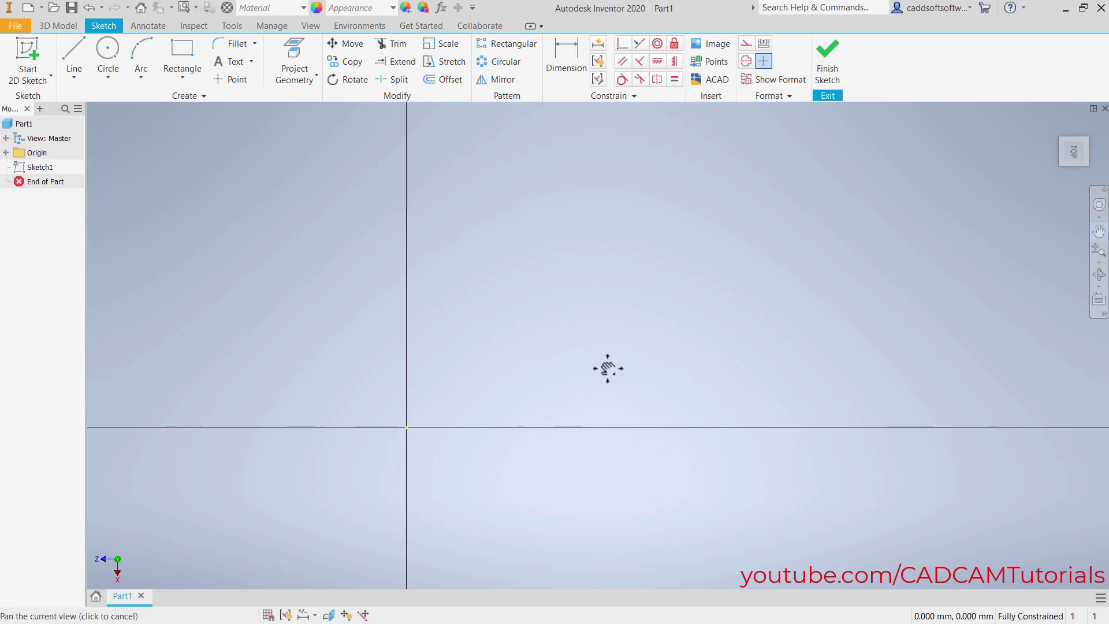
left_click_drag(607, 368, 383, 462)
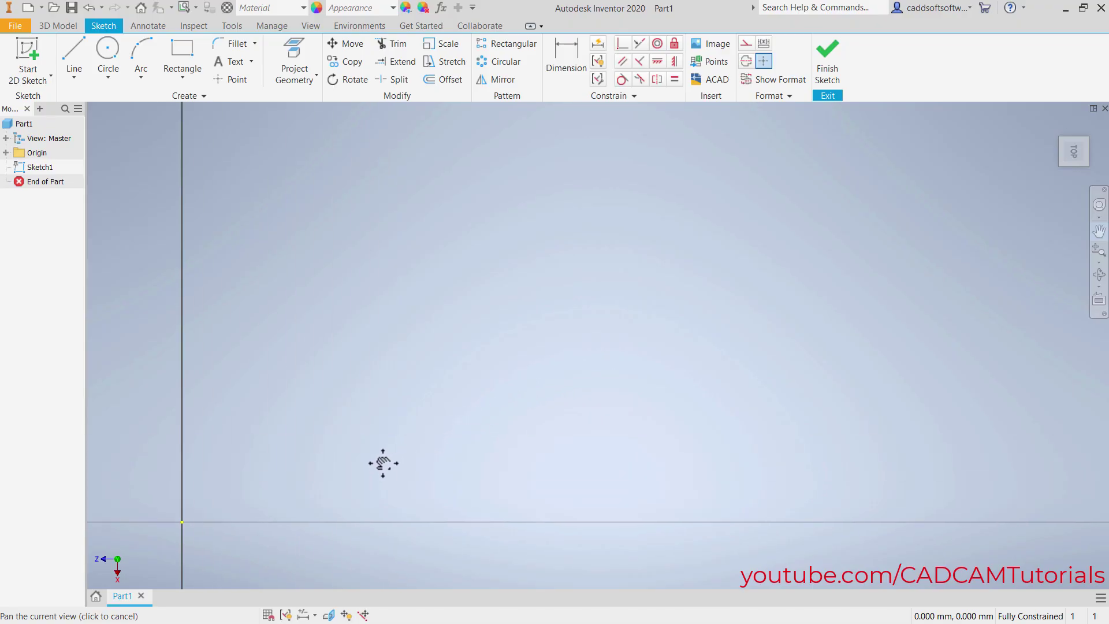
right_click(422, 374)
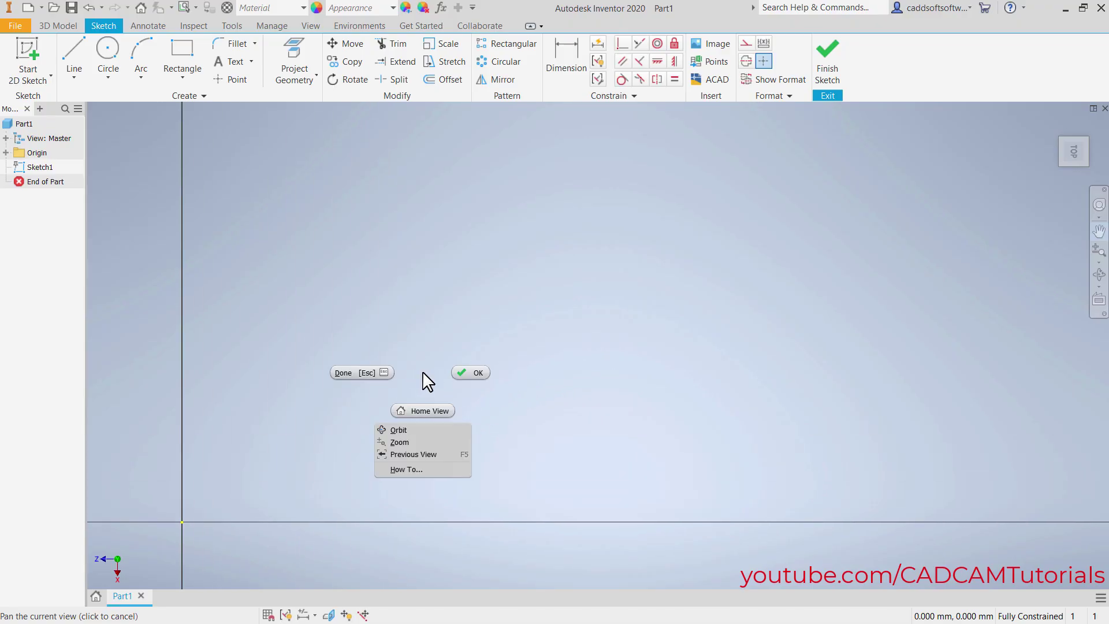
left_click(474, 372)
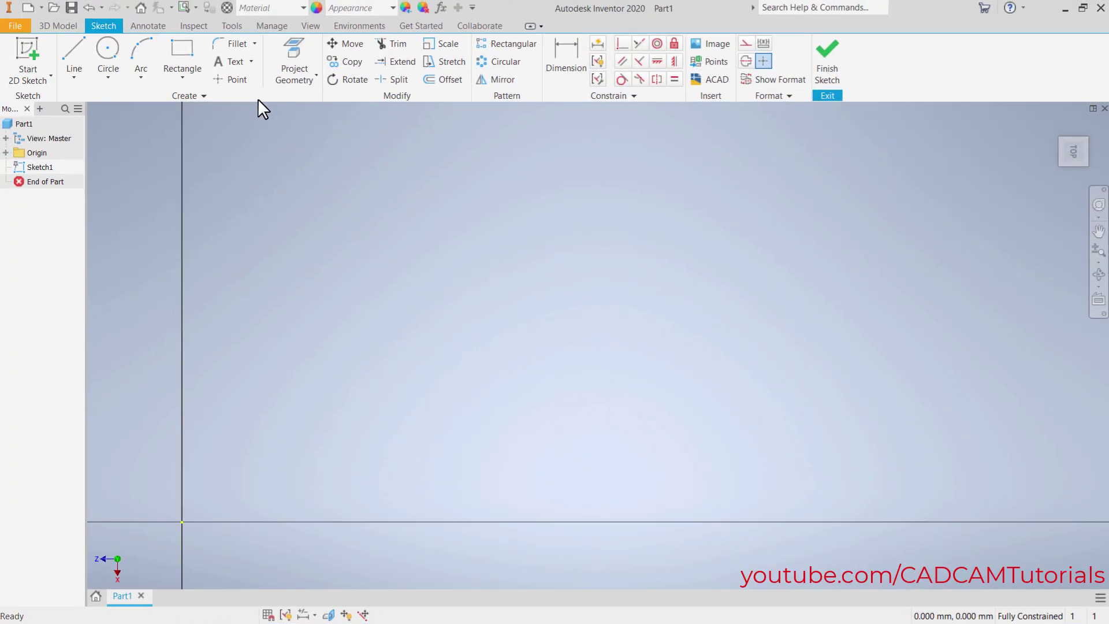
Set the part document's length unit to millimeter in the document settings.
left_click(233, 26)
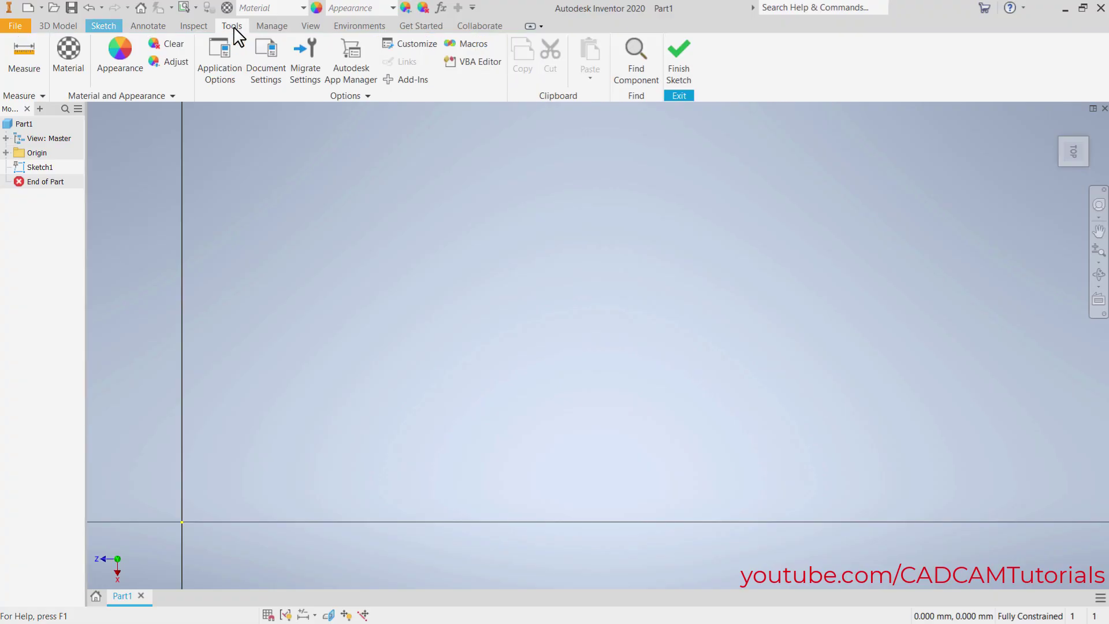
left_click(270, 74)
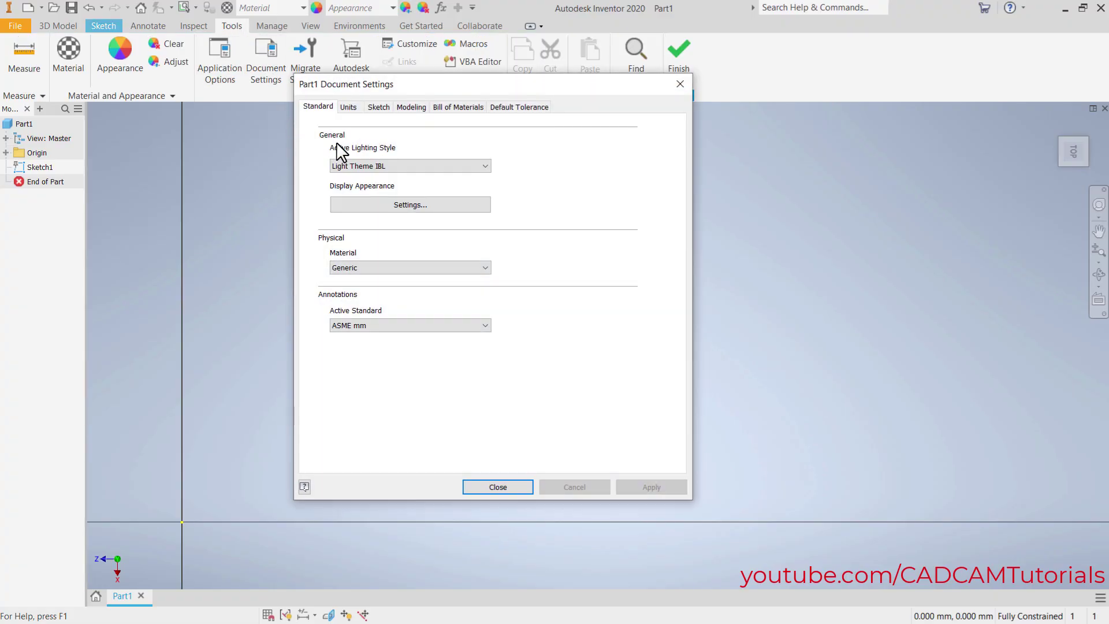
left_click(349, 109)
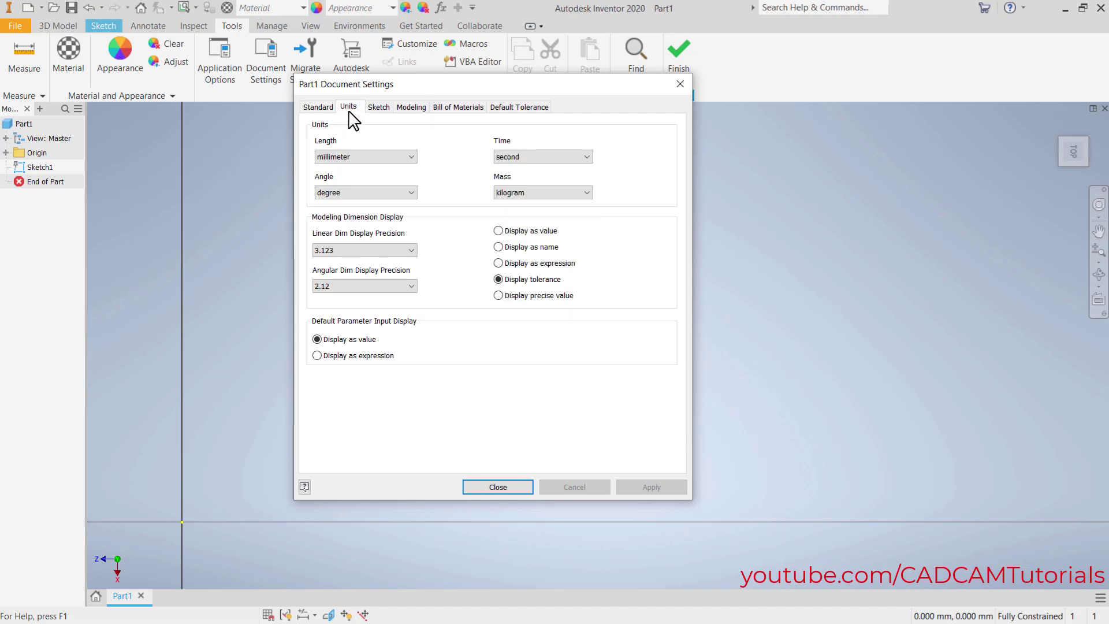
left_click(396, 156)
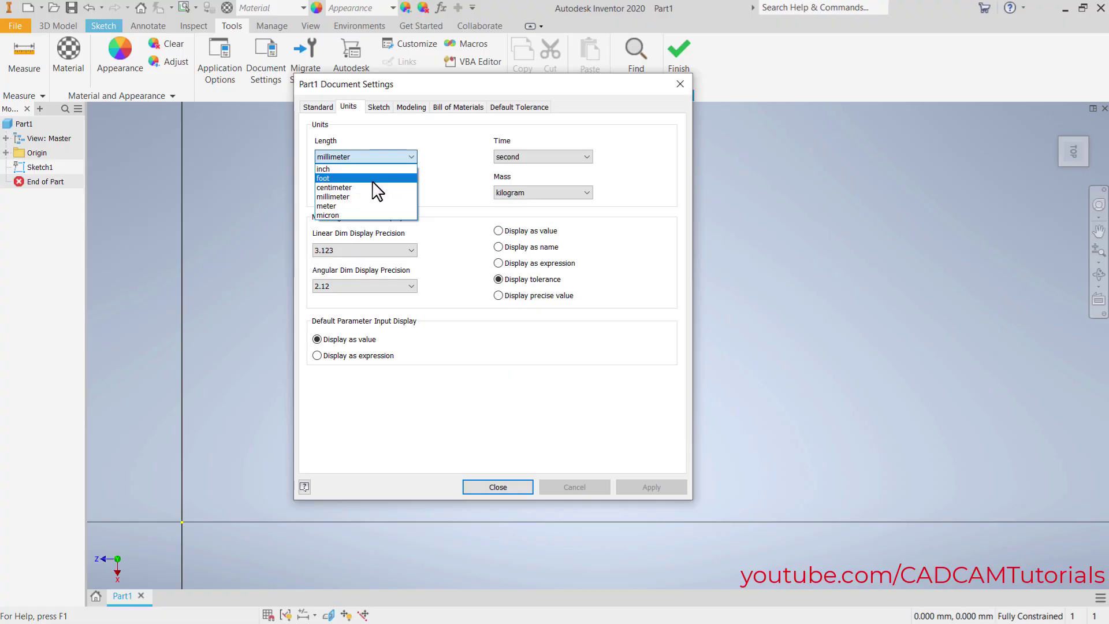
left_click(347, 198)
left_click(500, 487)
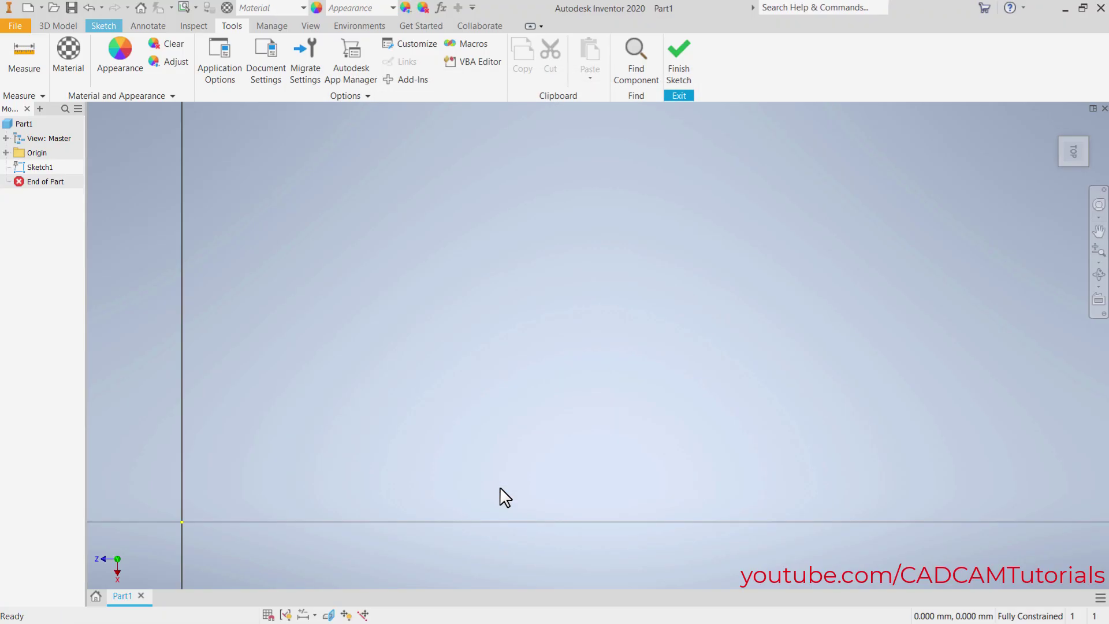
Draw a 50 mm line from the sketch origin along the horizontal axis, extending to the right.
left_click(99, 26)
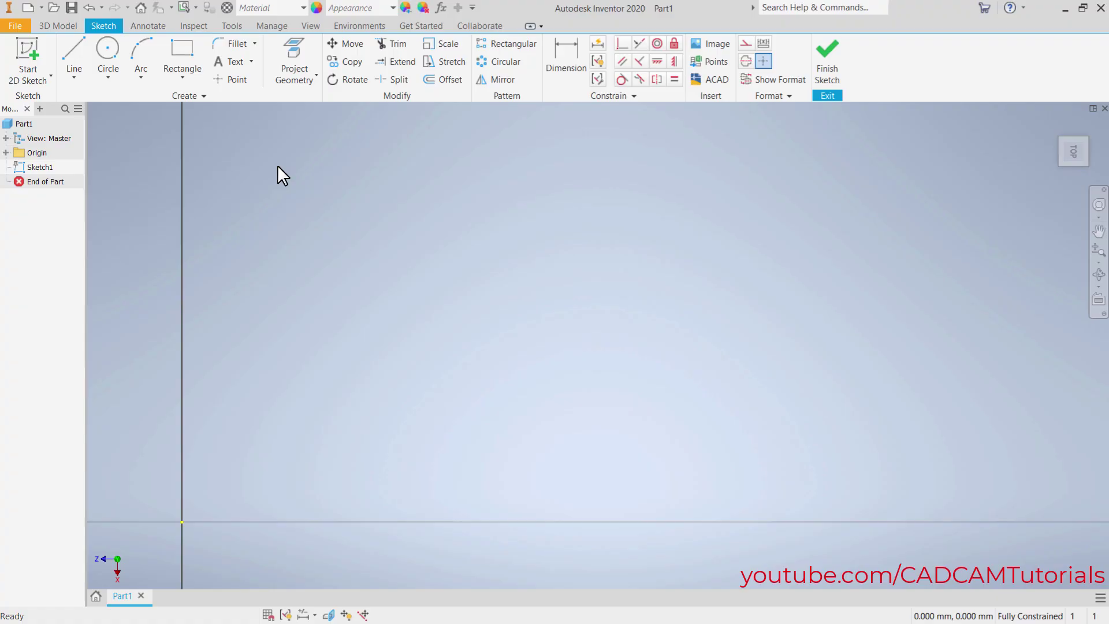
left_click(74, 64)
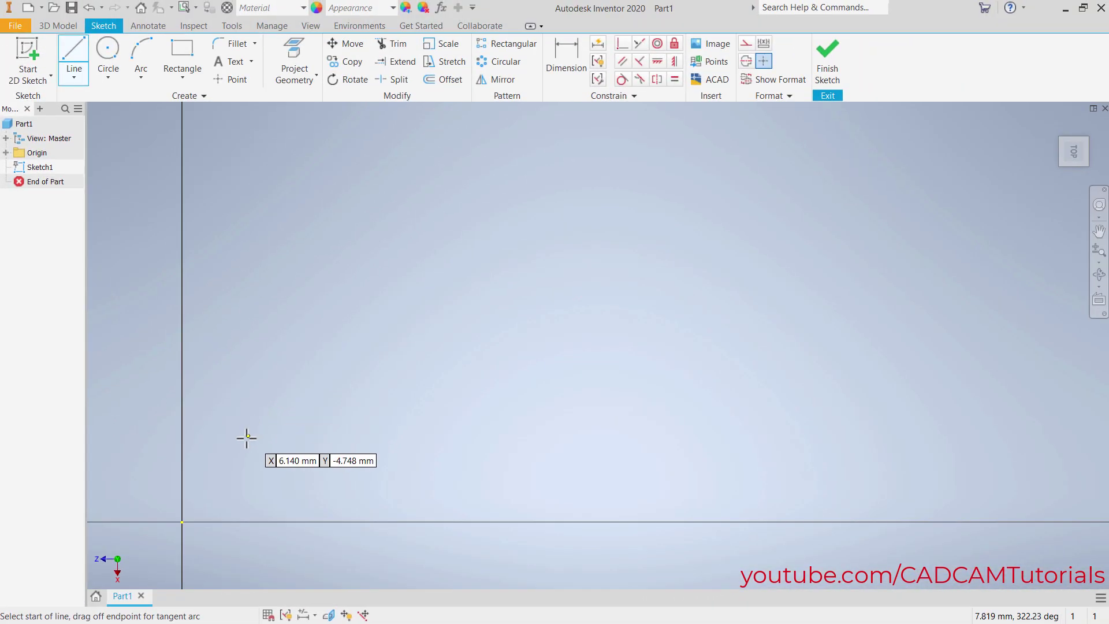
left_click(182, 523)
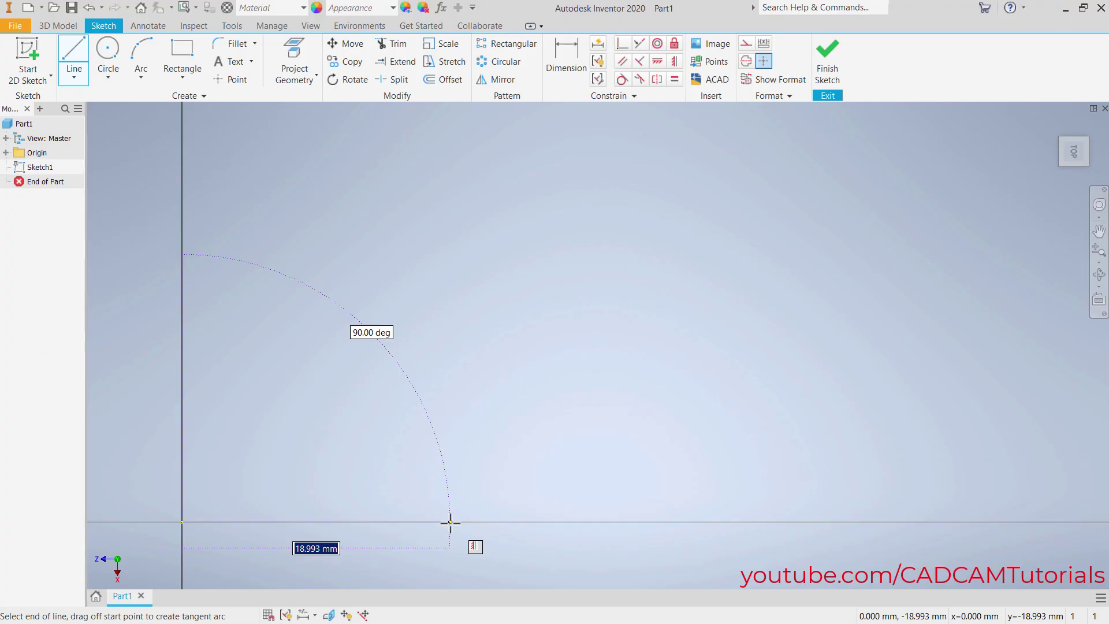
type("50")
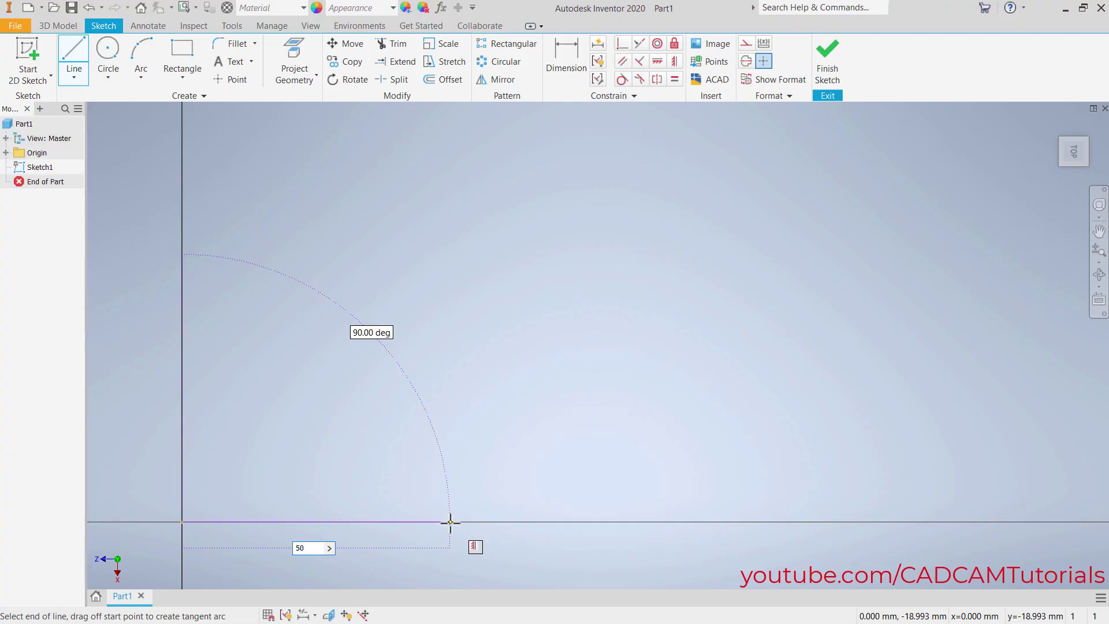
key("Return")
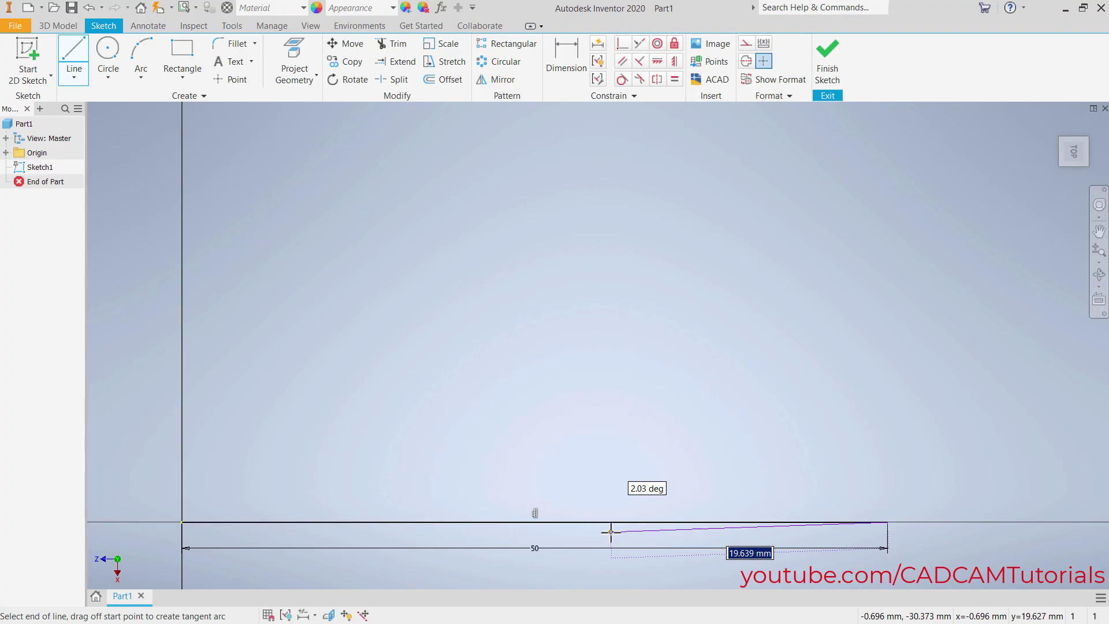
Examine the 50 mm line at different magnifications, including with the Zoom tool, and end the zoom command.
scroll(610, 532, "up", 1)
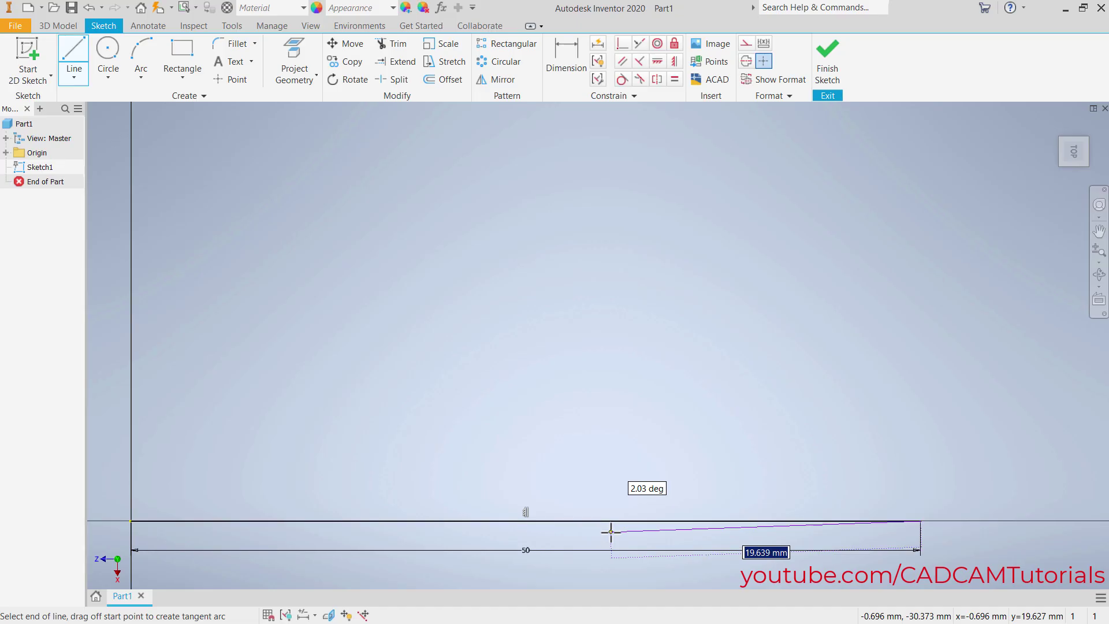
scroll(610, 531, "down", 1)
scroll(611, 531, "down", 1)
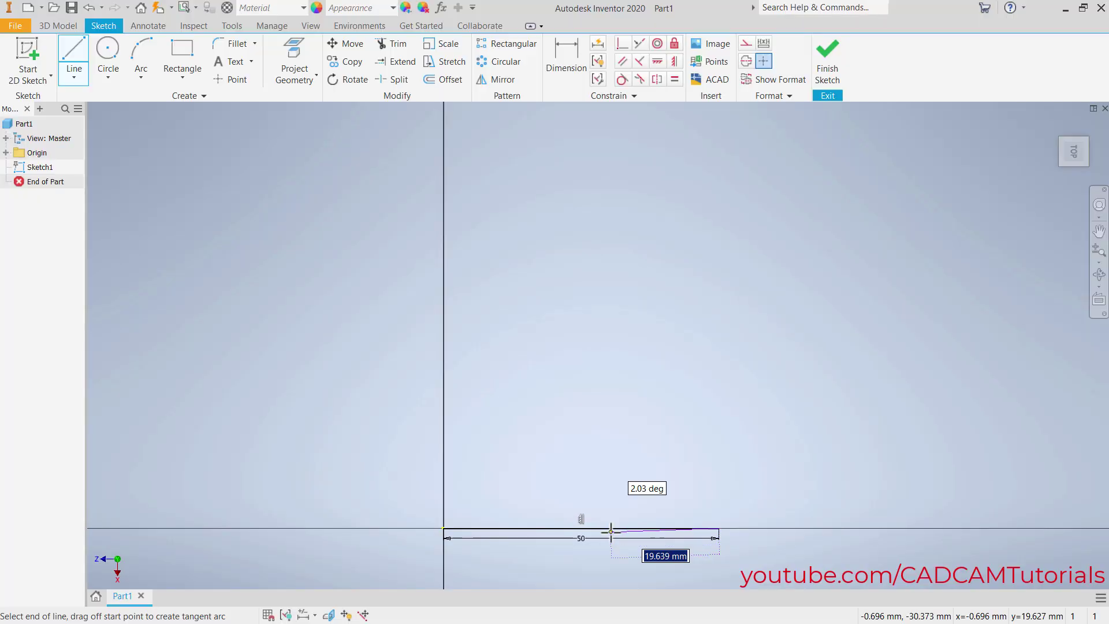
scroll(610, 531, "down", 1)
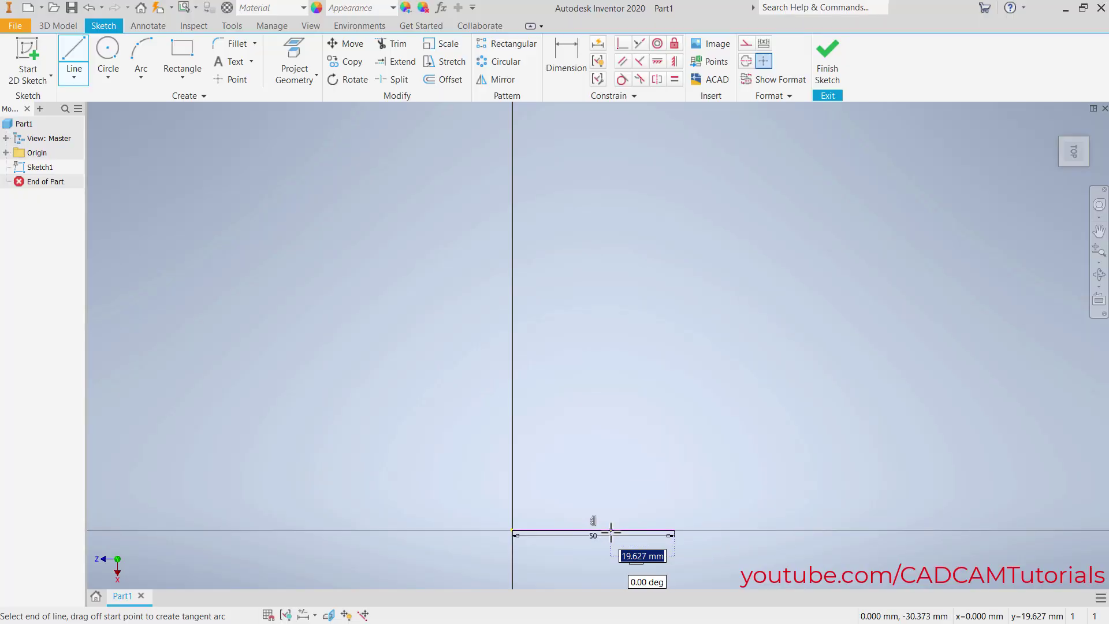
scroll(610, 531, "up", 2)
scroll(611, 532, "up", 1)
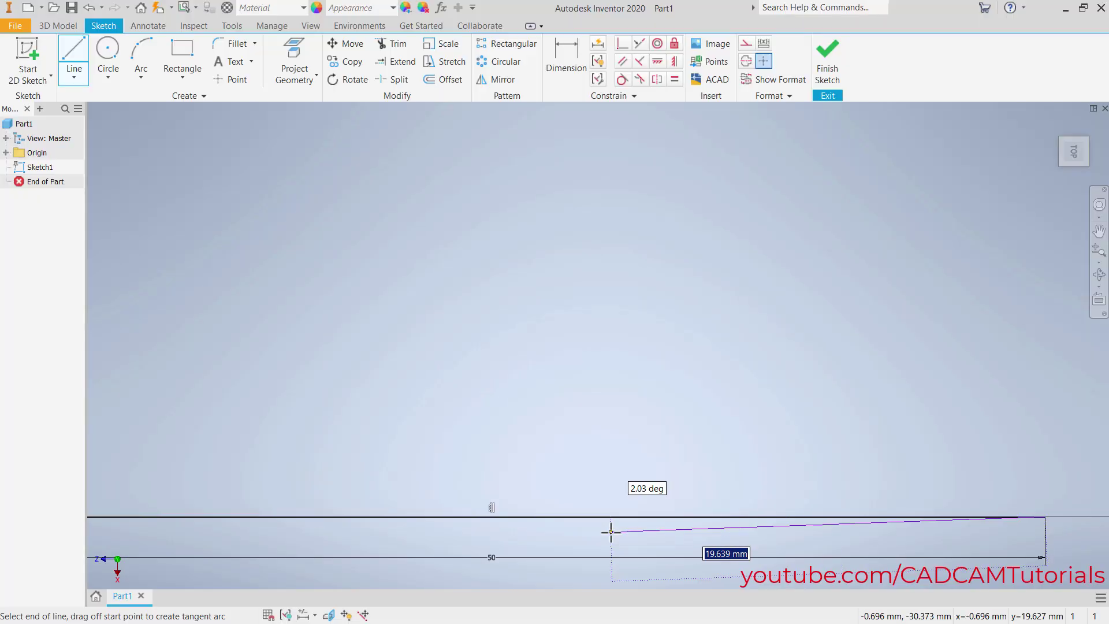
scroll(611, 531, "down", 2)
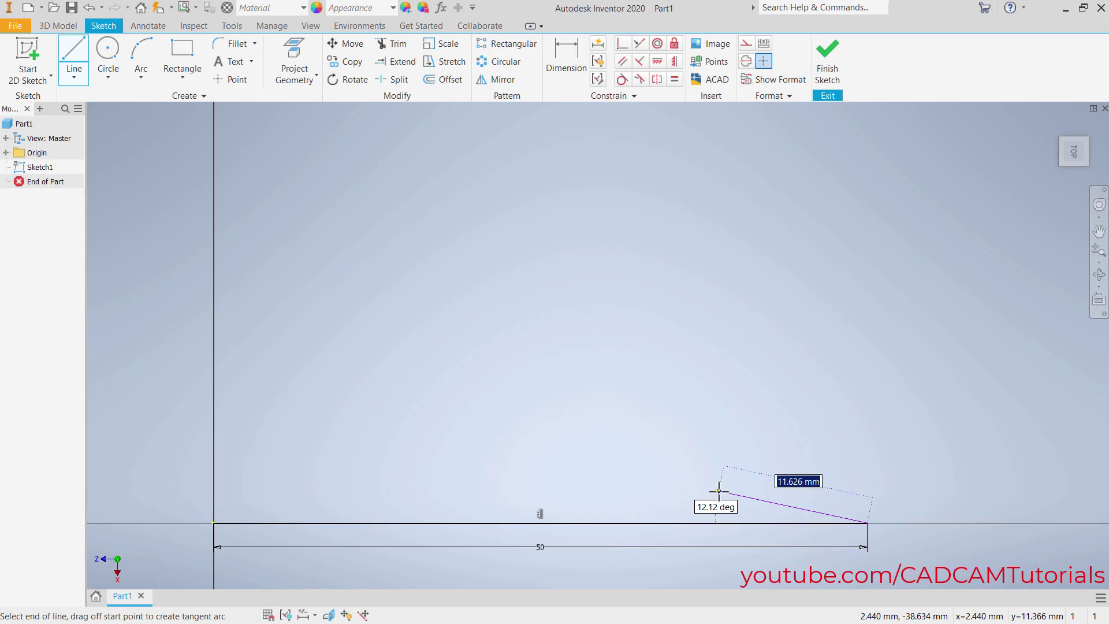
left_click(1098, 254)
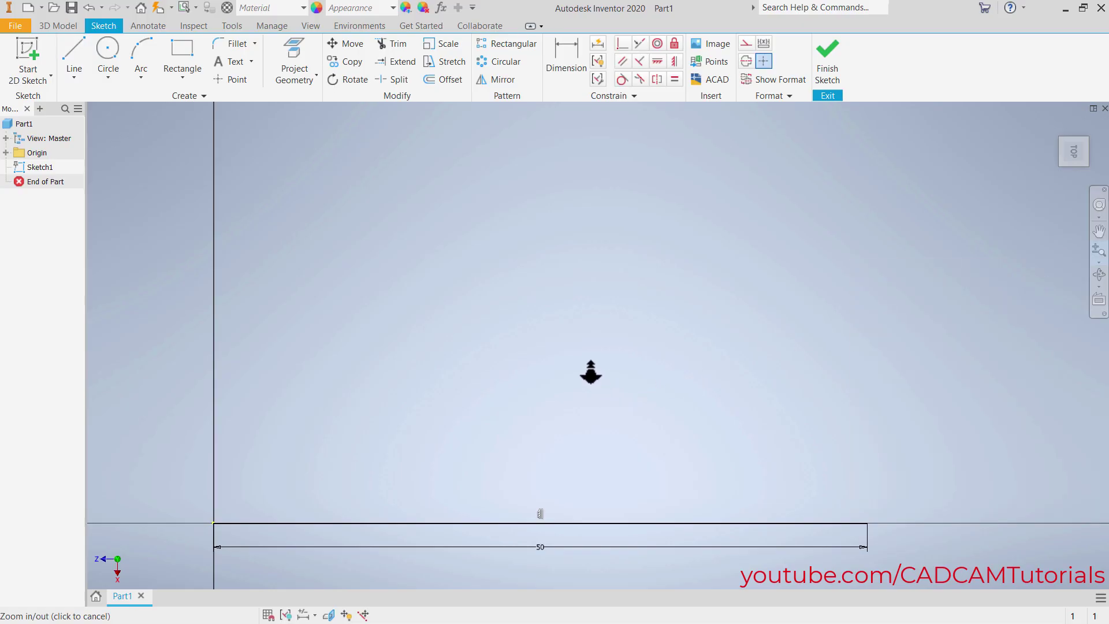
mouse_move(590, 373)
left_mouse_down()
mouse_move(590, 397)
mouse_move(596, 294)
mouse_move(578, 511)
left_mouse_up()
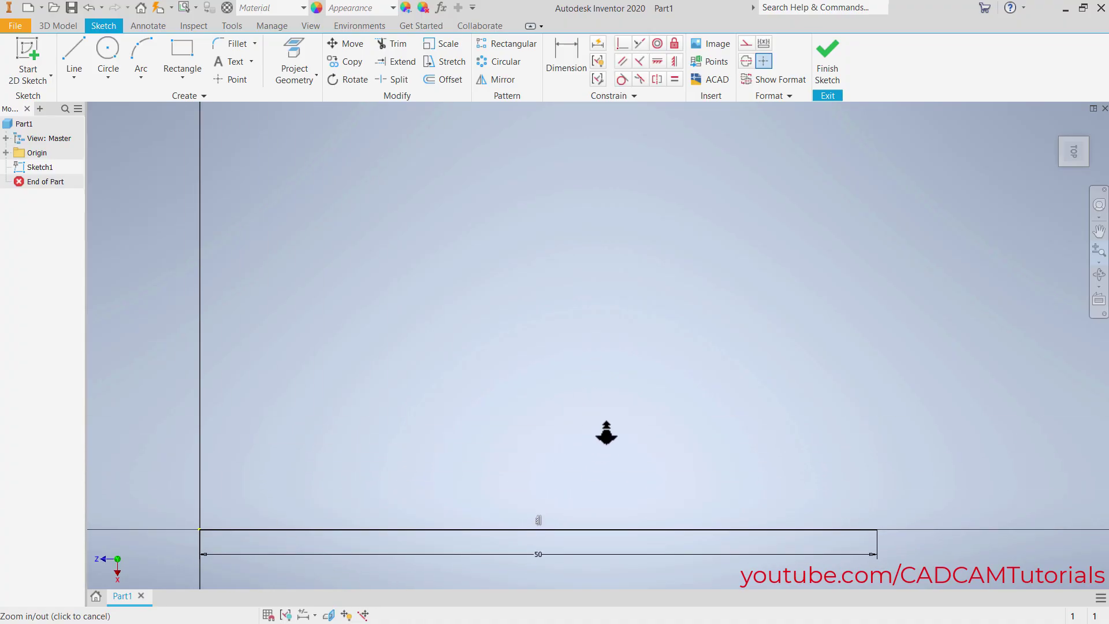
right_click(629, 330)
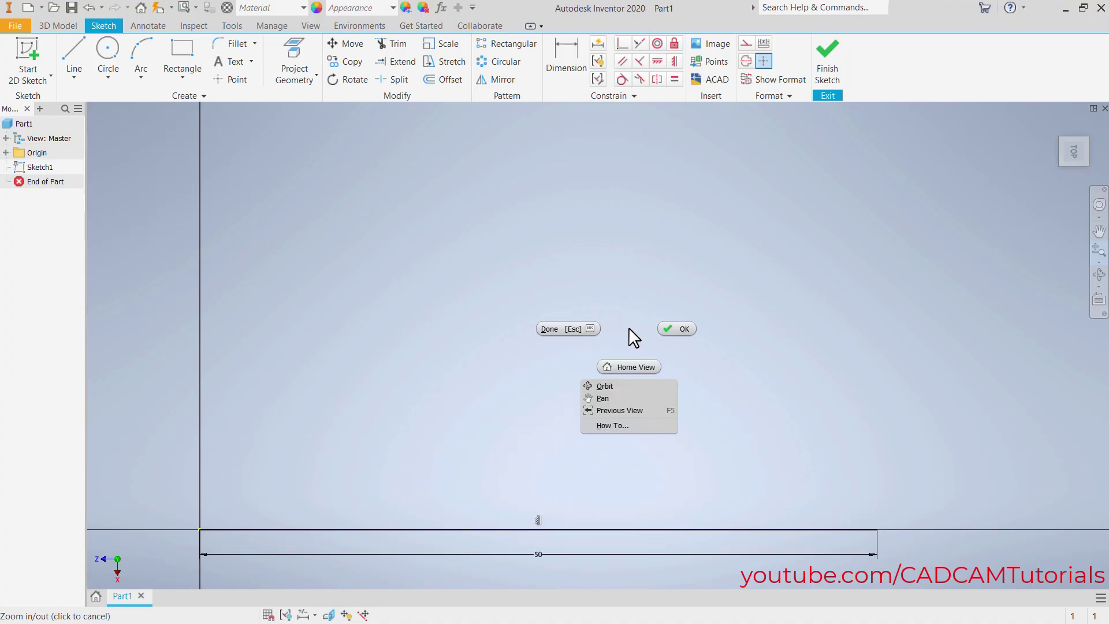
left_click(682, 328)
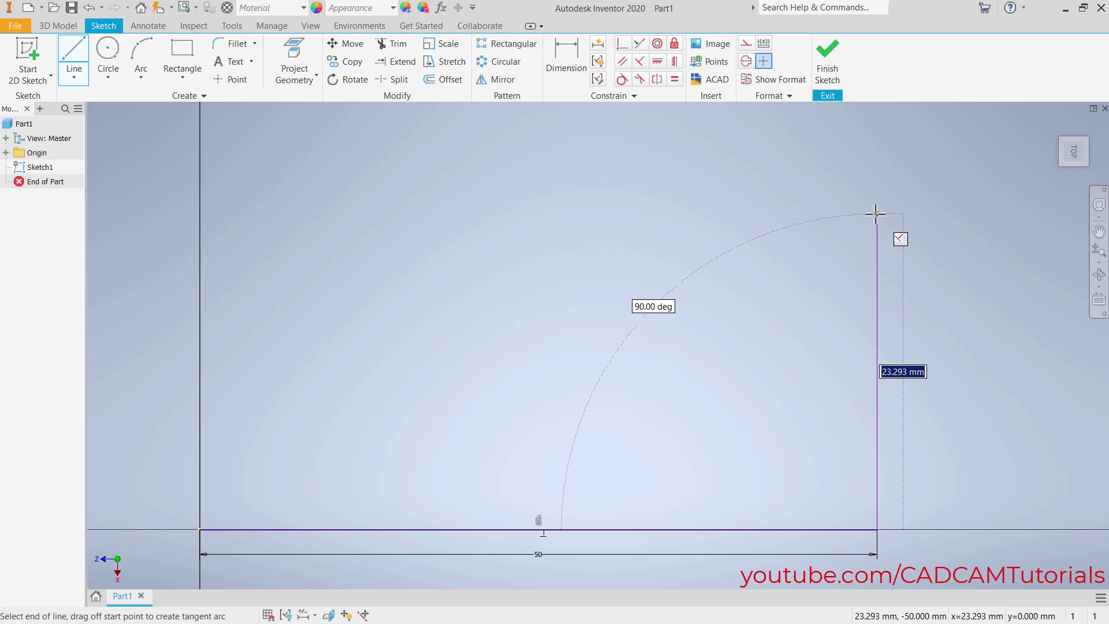
Draw a 50 mm line straight up from the right end of the horizontal line, perpendicular to it.
type("50")
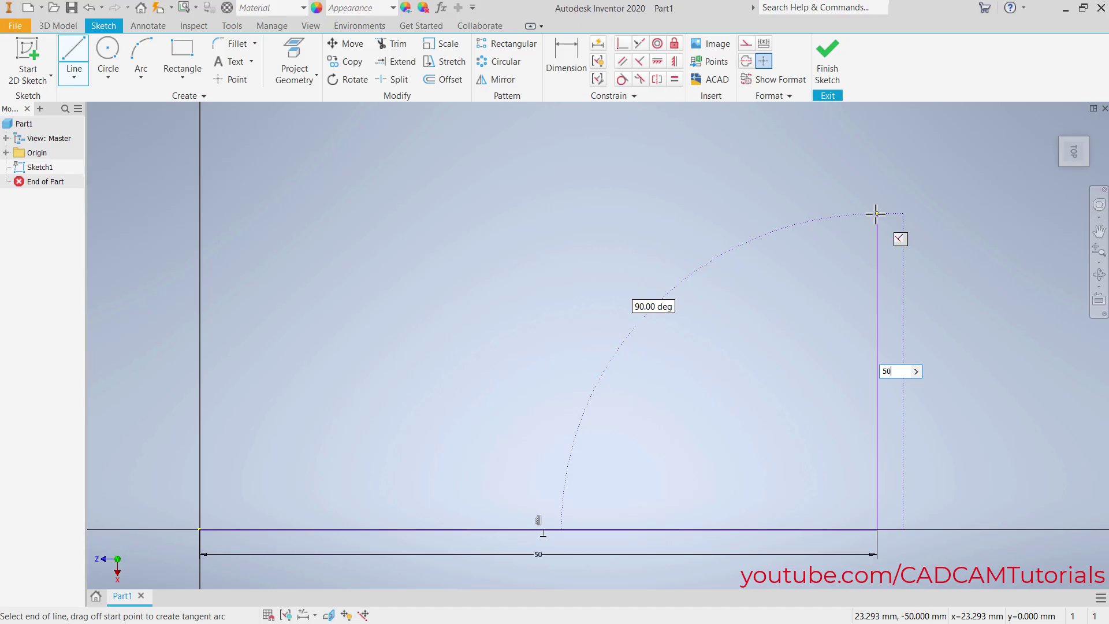
key("Return")
Continue the profile with perpendicular lines about 22 mm left, about 29 mm down and about 28 mm left to the vertical axis.
scroll(876, 214, "down", 1)
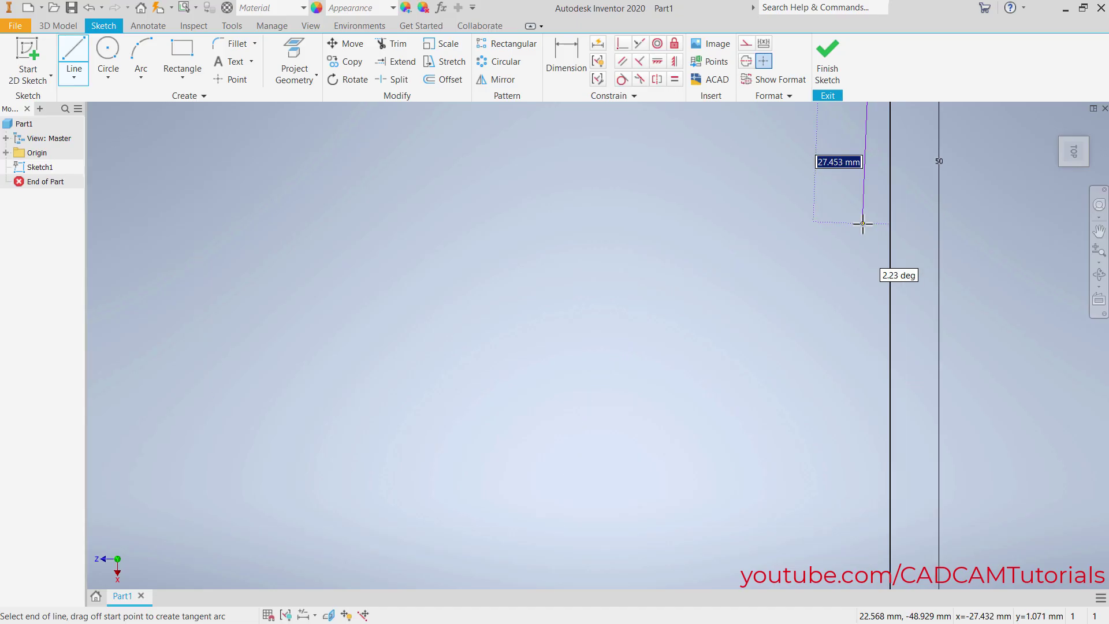
scroll(872, 217, "up", 3)
mouse_move(862, 224)
middle_mouse_down()
mouse_move(688, 384)
mouse_move(718, 366)
middle_mouse_up()
scroll(688, 384, "up", 2)
scroll(691, 384, "down", 3)
scroll(685, 387, "down", 1)
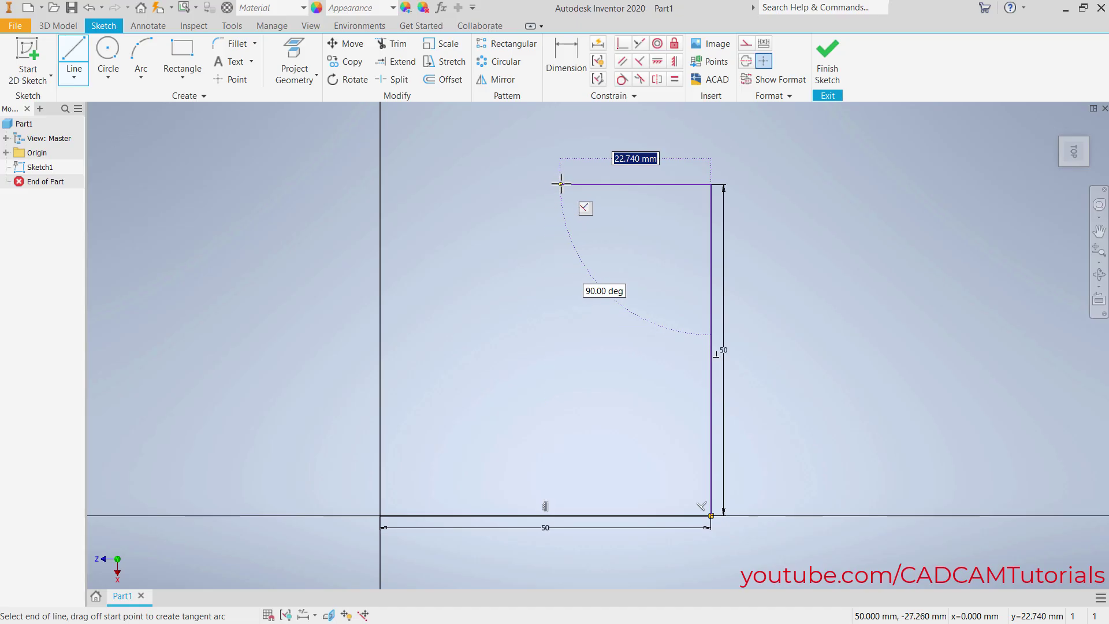
left_click(563, 185)
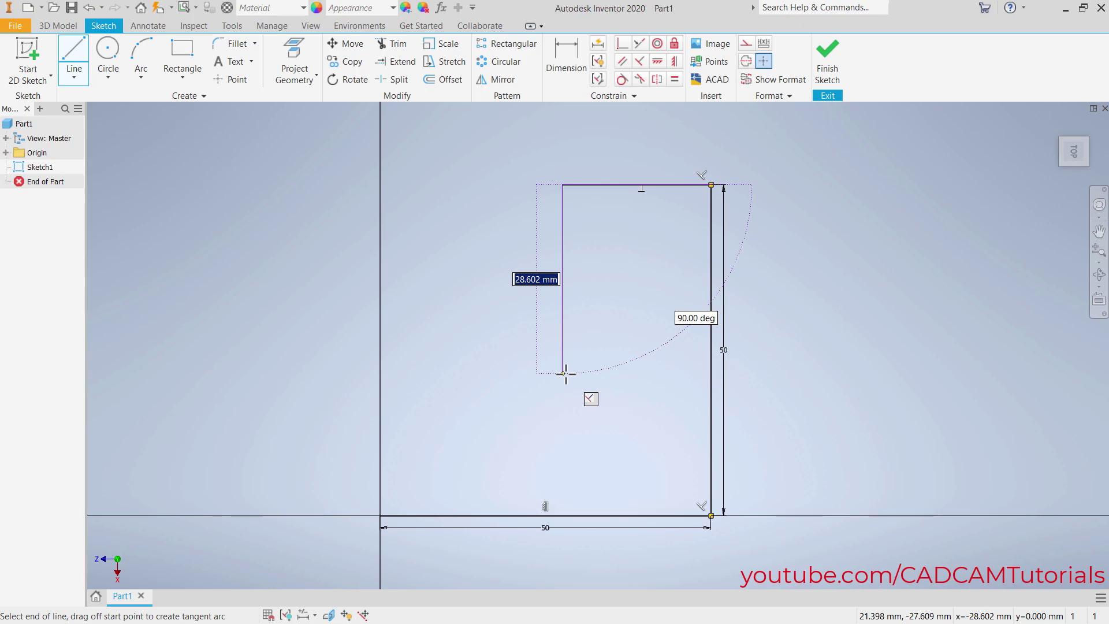
left_click(563, 373)
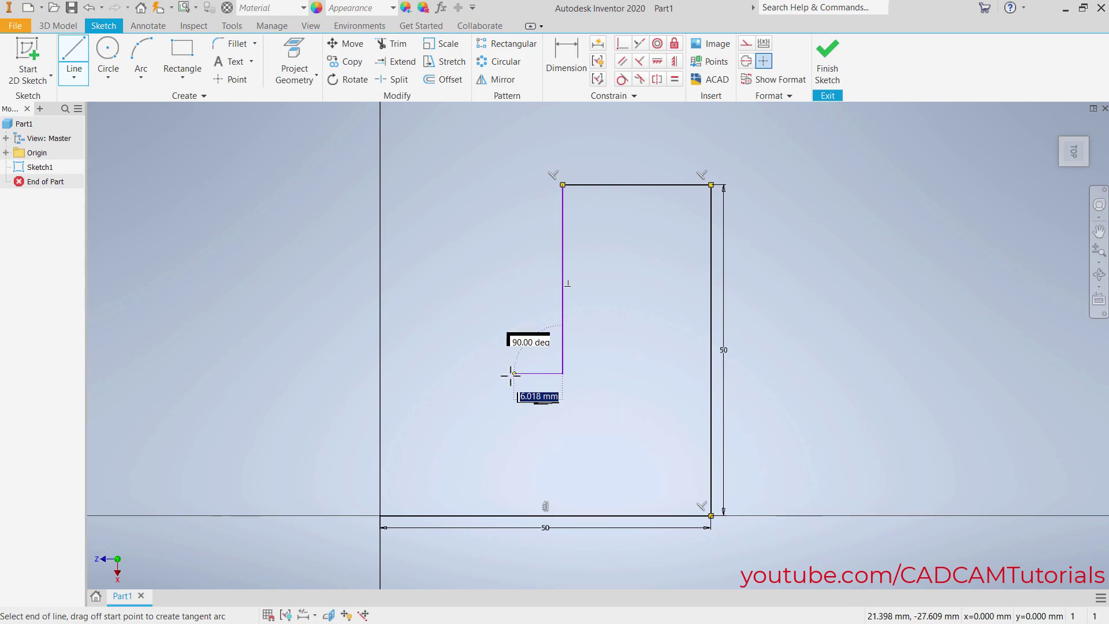
left_click(379, 374)
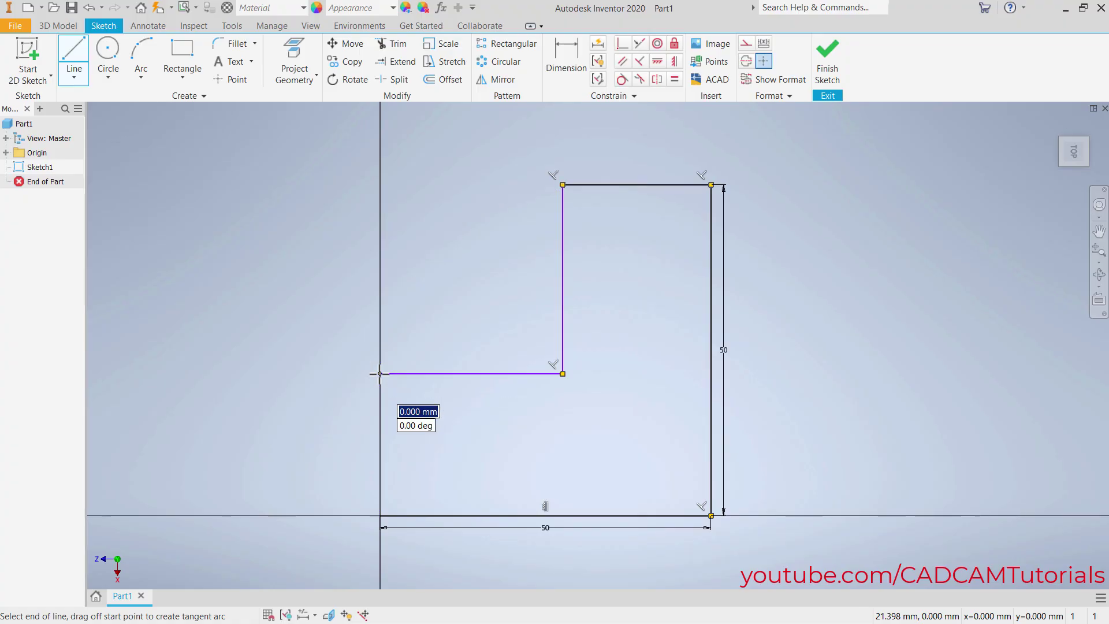
Close the profile with a tangent arc of about 10.7 mm radius ending at the origin, and finish the Line command.
mouse_move(379, 373)
left_mouse_down()
mouse_move(334, 379)
mouse_move(295, 532)
mouse_move(408, 564)
mouse_move(376, 403)
mouse_move(406, 414)
mouse_move(380, 373)
mouse_move(329, 399)
mouse_move(314, 436)
mouse_move(326, 490)
mouse_move(380, 514)
left_mouse_up()
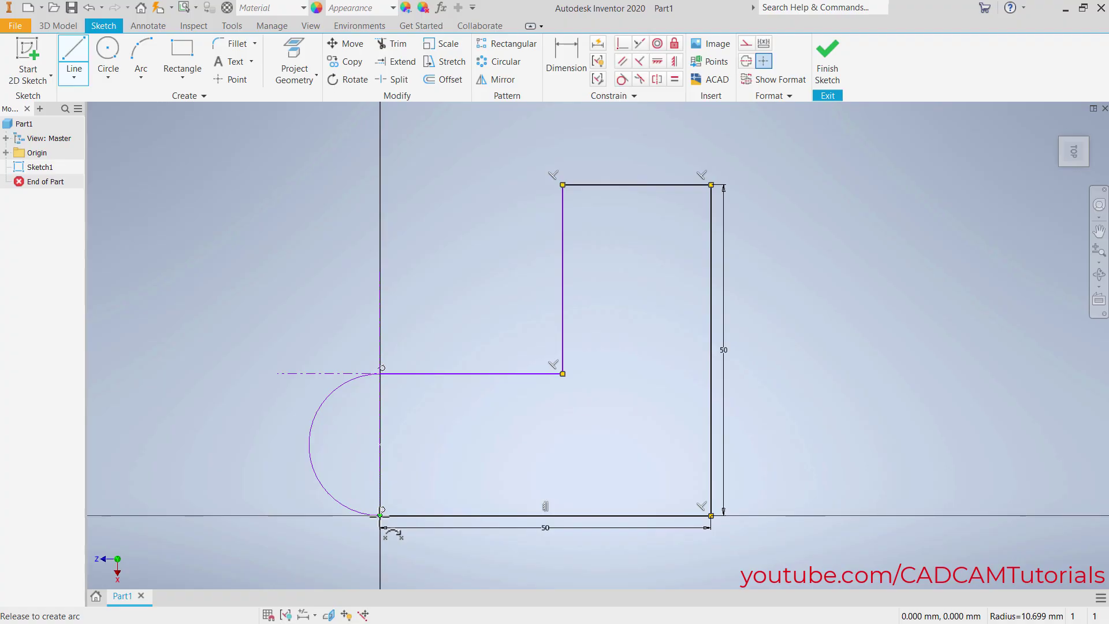
left_click_drag(380, 514, 380, 515)
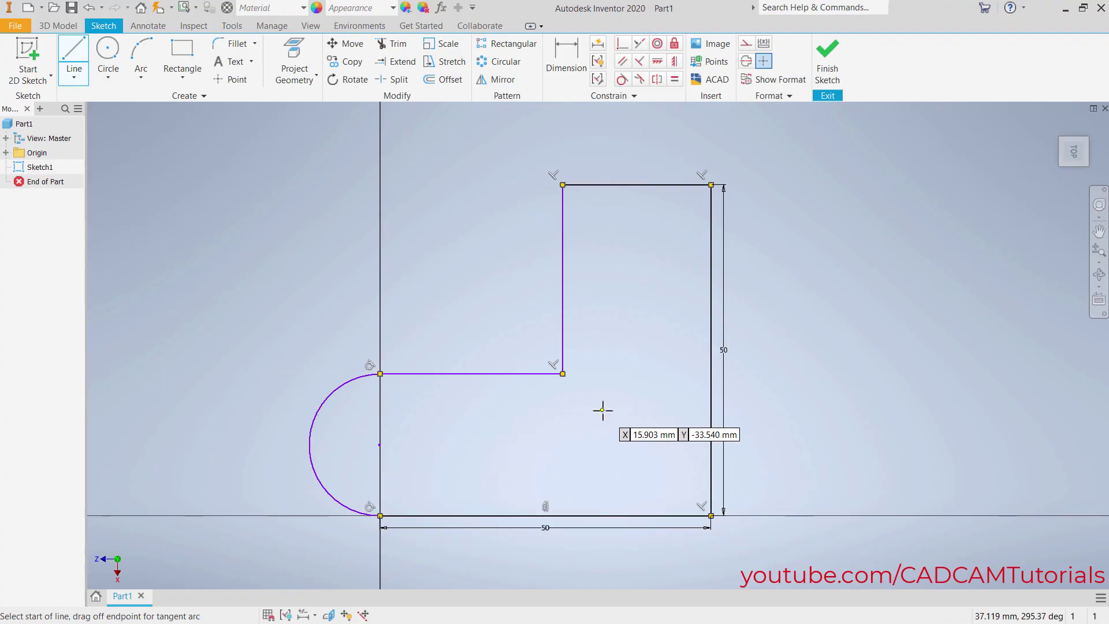
right_click(803, 262)
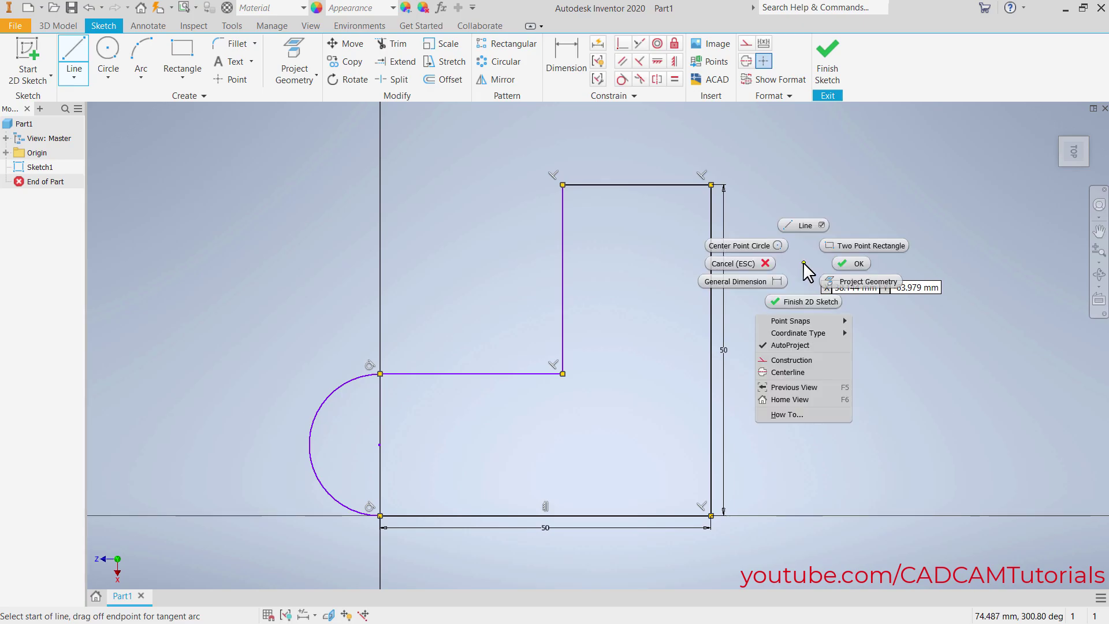
left_click(858, 263)
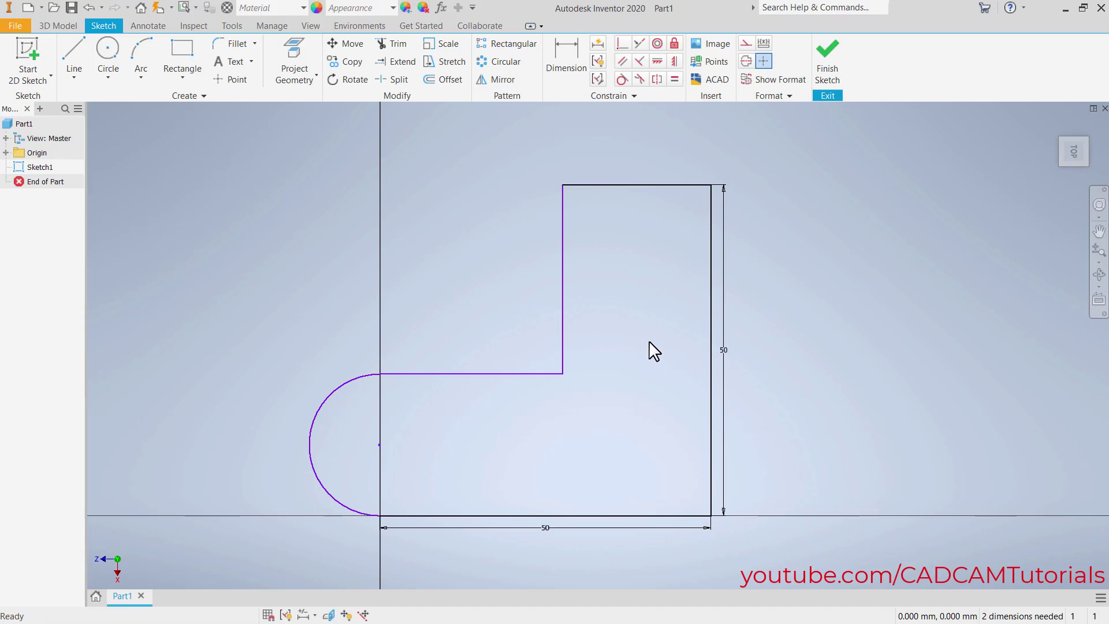
Dimension the upper horizontal line and set its length to 25 mm.
left_click(567, 66)
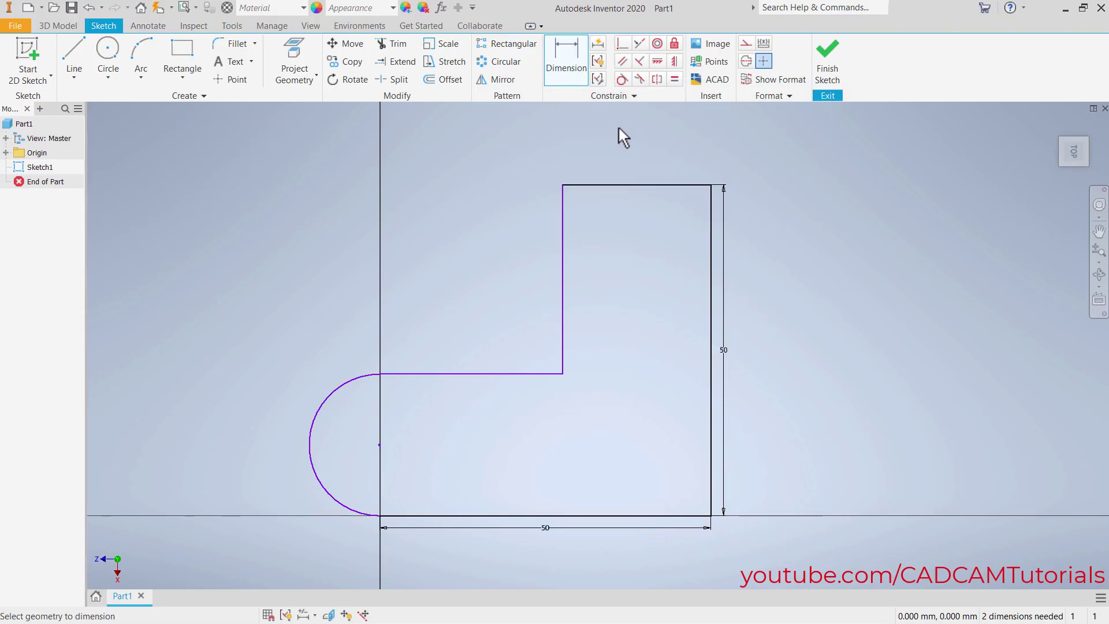
left_click(627, 184)
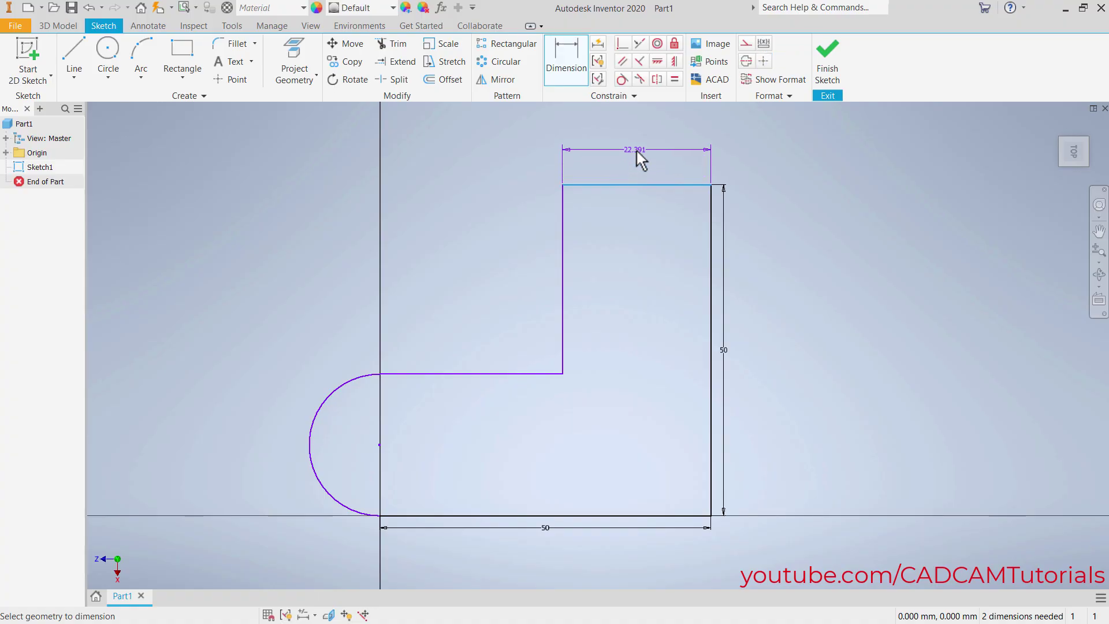
left_click(636, 149)
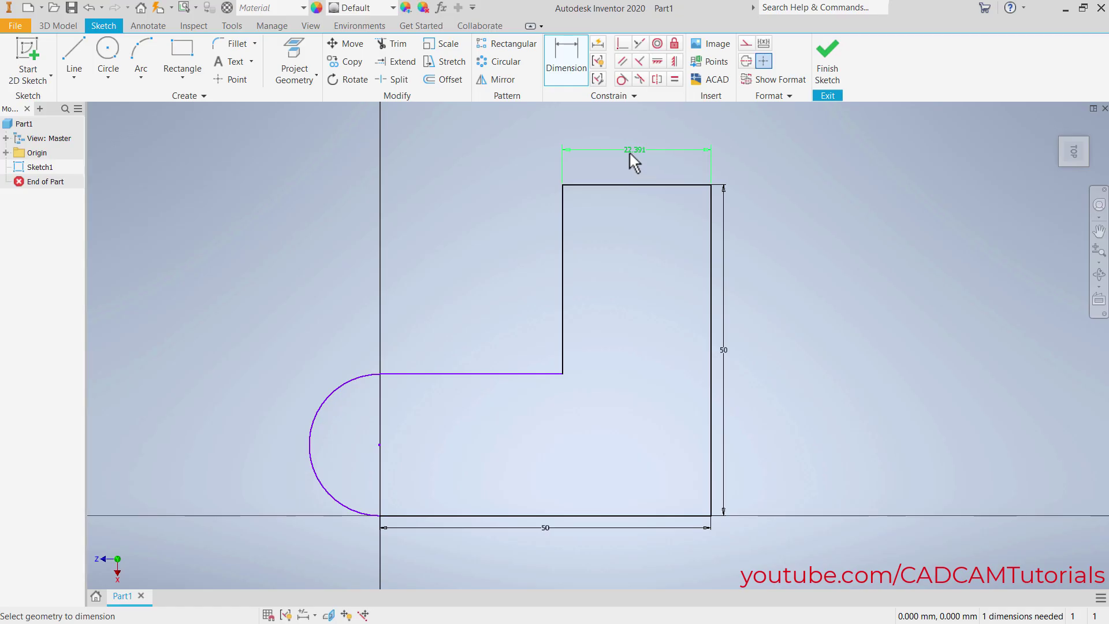
double_click(629, 150)
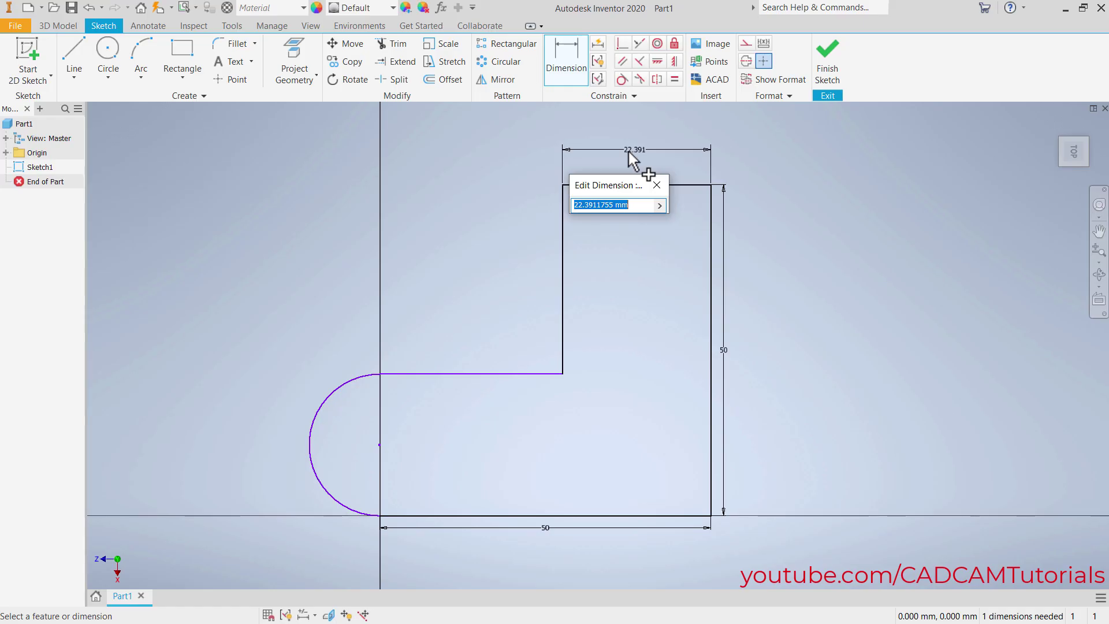
type("25")
key("Return")
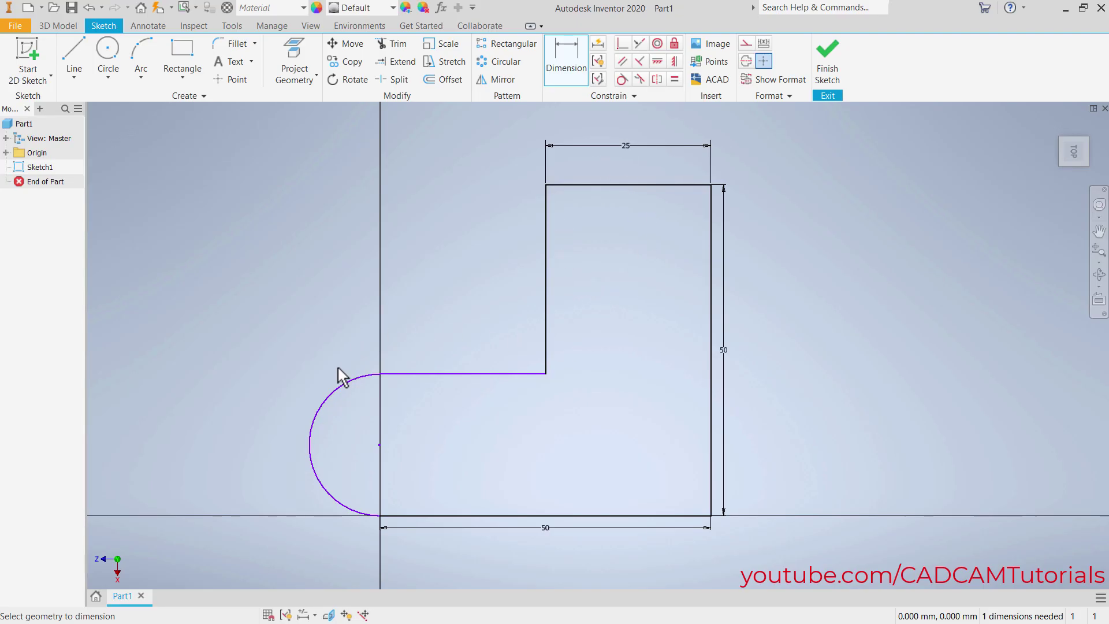
Dimension the arc's radius and set it to 15 mm.
left_click(339, 403)
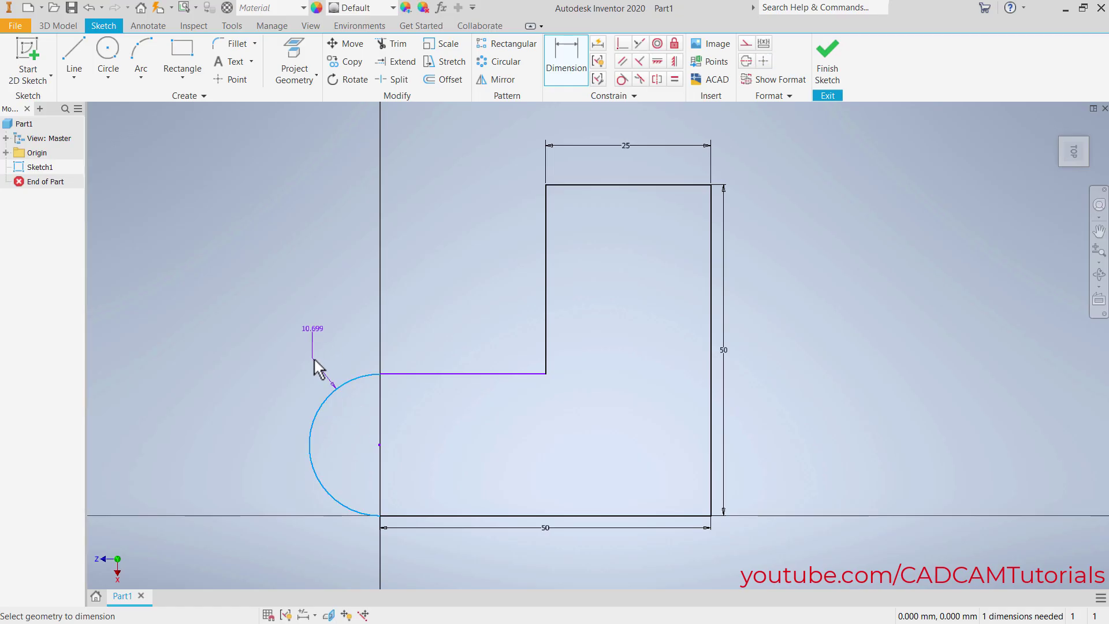
left_click(354, 425)
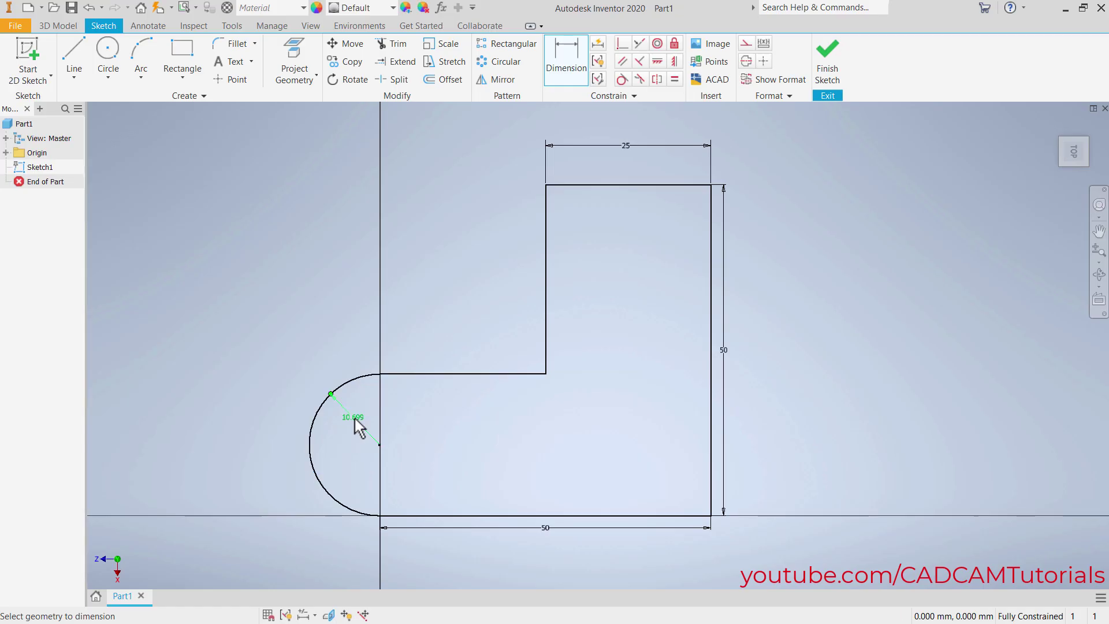
double_click(354, 422)
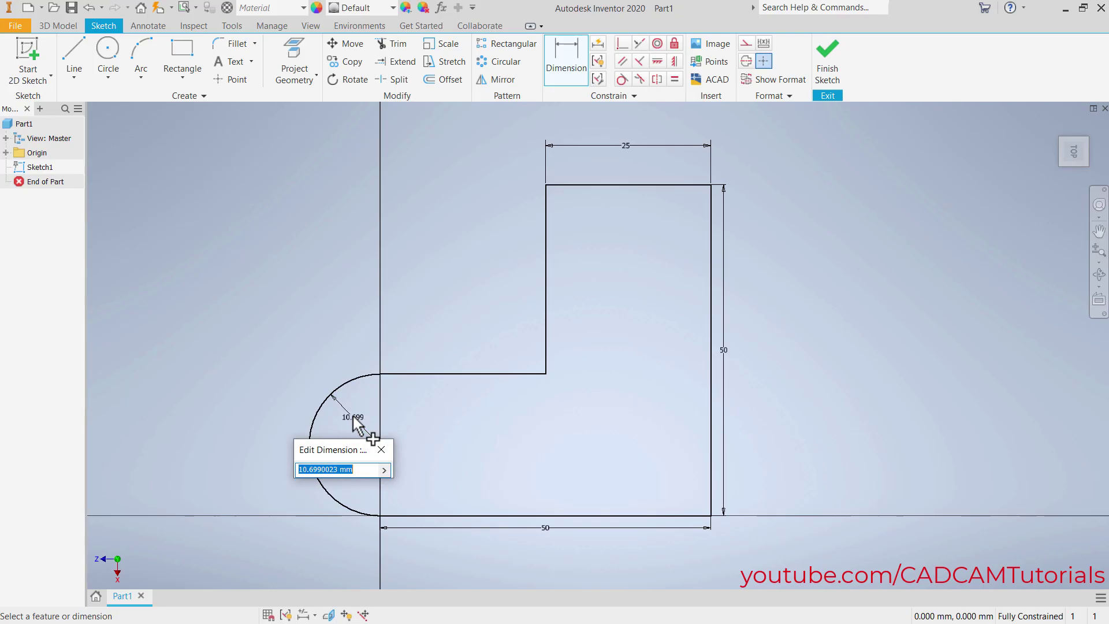
type("15")
key("Return")
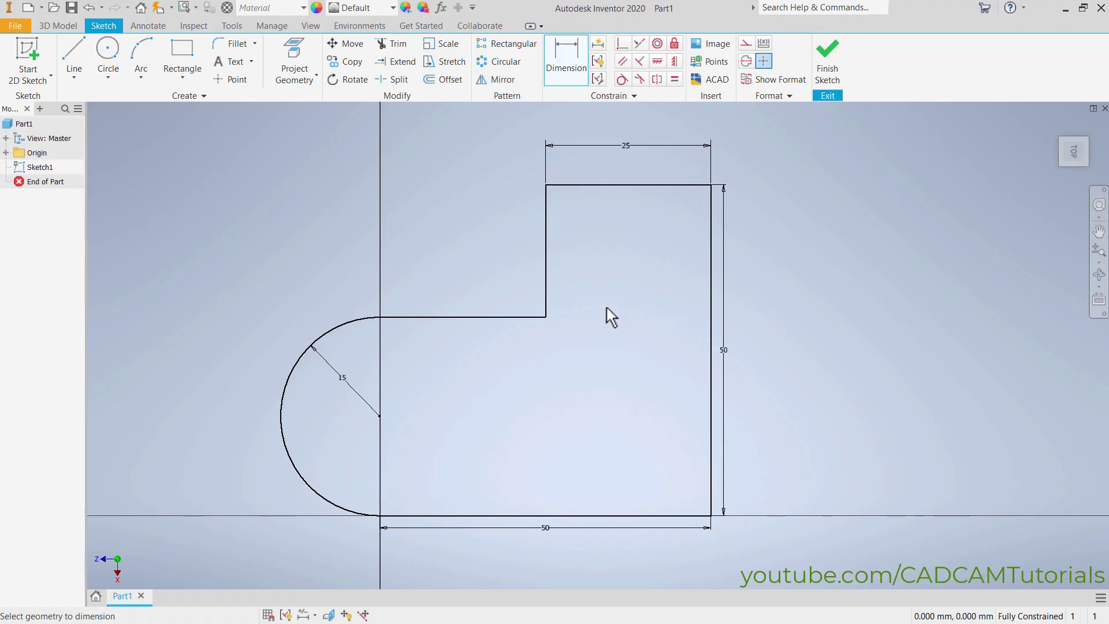
Add a driven dimension to the inner vertical line, placed to its left.
left_click(547, 271)
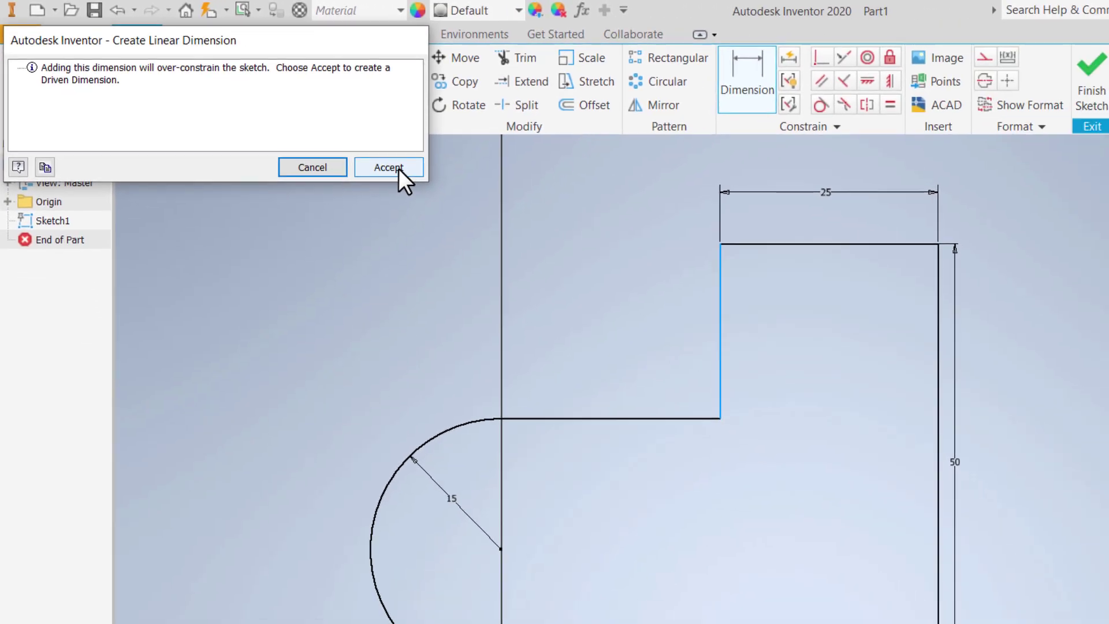
left_click(598, 254)
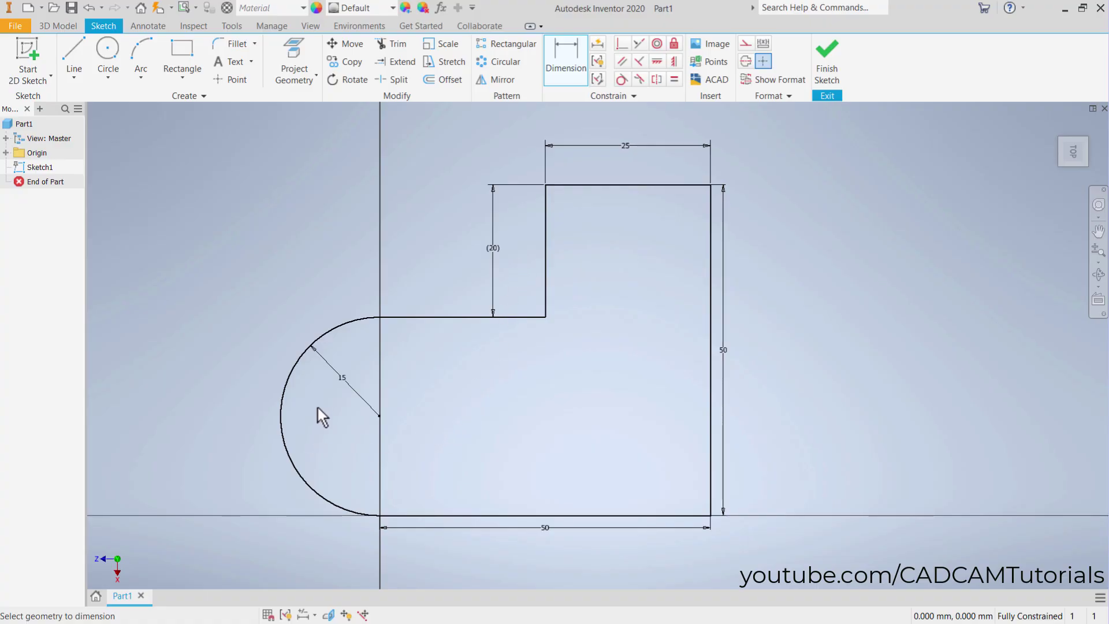
Change the arc's radius to 10 mm and end the Dimension command.
double_click(342, 378)
type("10")
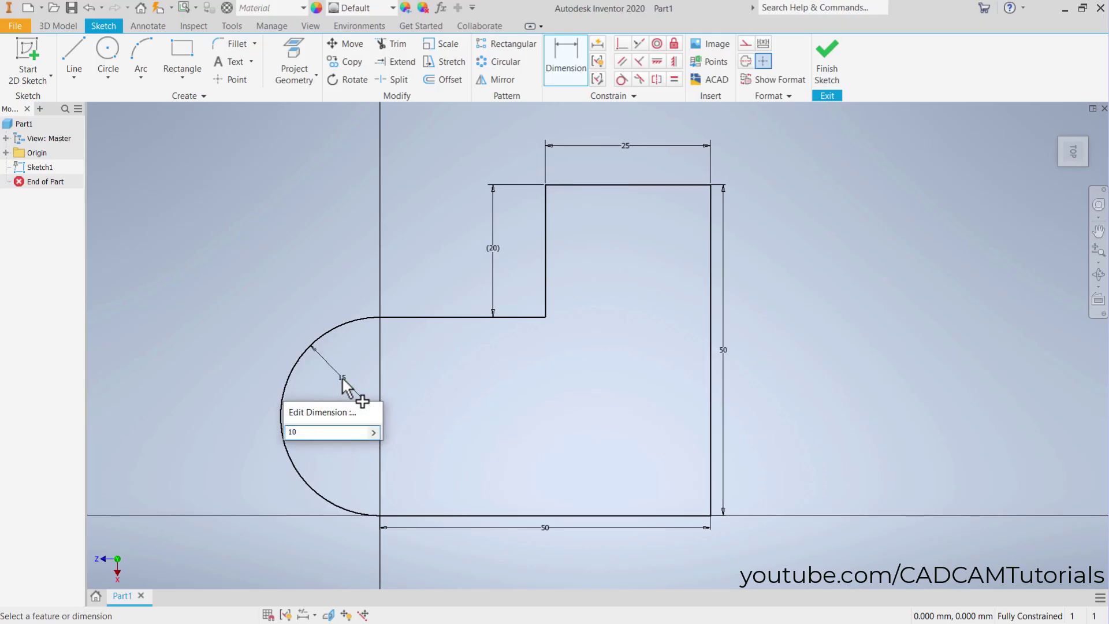
key("Return")
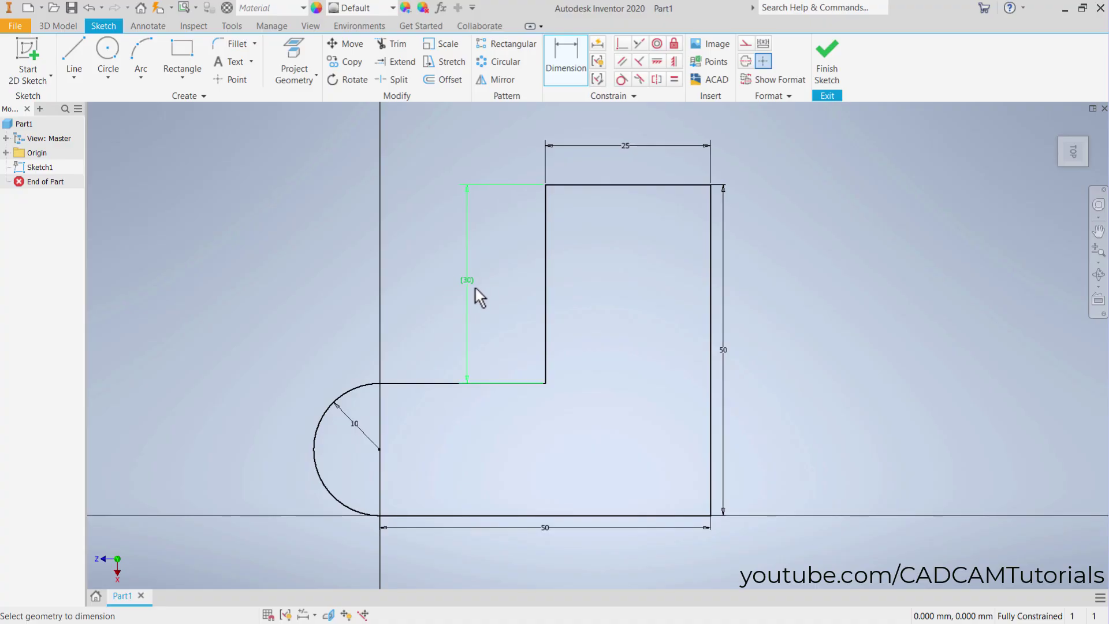
right_click(363, 442)
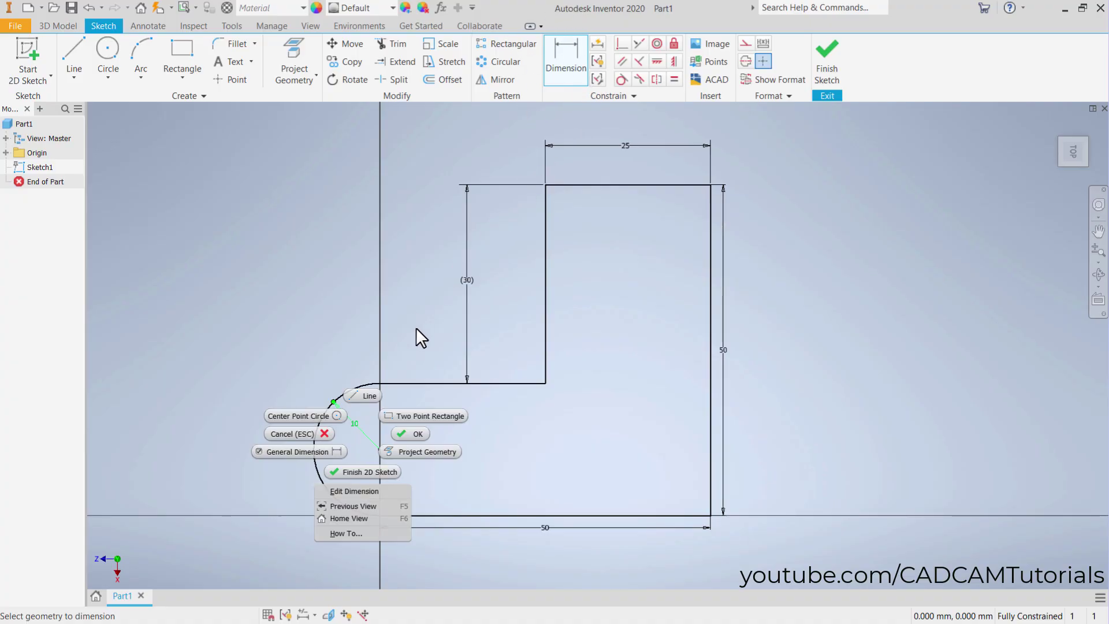
left_click(435, 336)
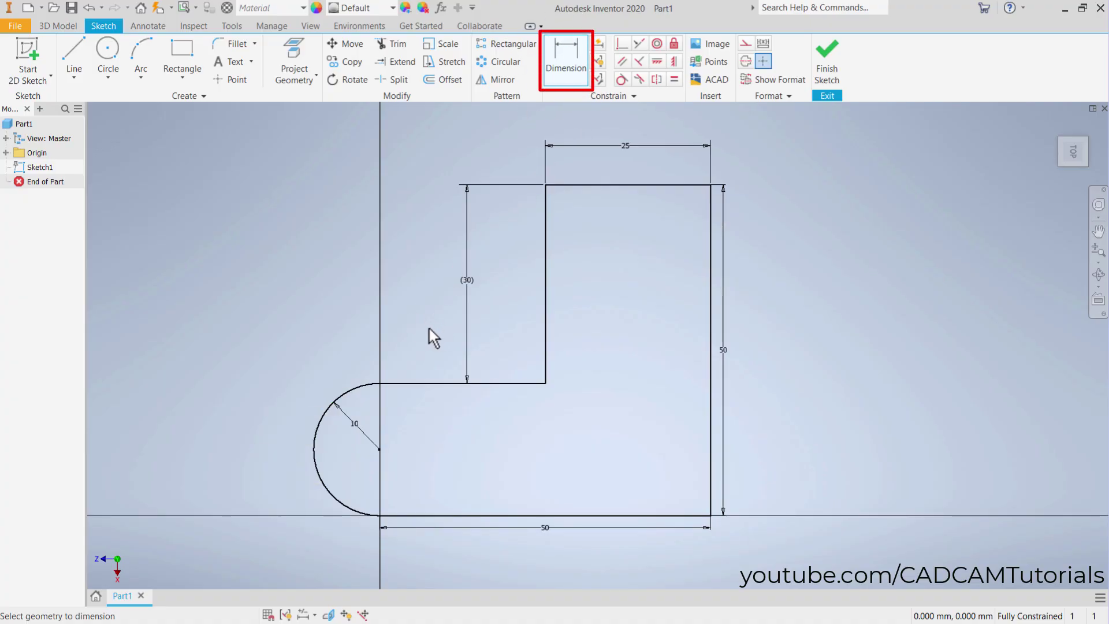
key("Escape")
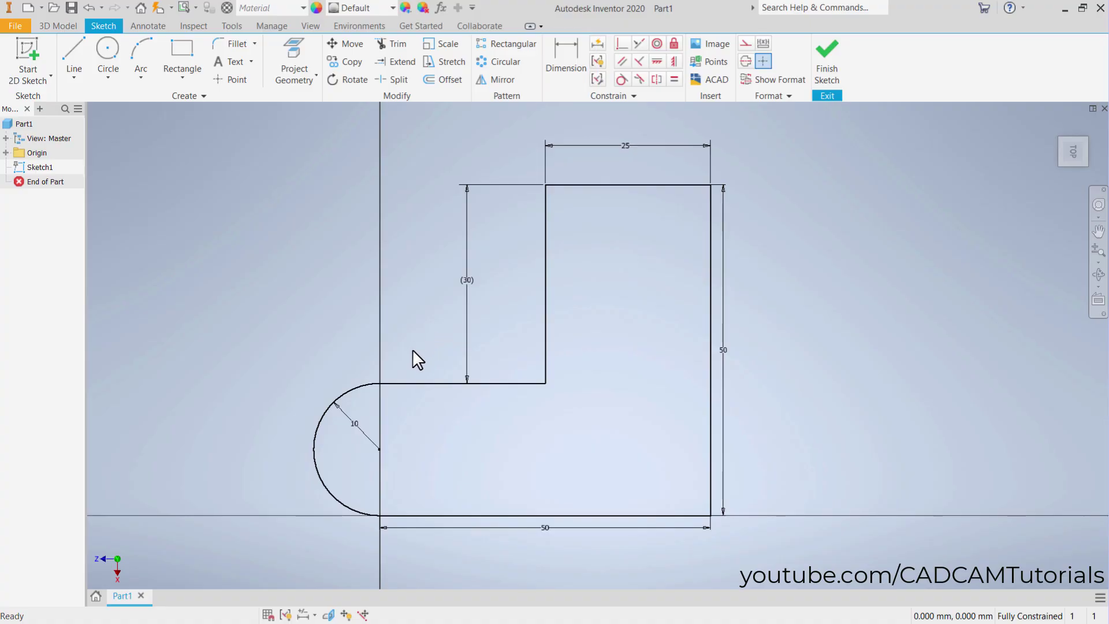
Turn the arc's radius dimension into a driven dimension and make the inner vertical line's dimension a driving one.
right_click(368, 436)
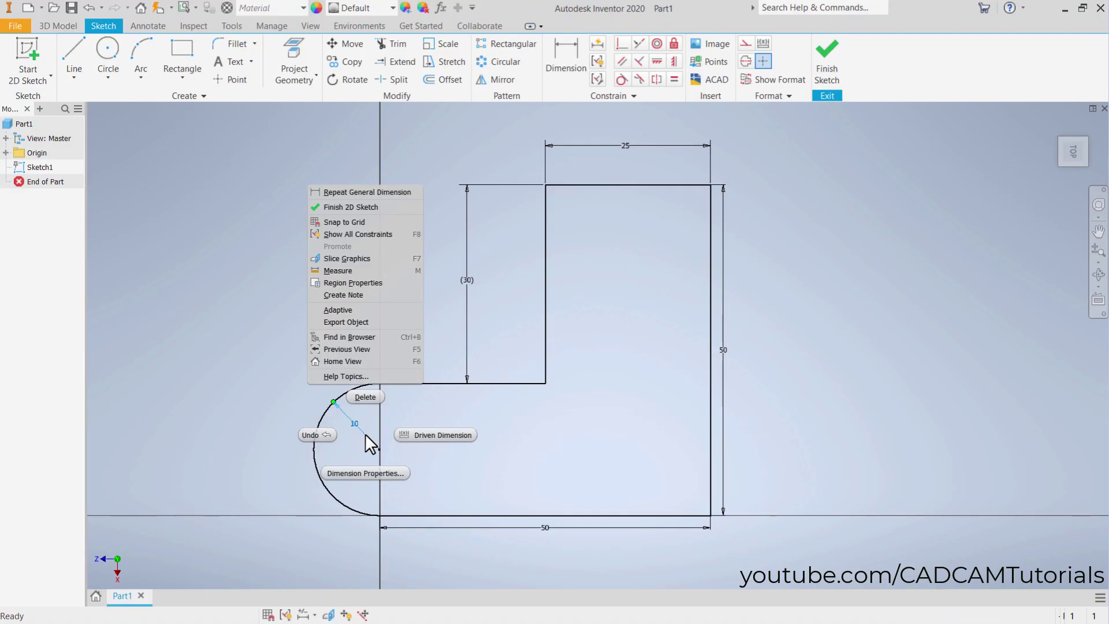
left_click(428, 434)
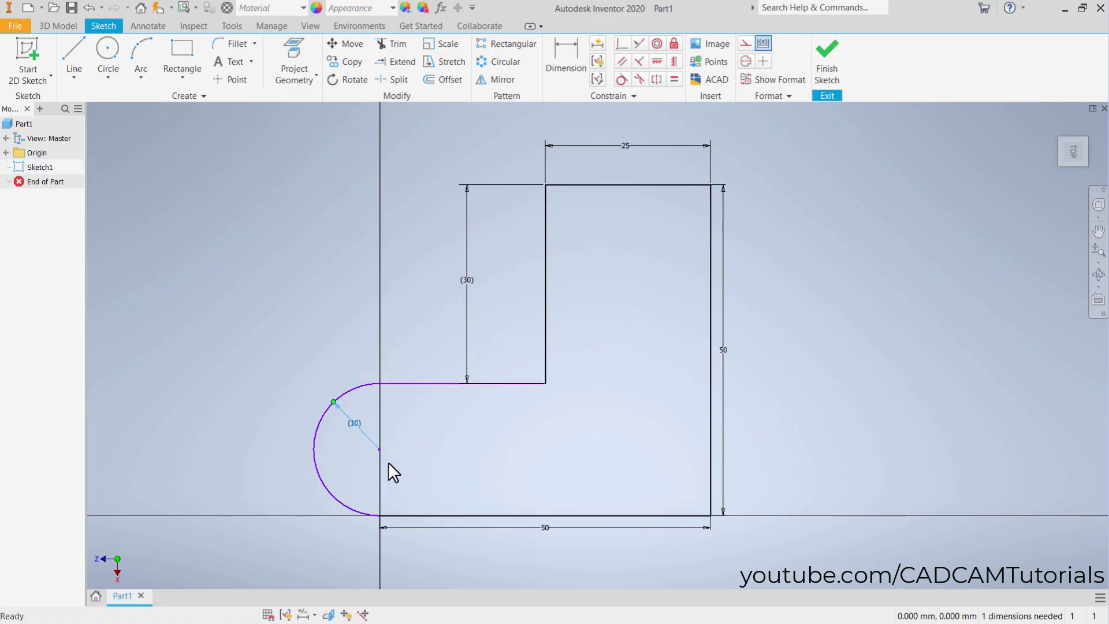
left_click(306, 321)
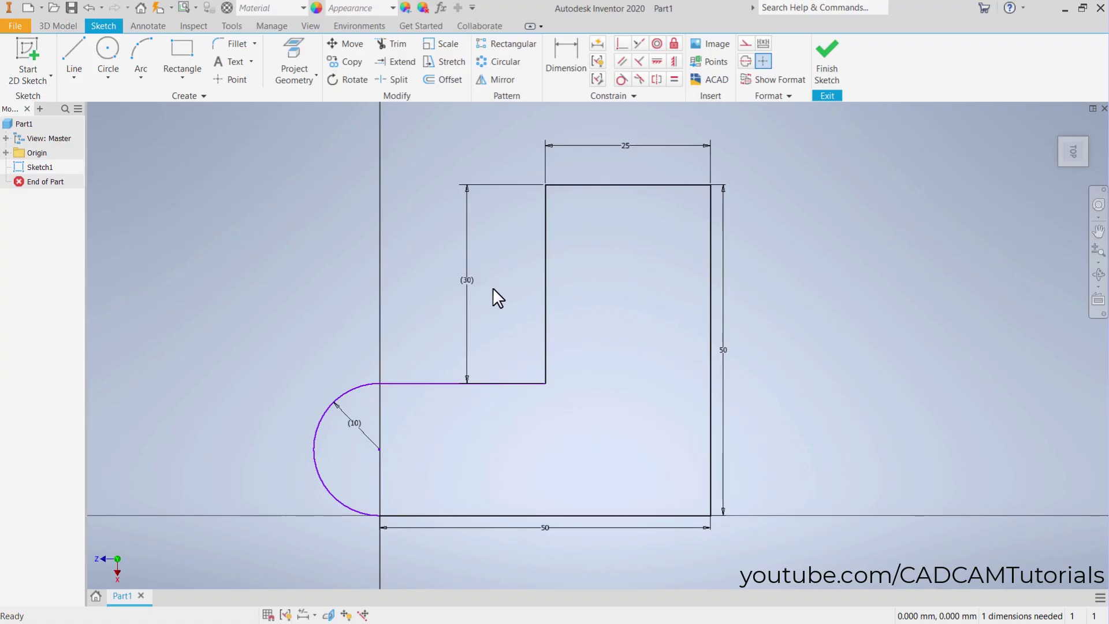
right_click(469, 310)
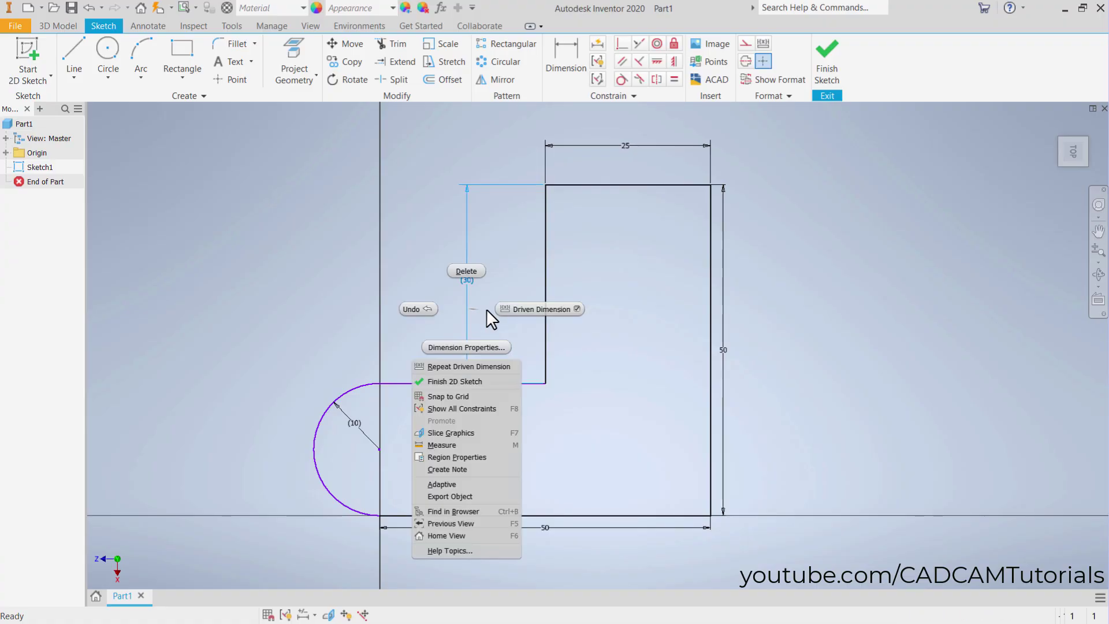
left_click(532, 308)
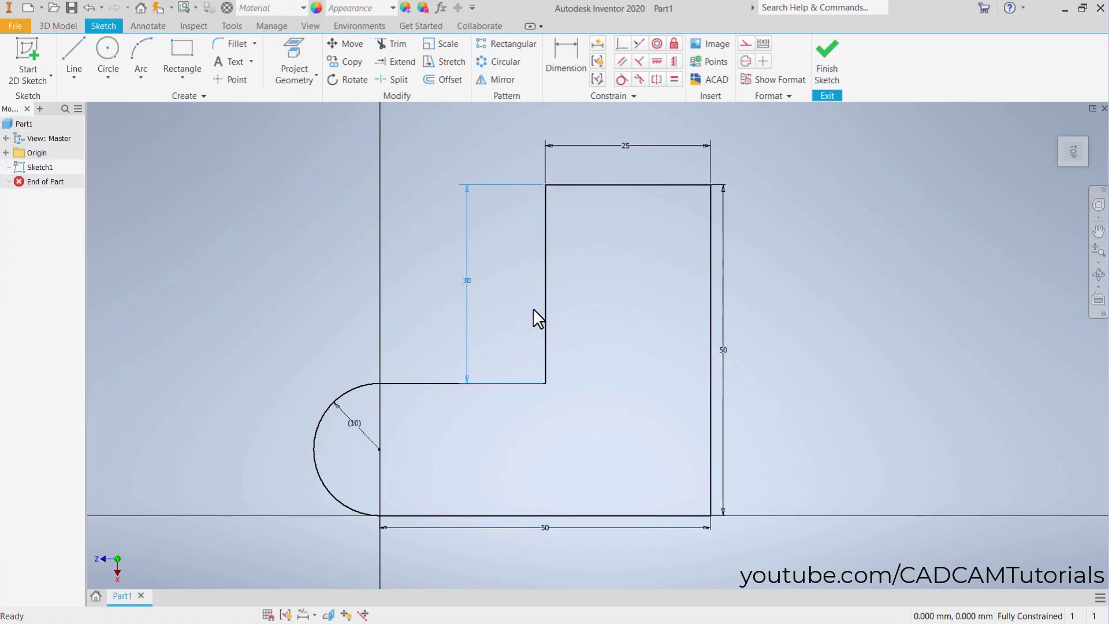
left_click(861, 322)
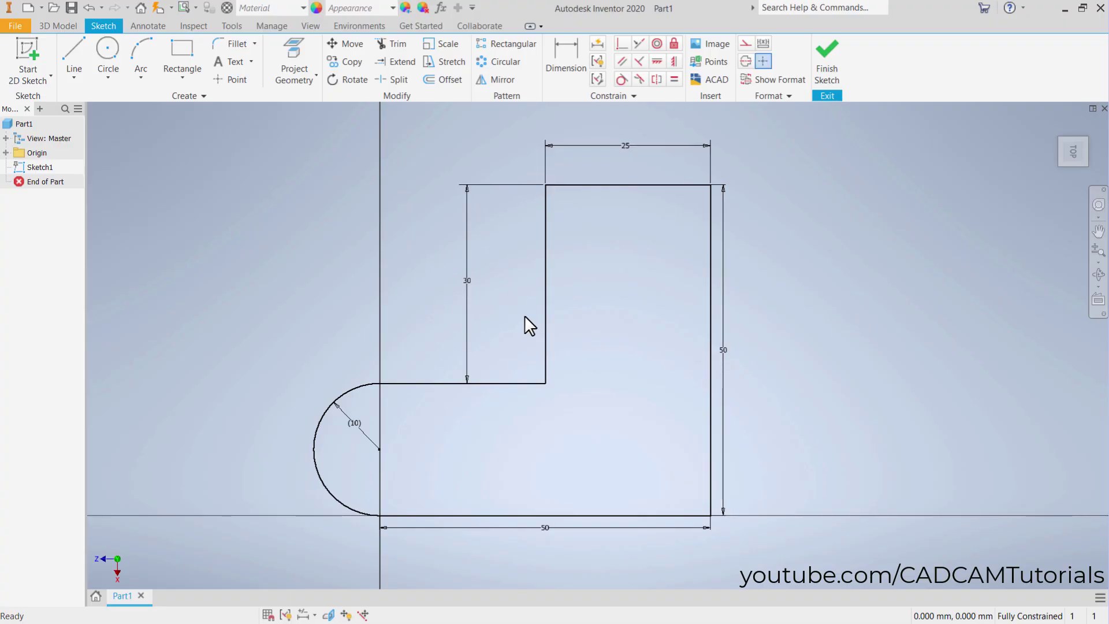
Draw a 40 mm line at 45° from the profile's lower-right corner and join its end to the upper-right corner.
middle_click_drag(654, 444, 555, 460)
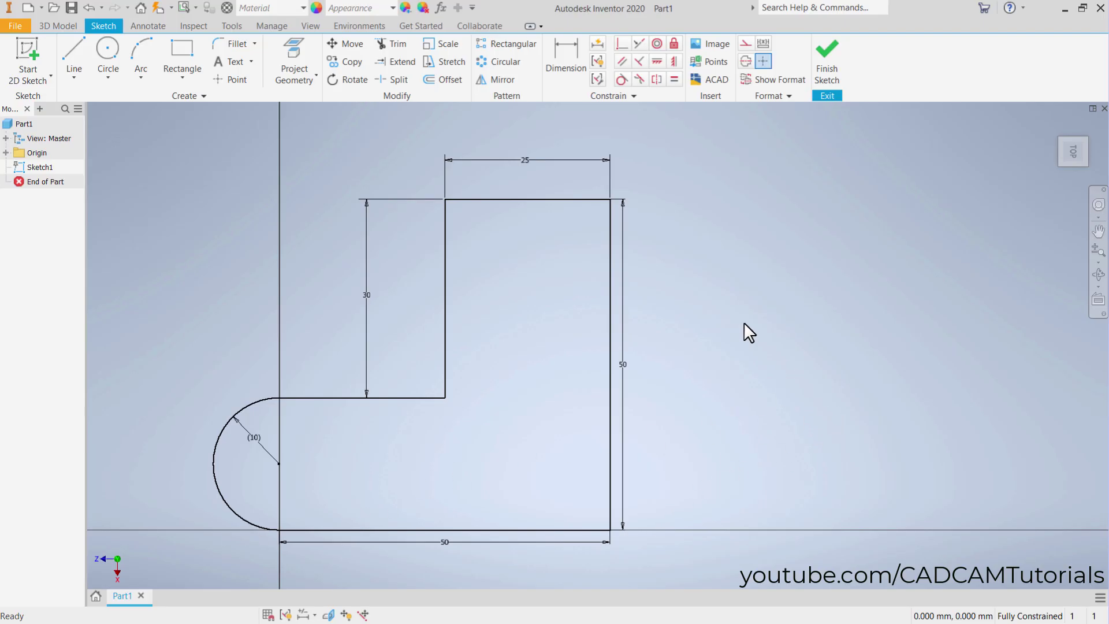
key("l")
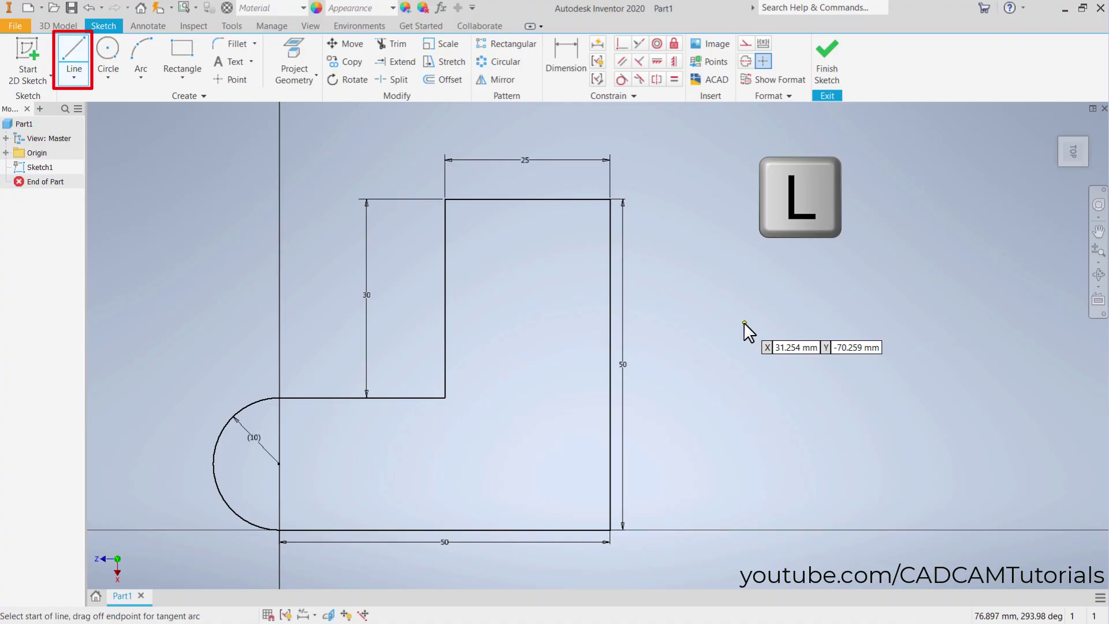
left_click(611, 529)
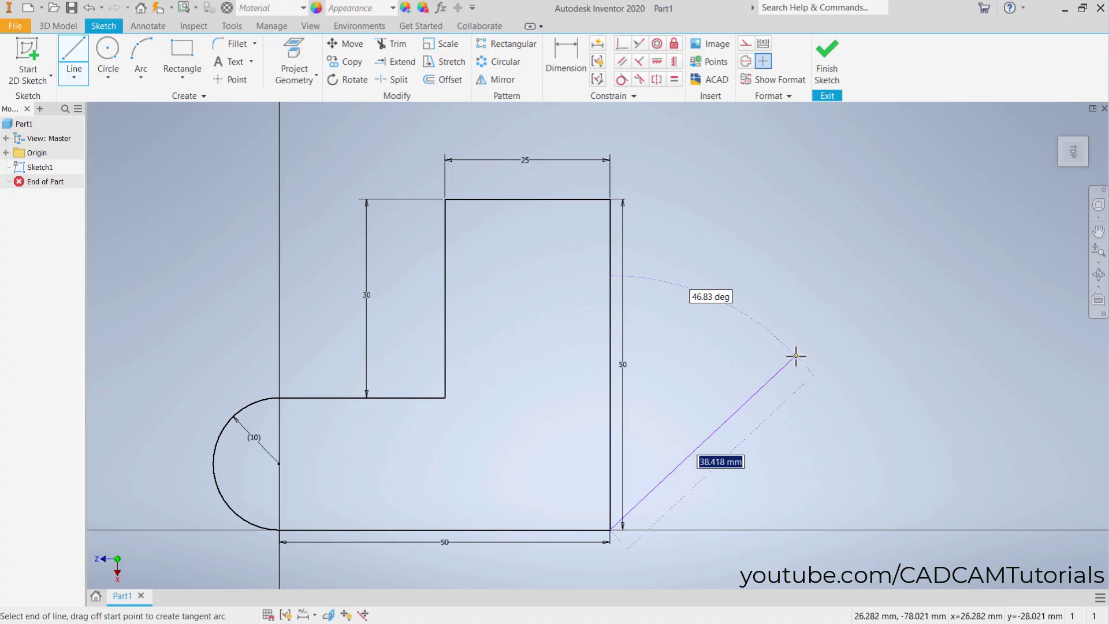
type("40")
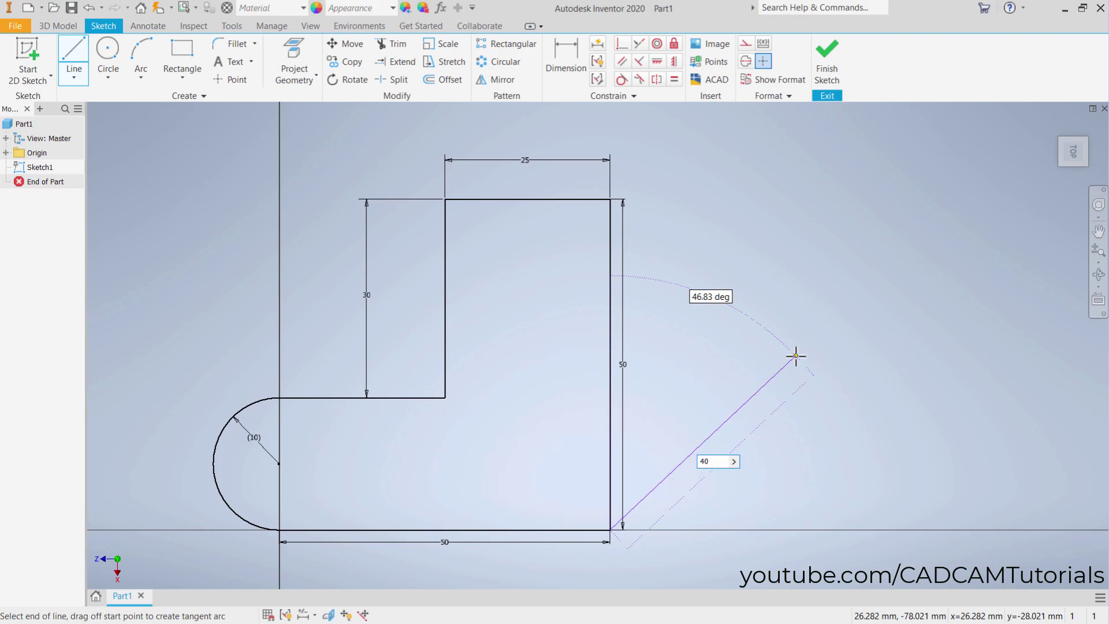
key("Tab")
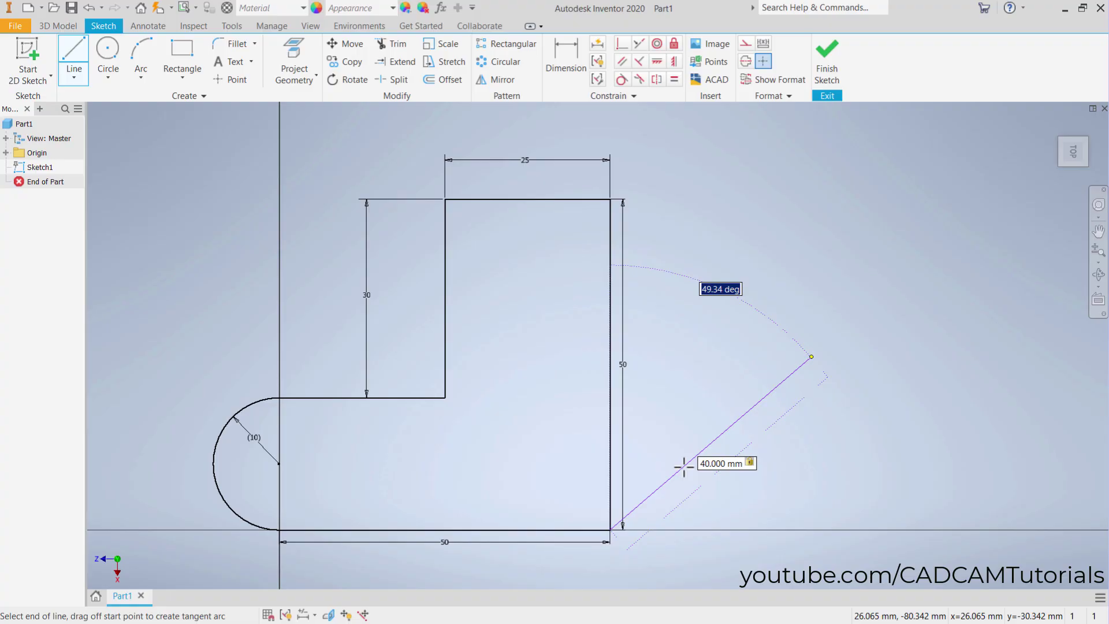
type("45")
key("Return")
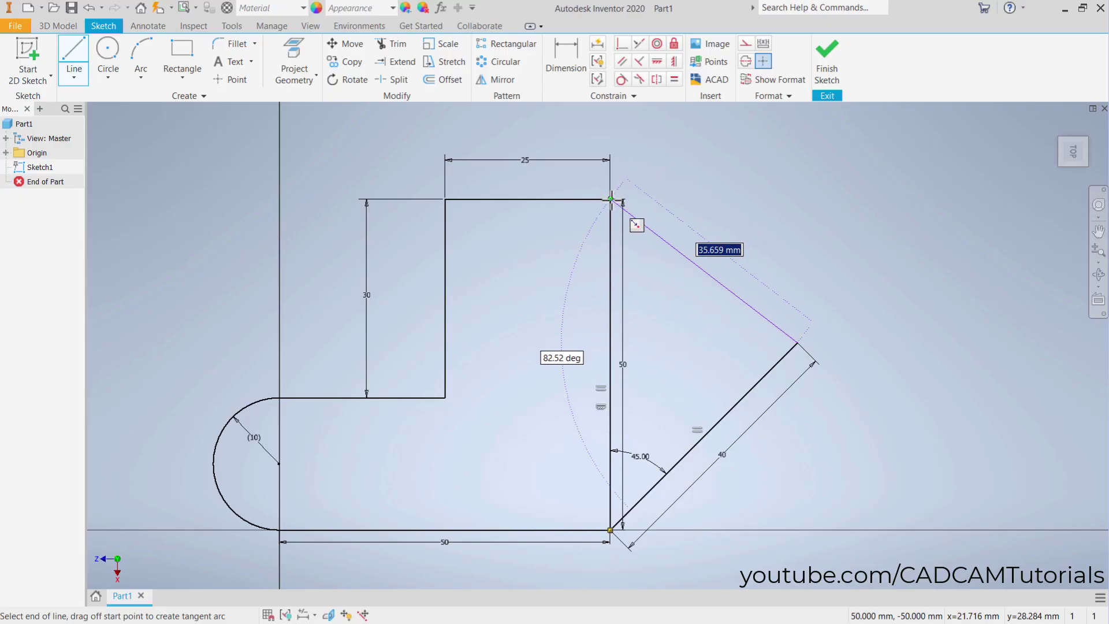
left_click(611, 199)
key("Escape")
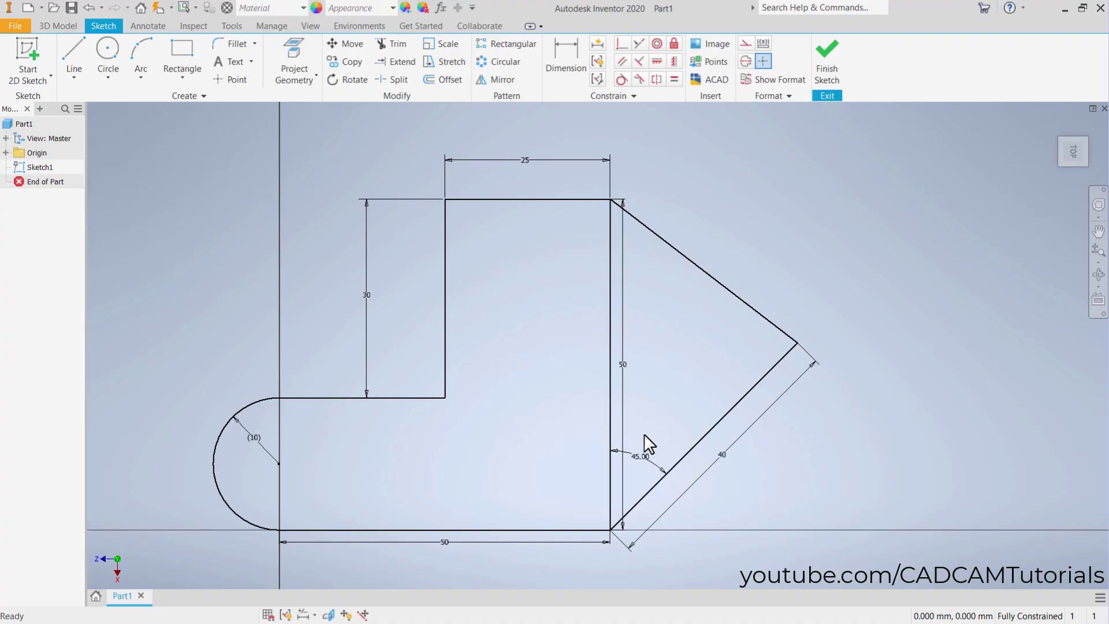
Make the slanted line's 45° dimension driven and add an angle dimension between that line and the bottom horizontal line.
right_click(659, 466)
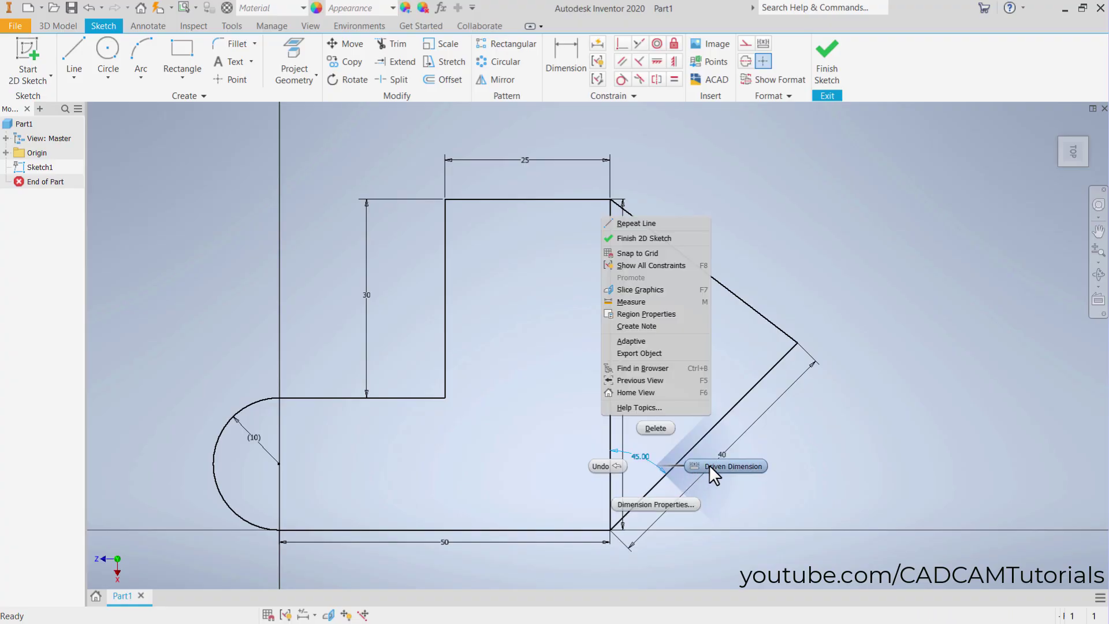
left_click(727, 465)
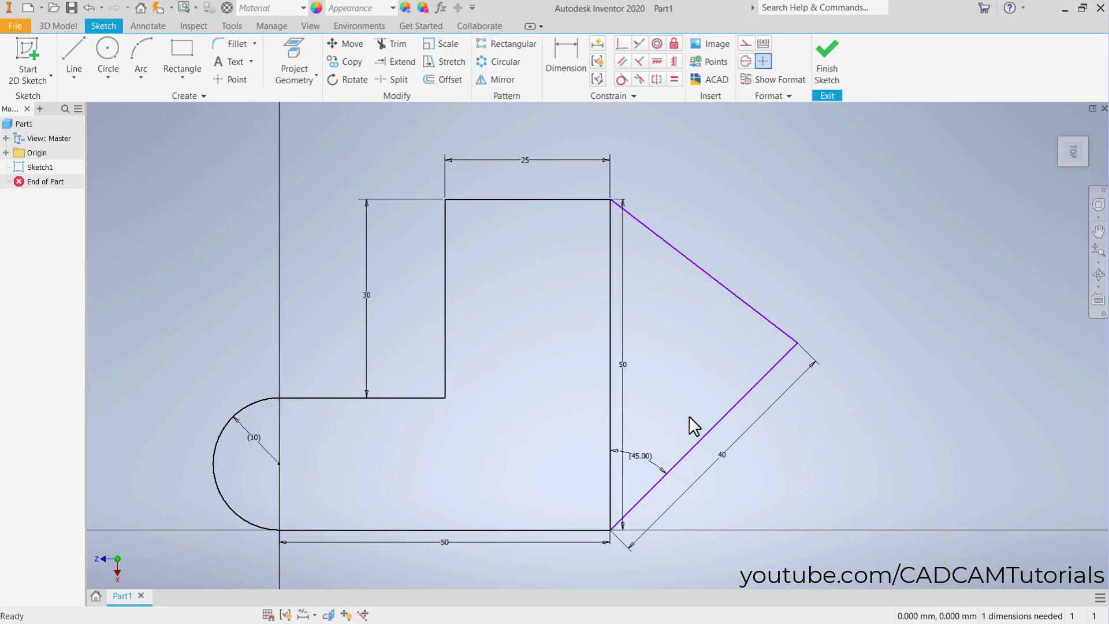
left_click(567, 66)
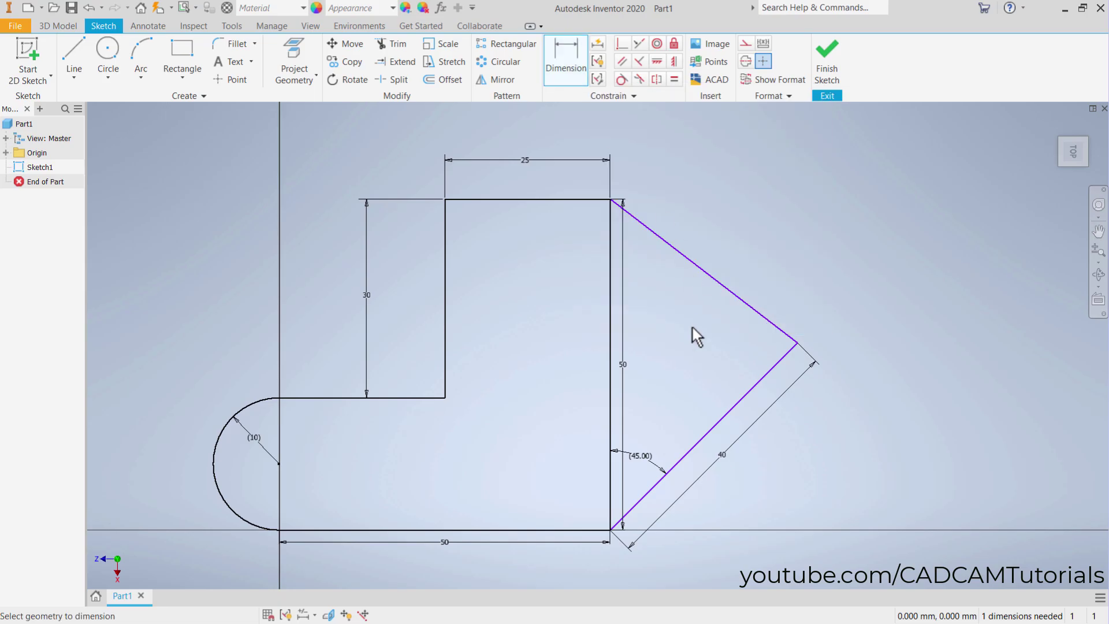
left_click(688, 454)
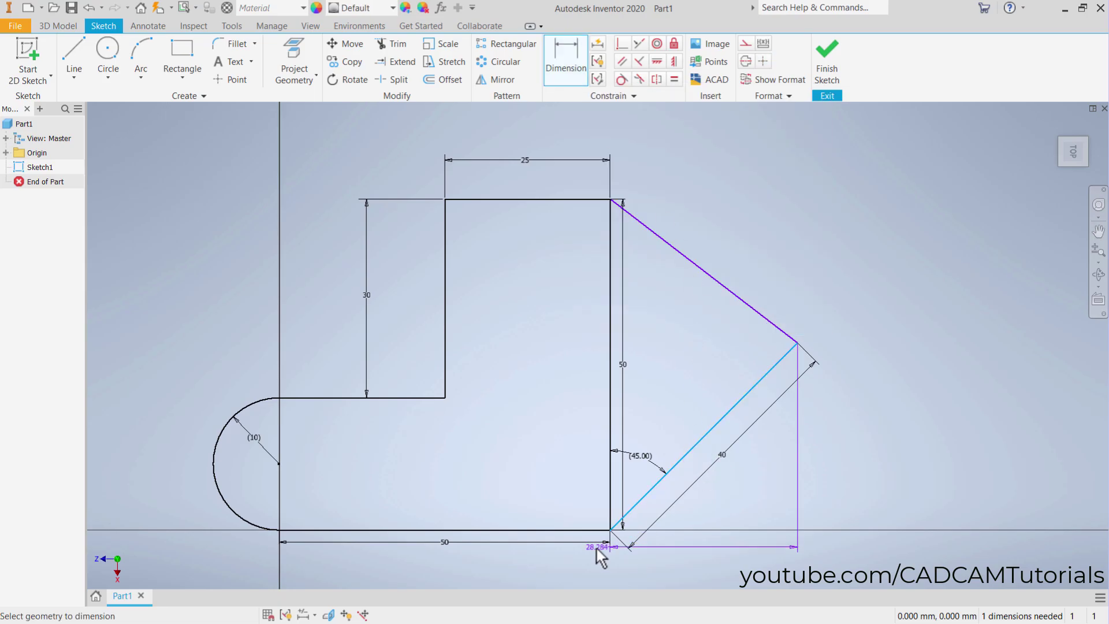
left_click(553, 534)
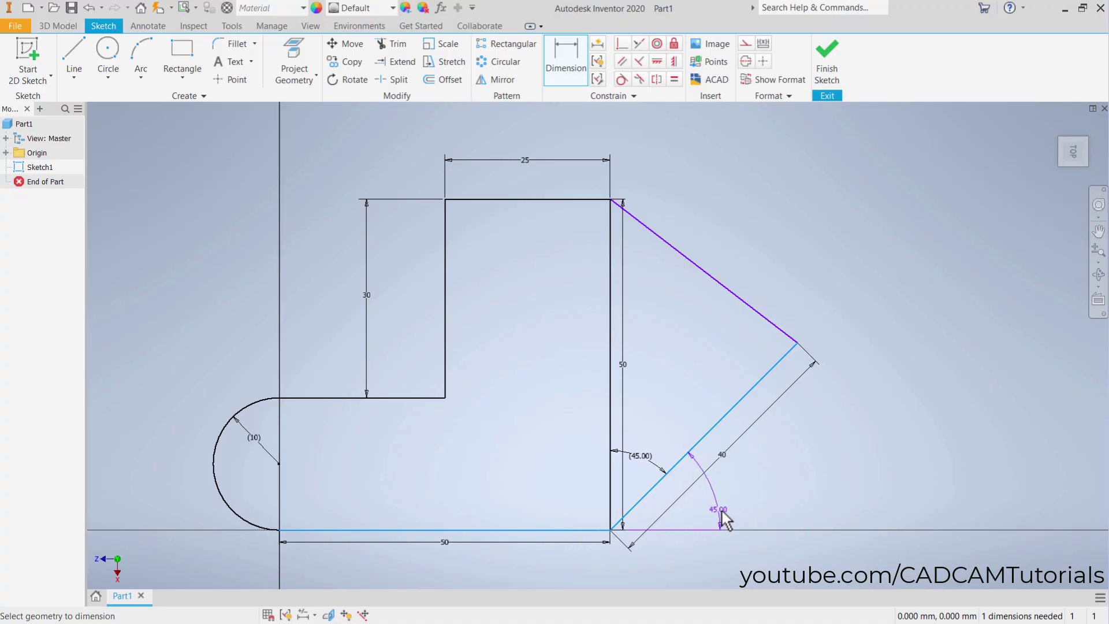
left_click(779, 469)
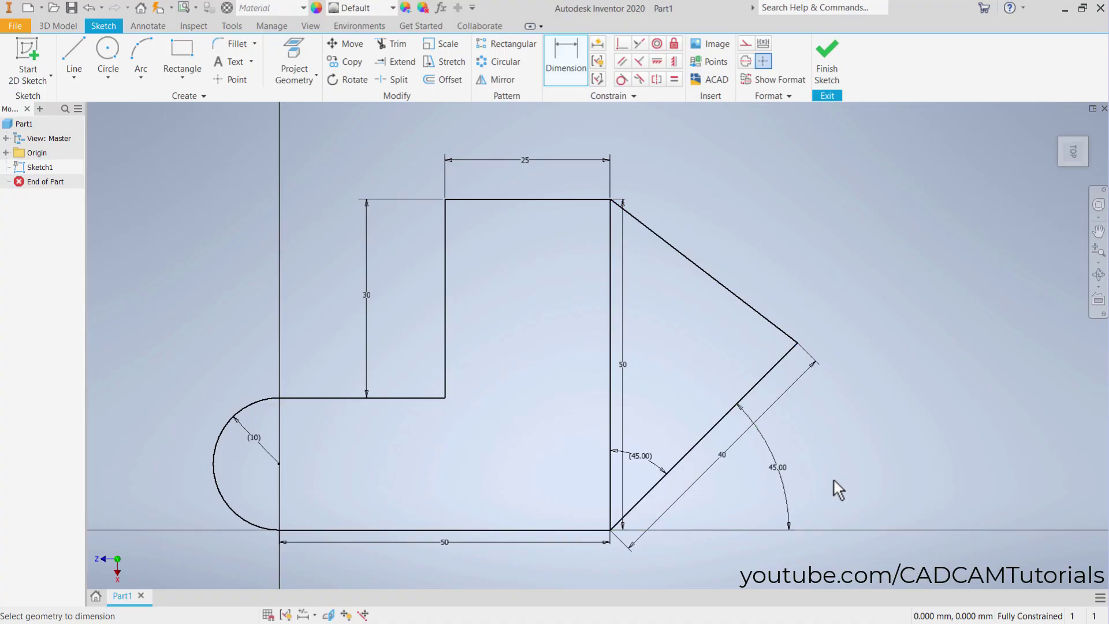
Set the angle between the slanted line and the bottom line to 55° and end the Dimension command.
double_click(779, 469)
type("55")
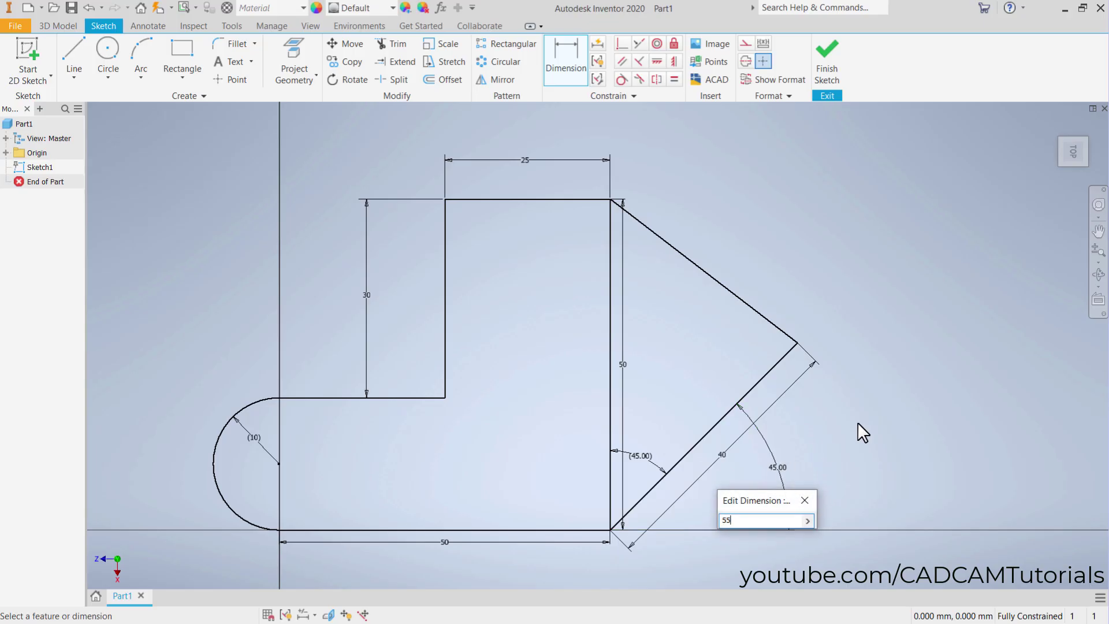
key("Return")
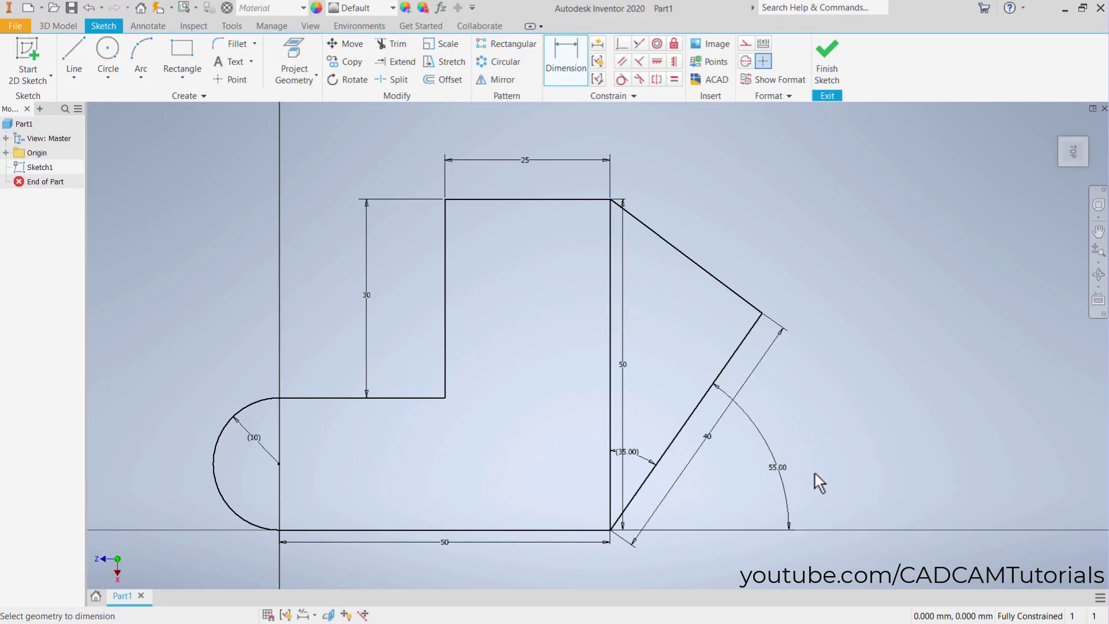
key("Escape")
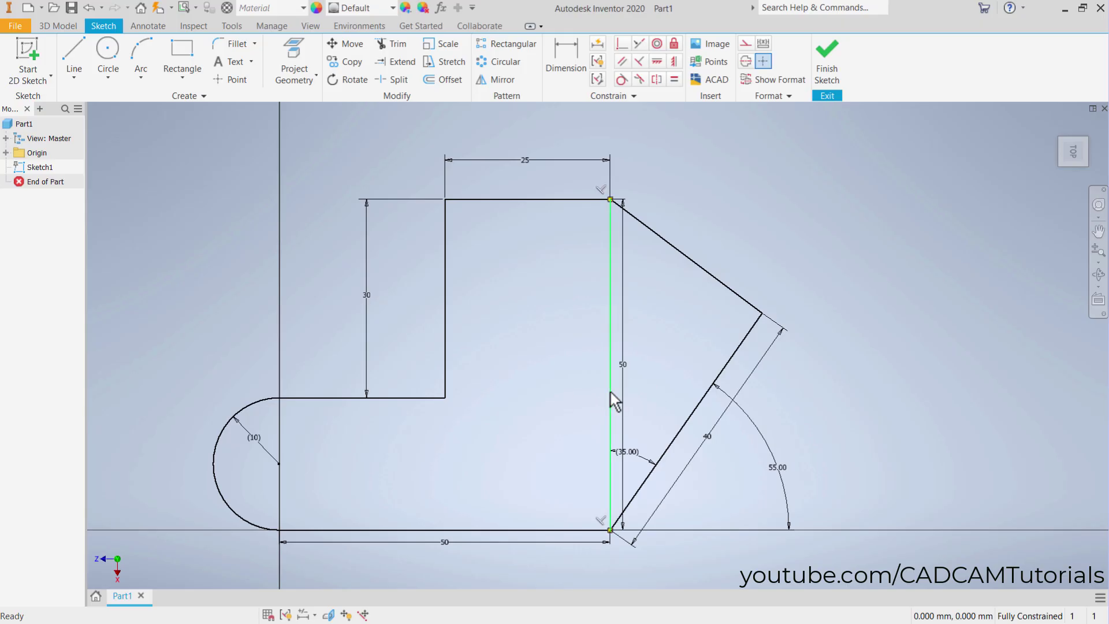
Convert the 50 mm vertical line between the profile and the slanted lines into construction geometry.
left_click(611, 393)
right_click(611, 384)
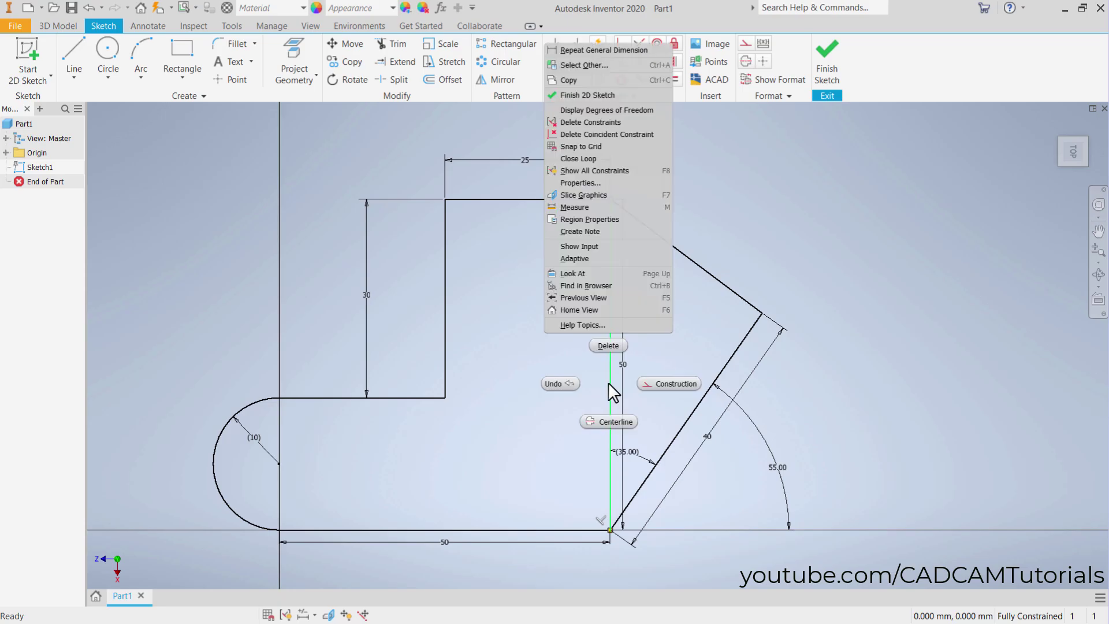
left_click(671, 384)
left_click(886, 365)
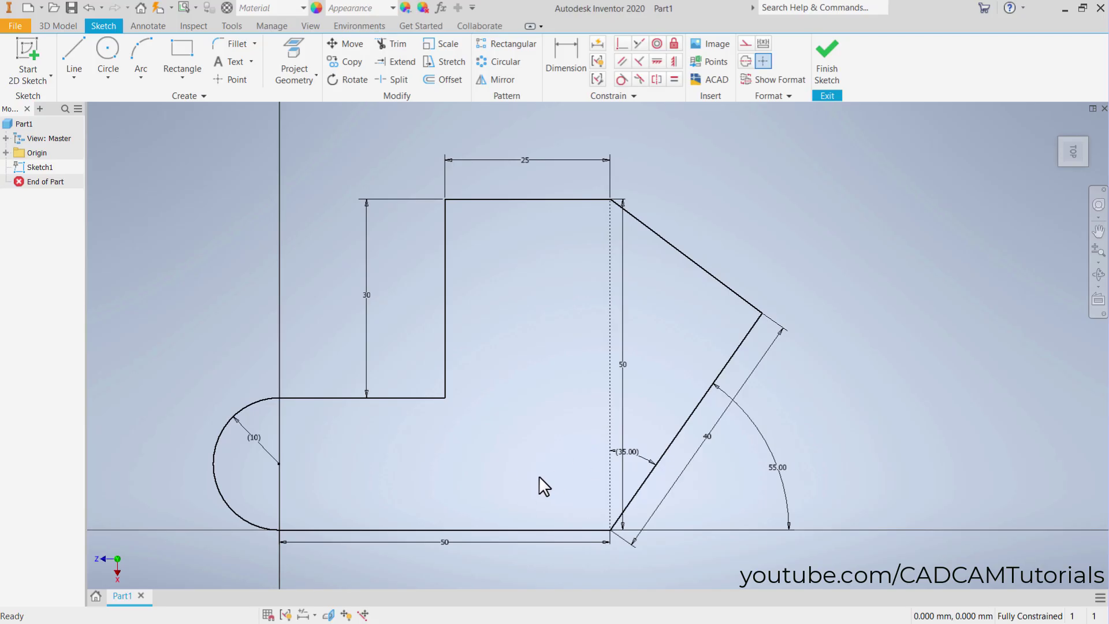
Delete the entire sketch profile together with all its dimensions.
scroll(539, 476, "down", 3)
middle_click_drag(540, 485, 570, 424)
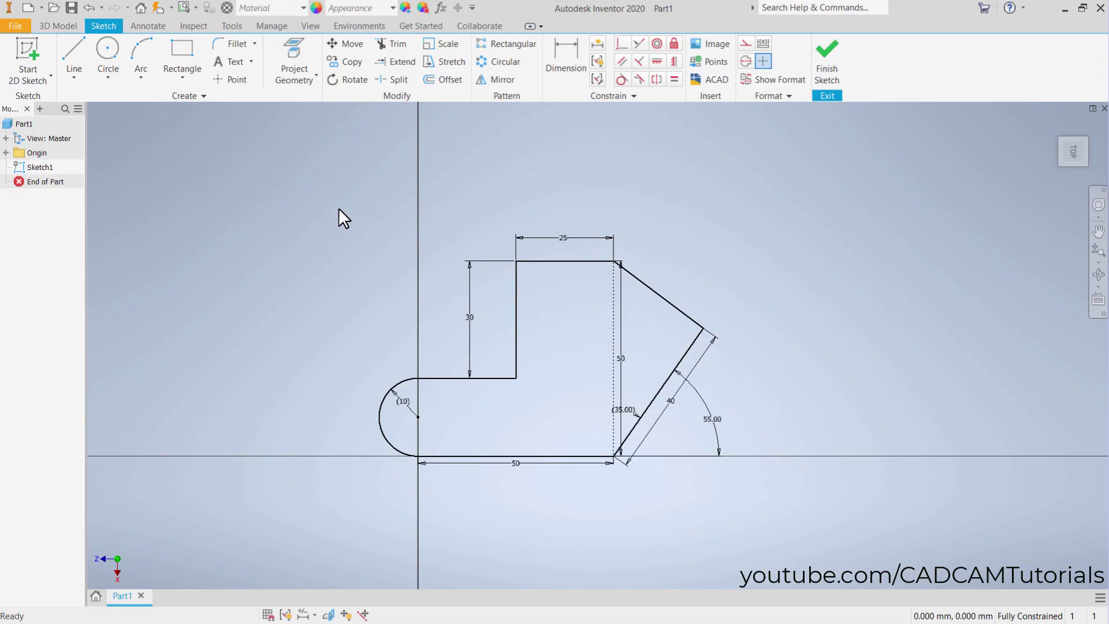
mouse_move(338, 209)
left_mouse_down()
mouse_move(477, 417)
mouse_move(545, 480)
mouse_move(612, 501)
mouse_move(802, 513)
mouse_move(786, 514)
left_mouse_up()
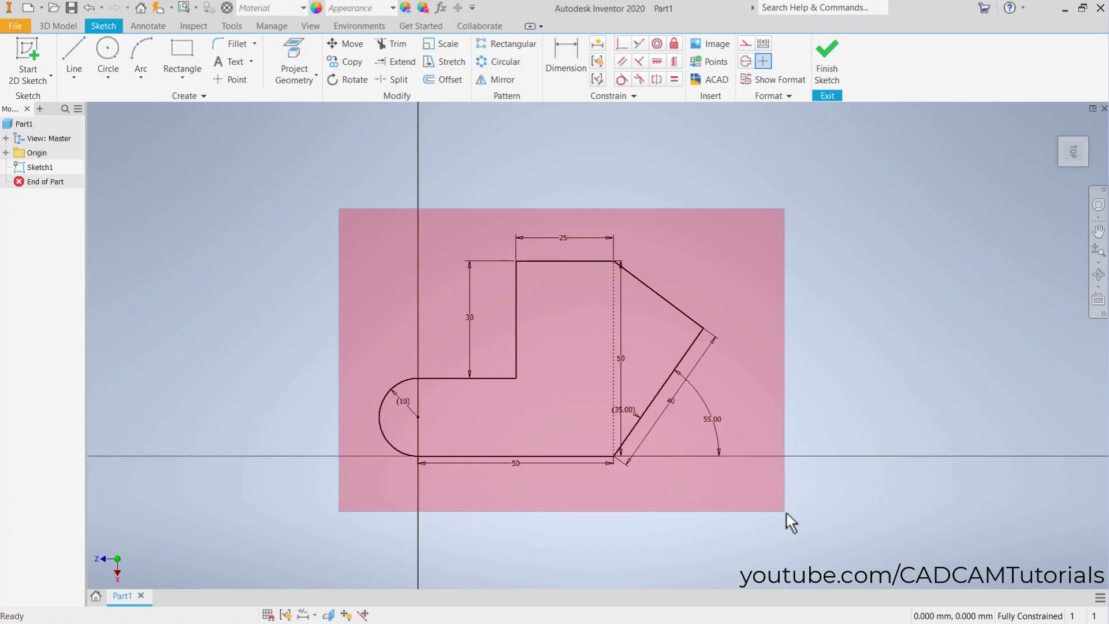
left_click_drag(787, 514, 786, 514)
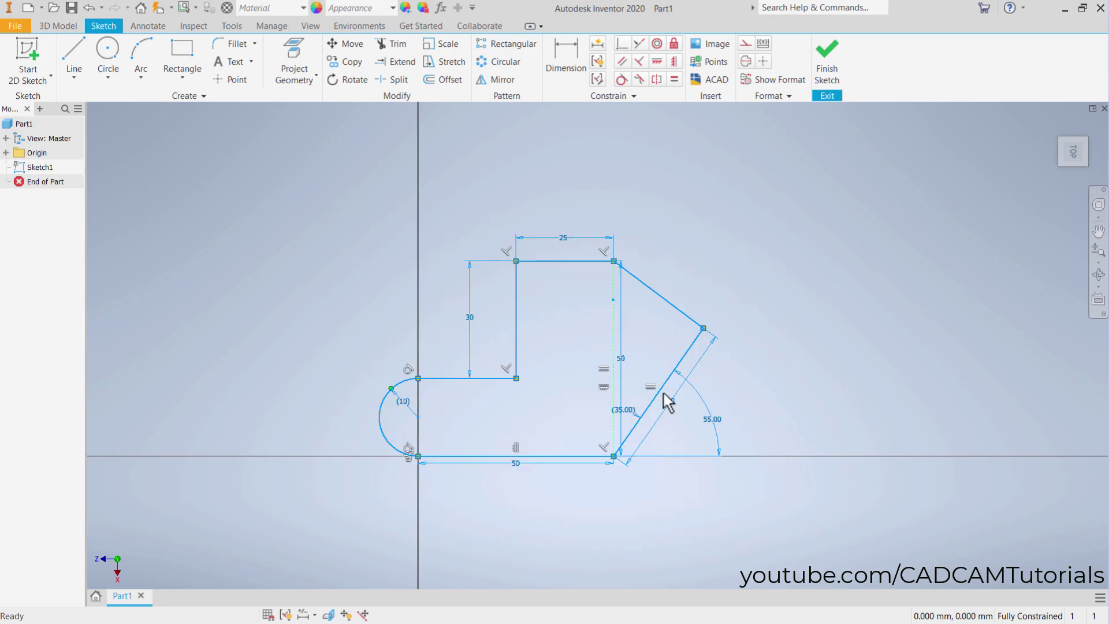
key("Delete")
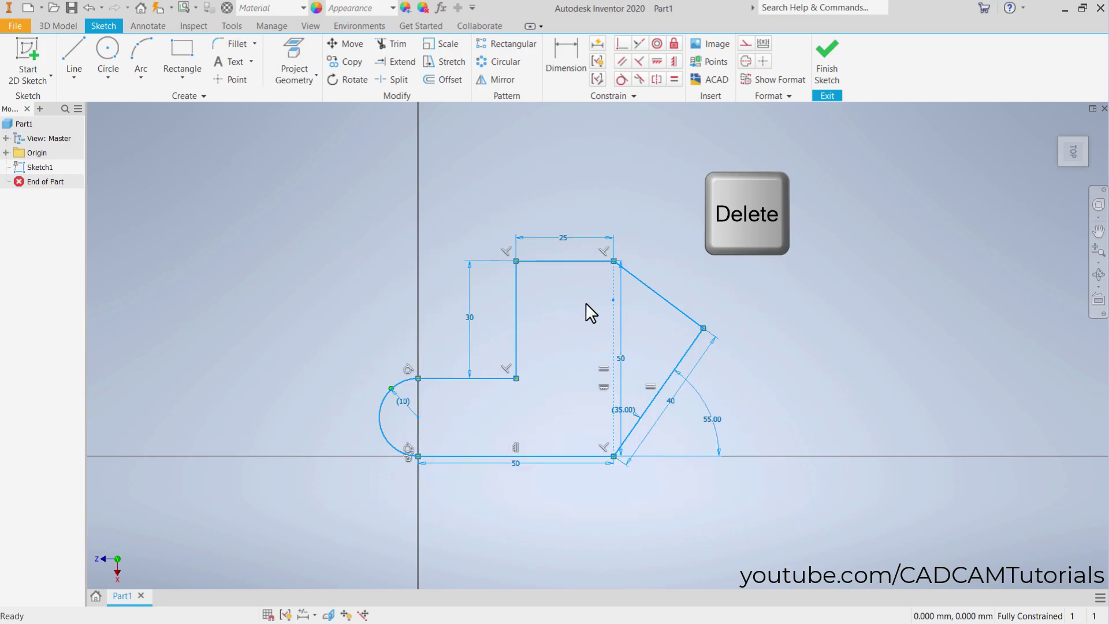
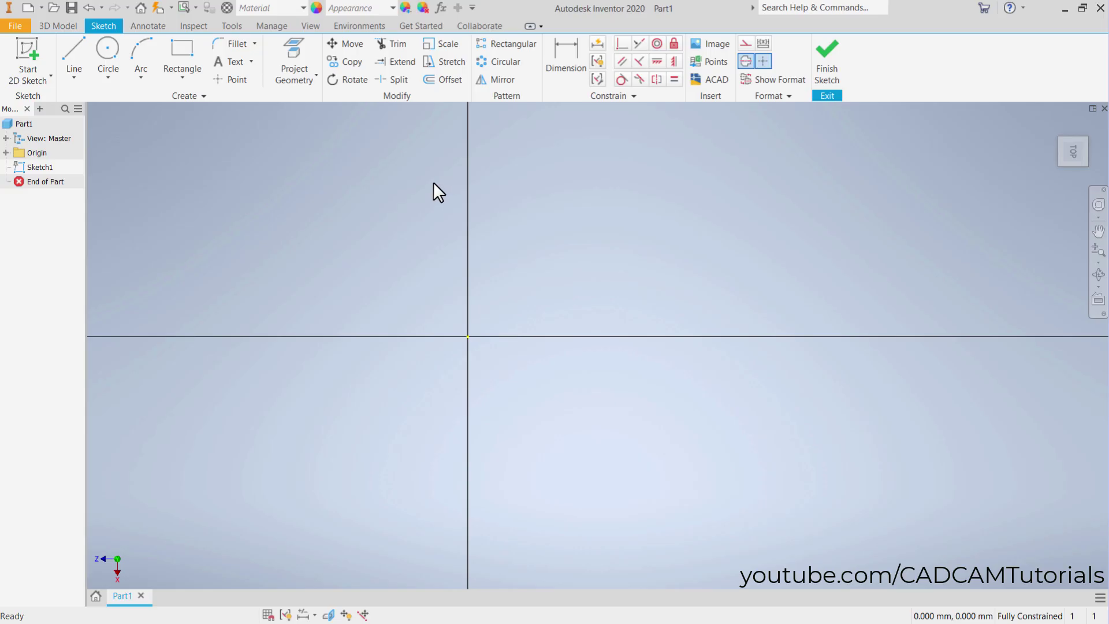
Draw a horizontal centerline along the horizontal axis, starting about 20 mm left of the origin and extending far to its right.
left_click(73, 61)
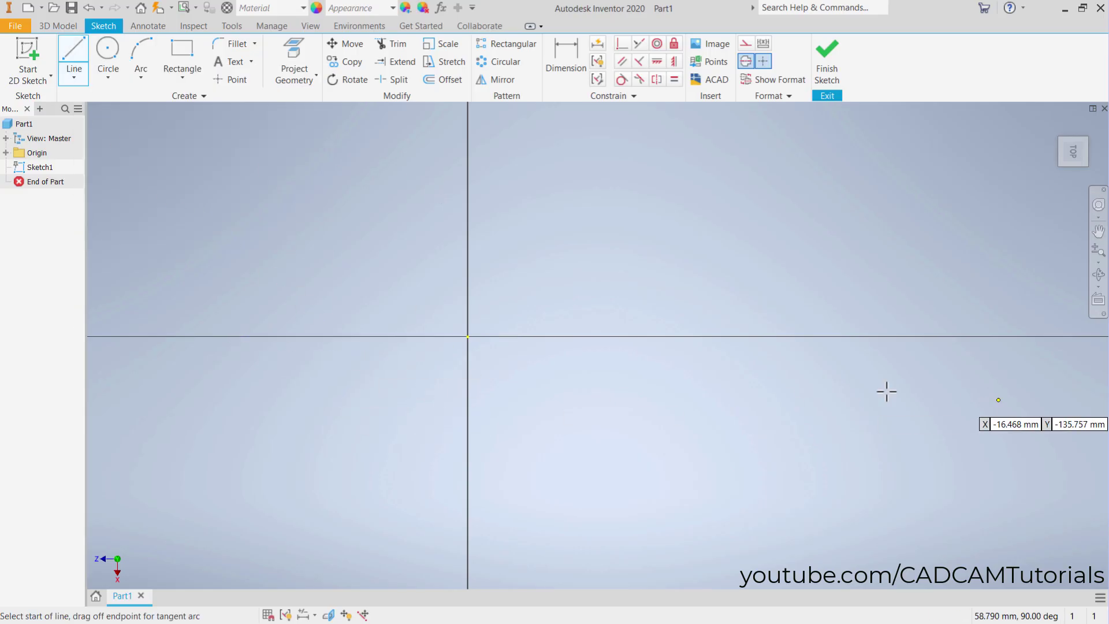
scroll(627, 389, "up", 3)
mouse_move(426, 374)
middle_mouse_down()
mouse_move(537, 460)
mouse_move(466, 453)
middle_mouse_up()
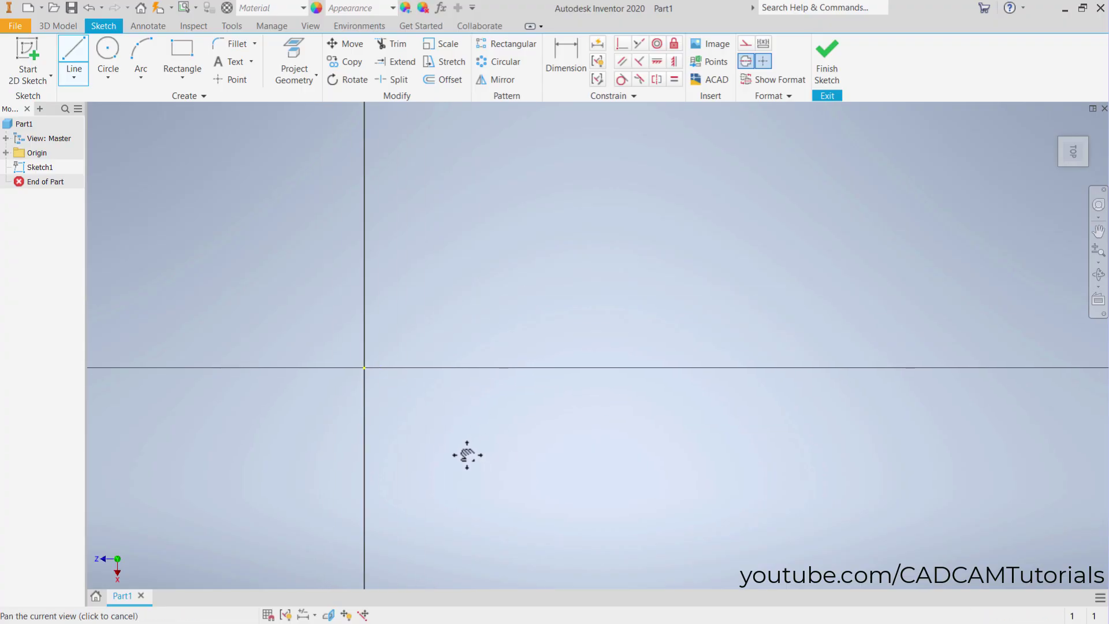
left_click(213, 367)
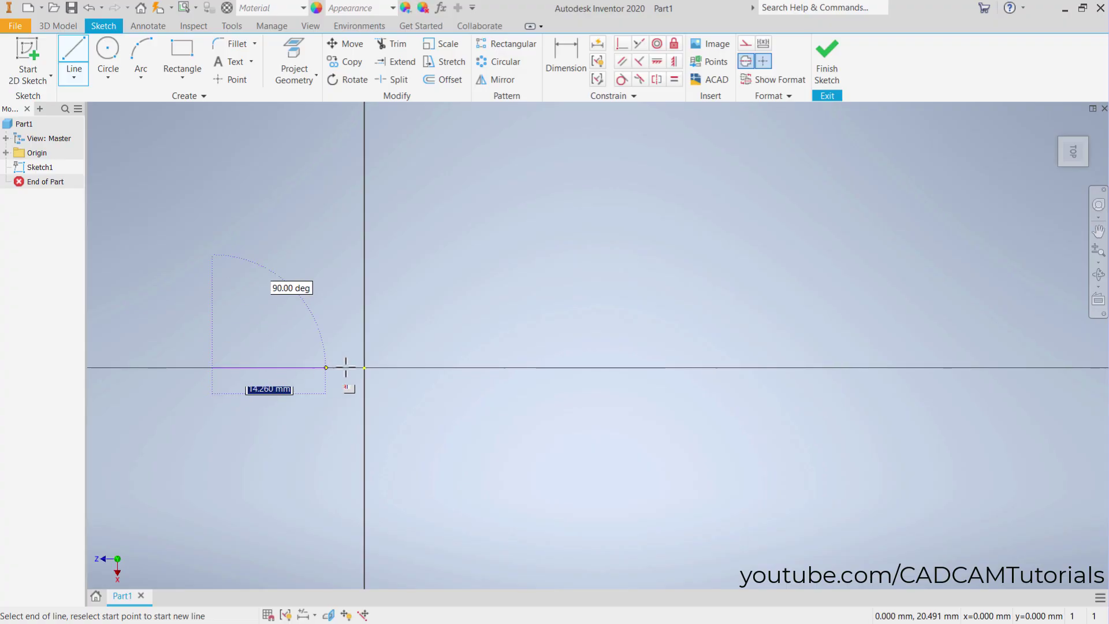
left_click(1004, 367)
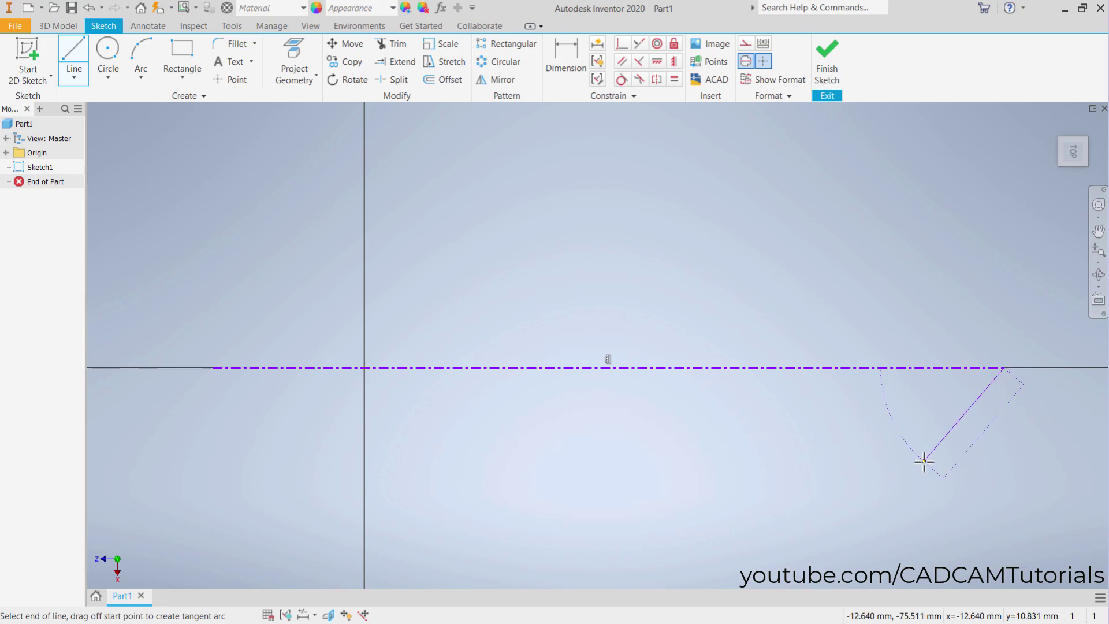
right_click(911, 443)
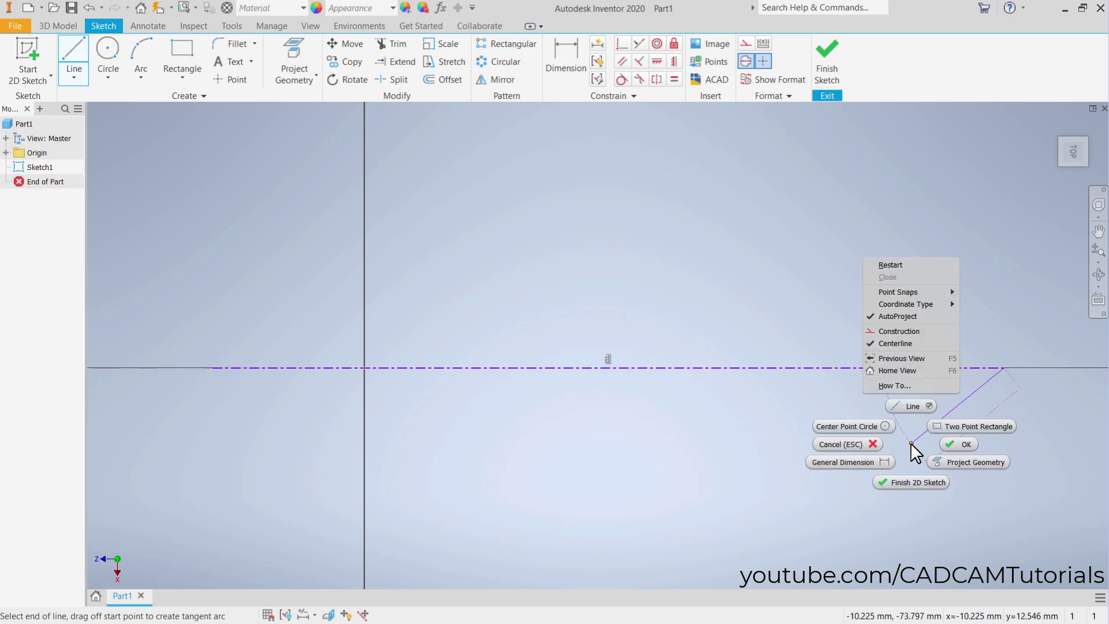
left_click(852, 444)
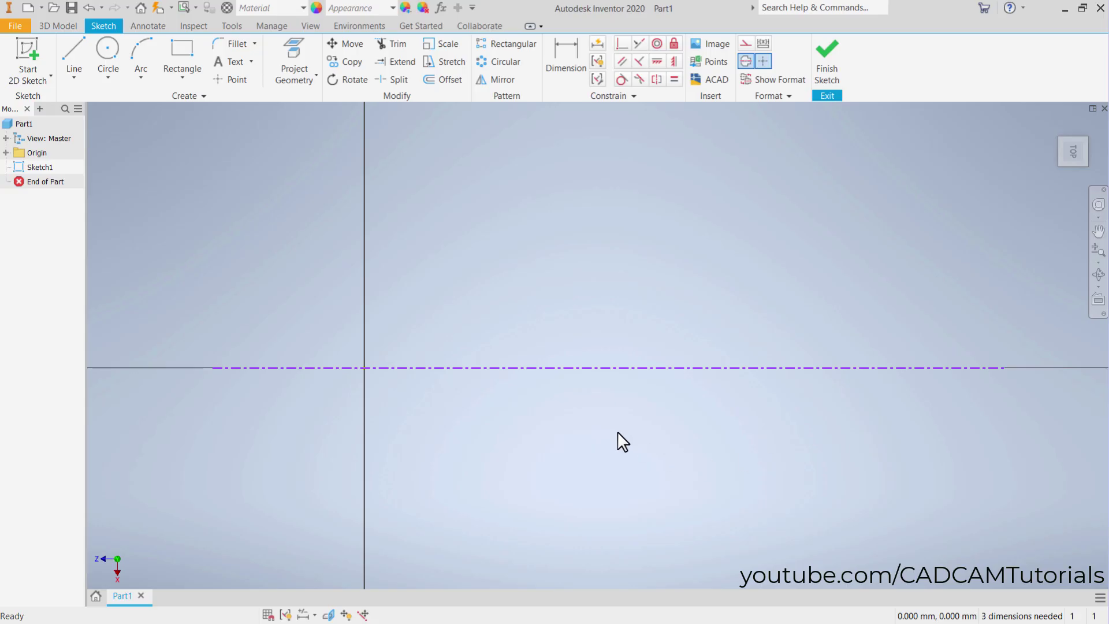
Draw a vertical centerline about 48 mm long along the vertical axis, crossing the horizontal centerline at the origin, and end the Line command.
key("l")
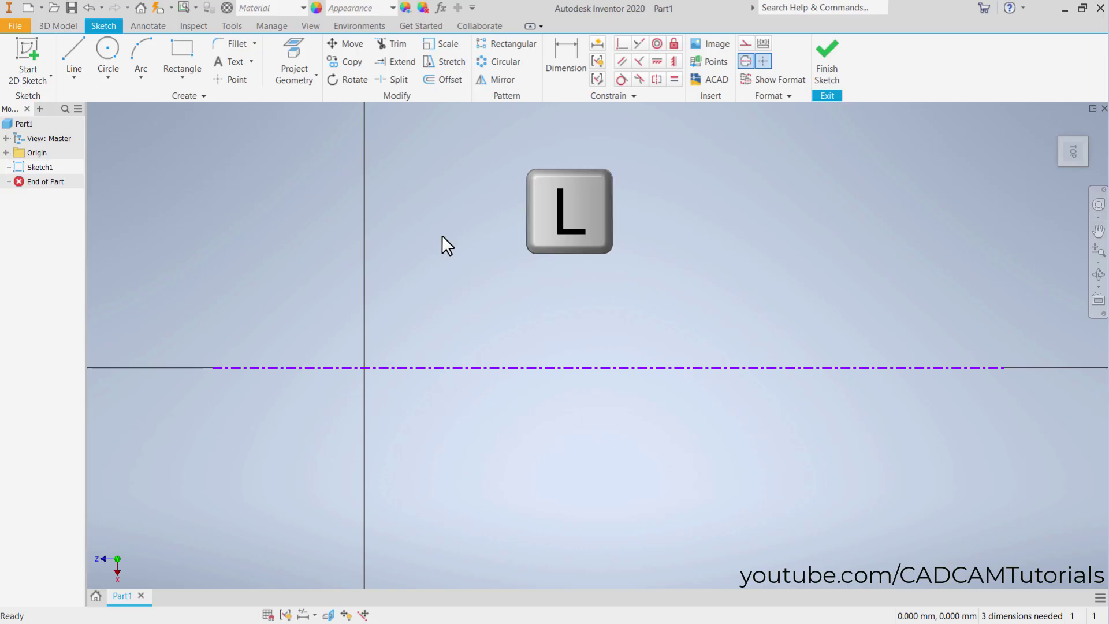
key("Return")
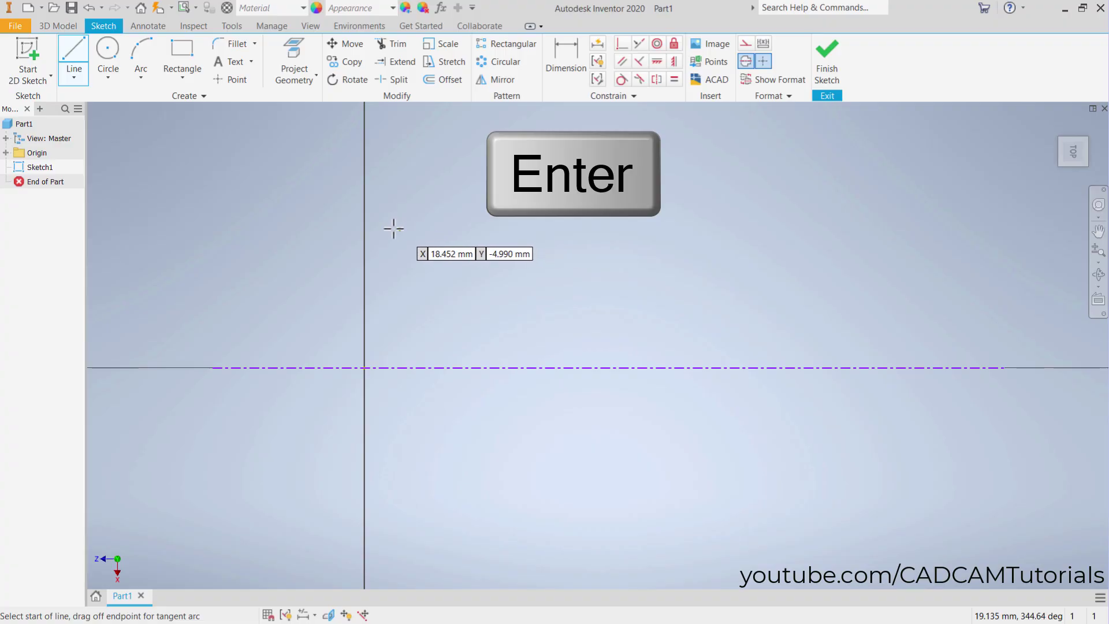
left_click(364, 201)
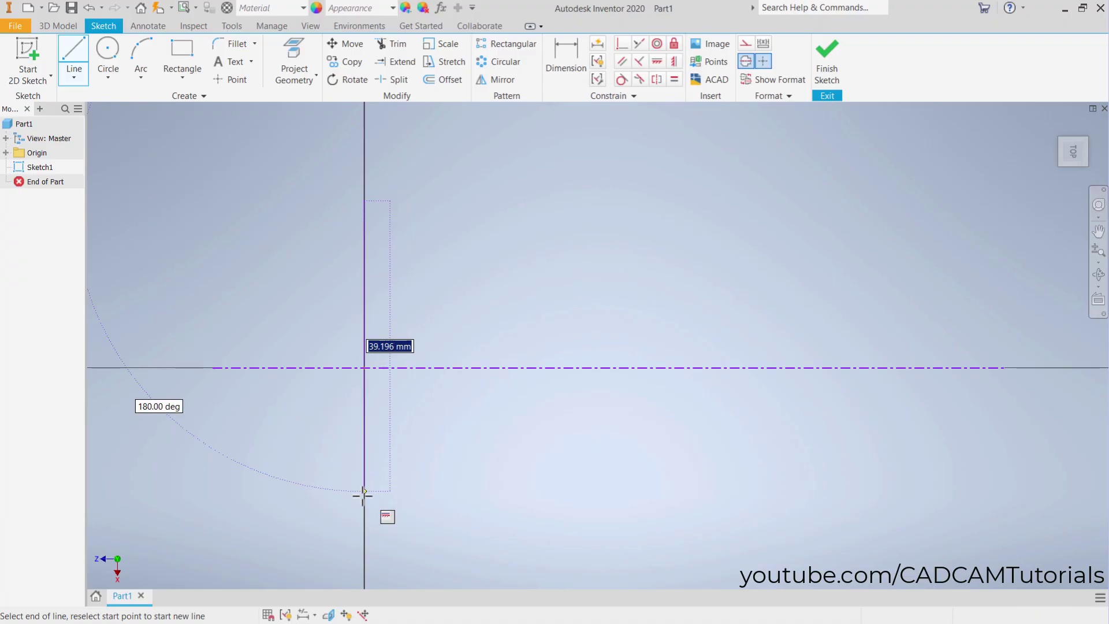
left_click(364, 551)
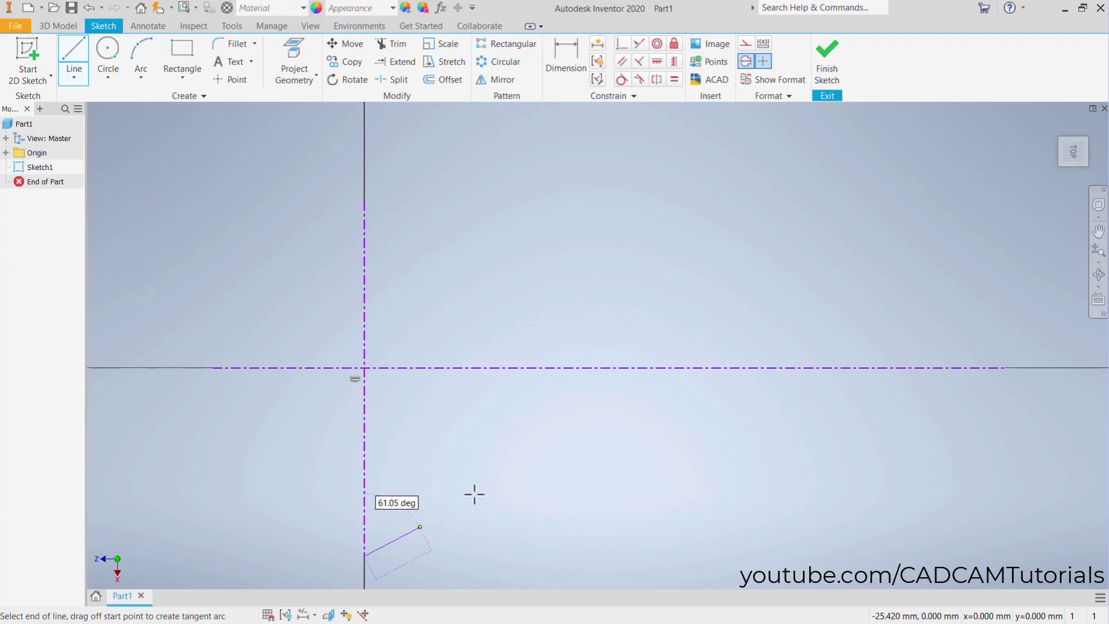
right_click(564, 418)
left_click(504, 418)
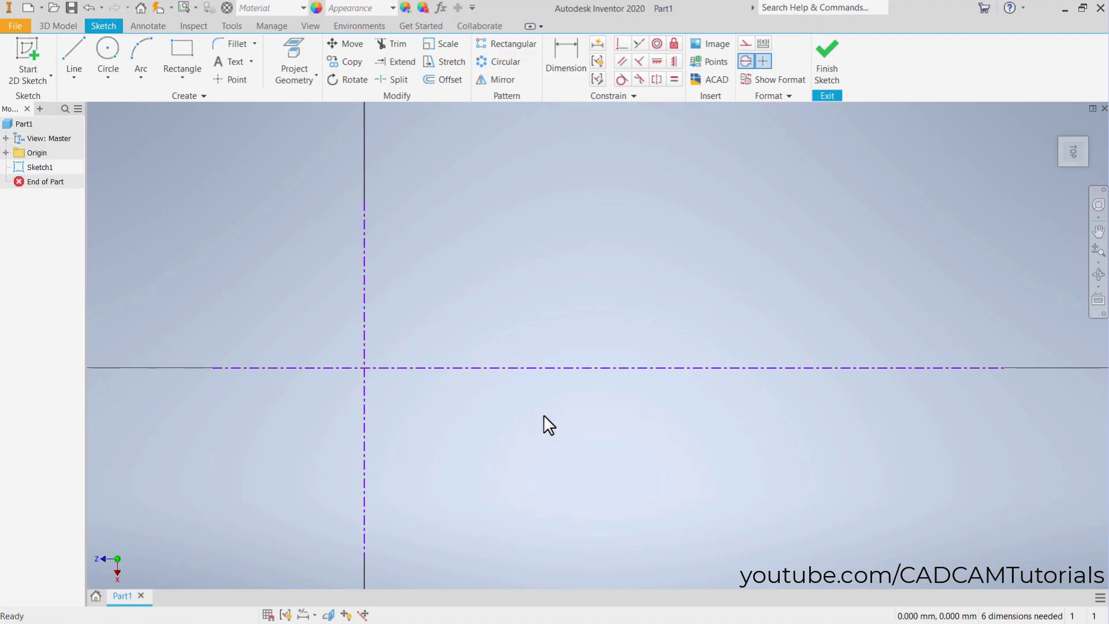
Turn off the centerline format and draw a solid vertical line across the horizontal centerline, about 55 mm right of the origin.
key("l")
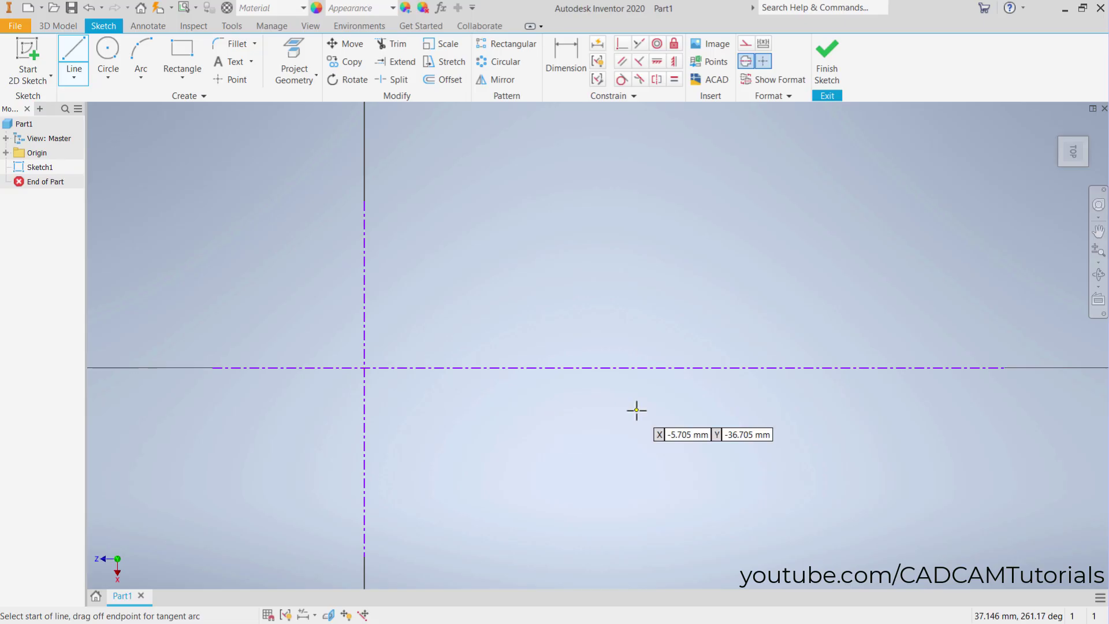
left_click(746, 62)
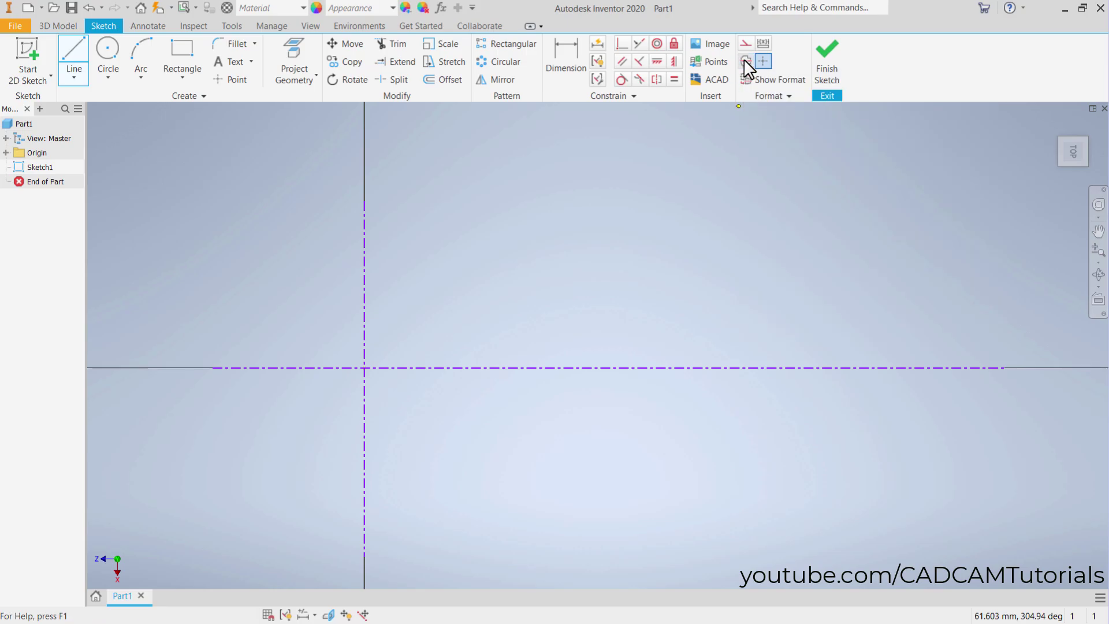
left_click(770, 206)
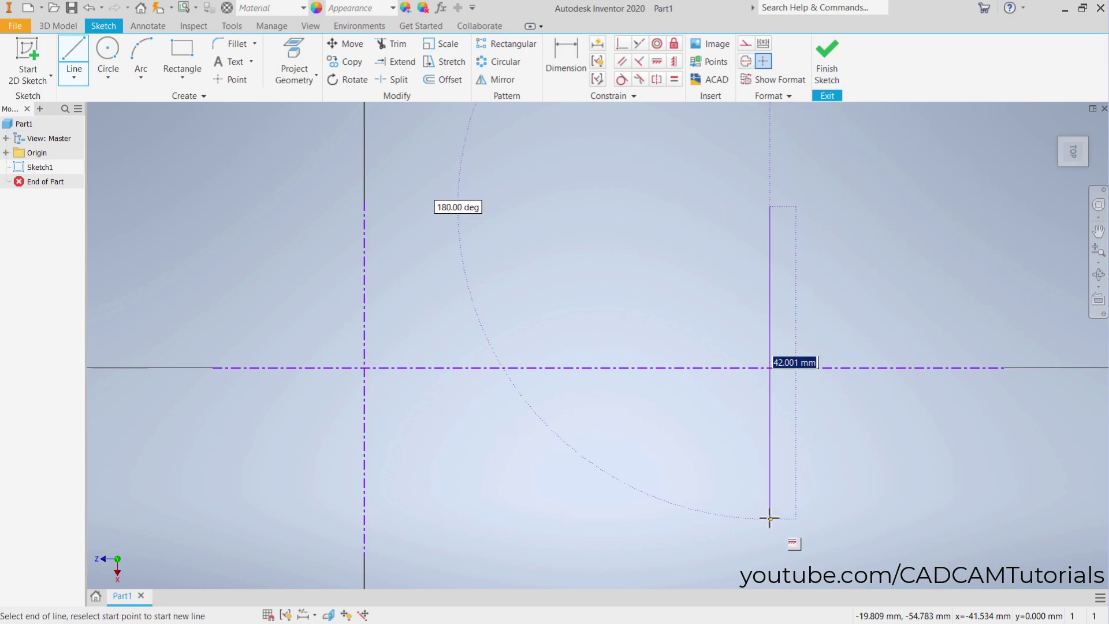
left_click(770, 551)
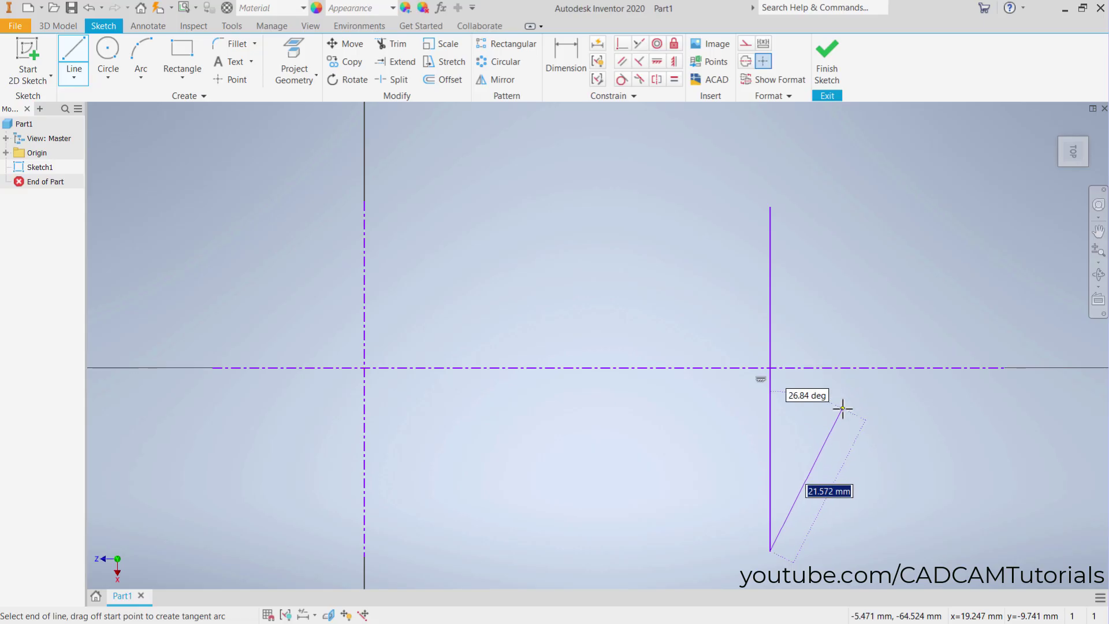
right_click(842, 407)
left_click(778, 412)
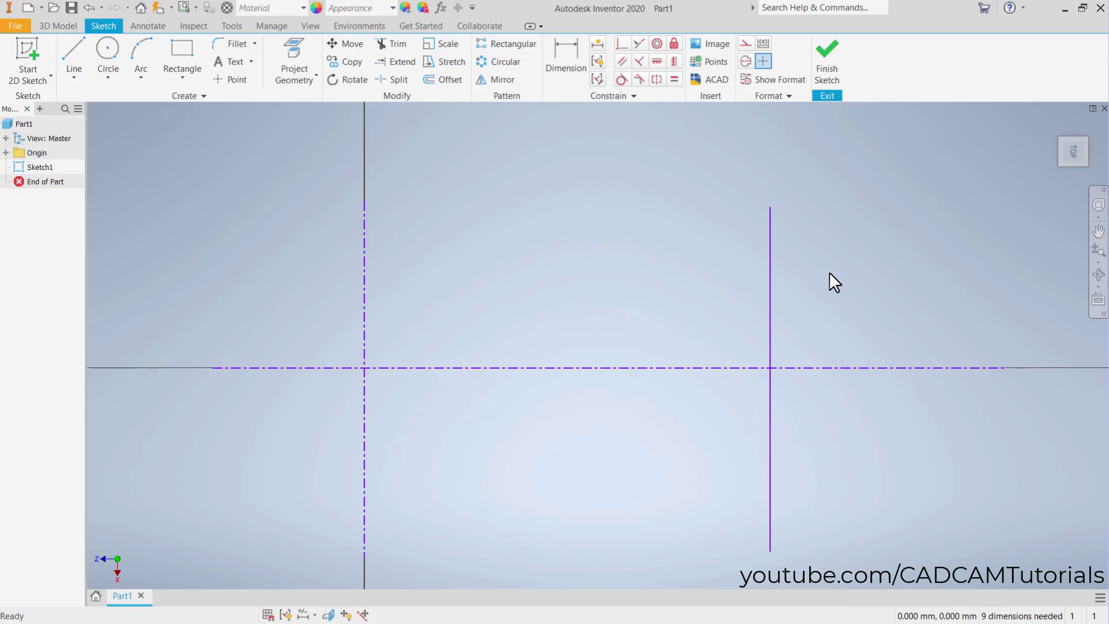
Convert the solid vertical line right of the origin into a centerline and clear the selection.
left_click(773, 299)
right_click(770, 297)
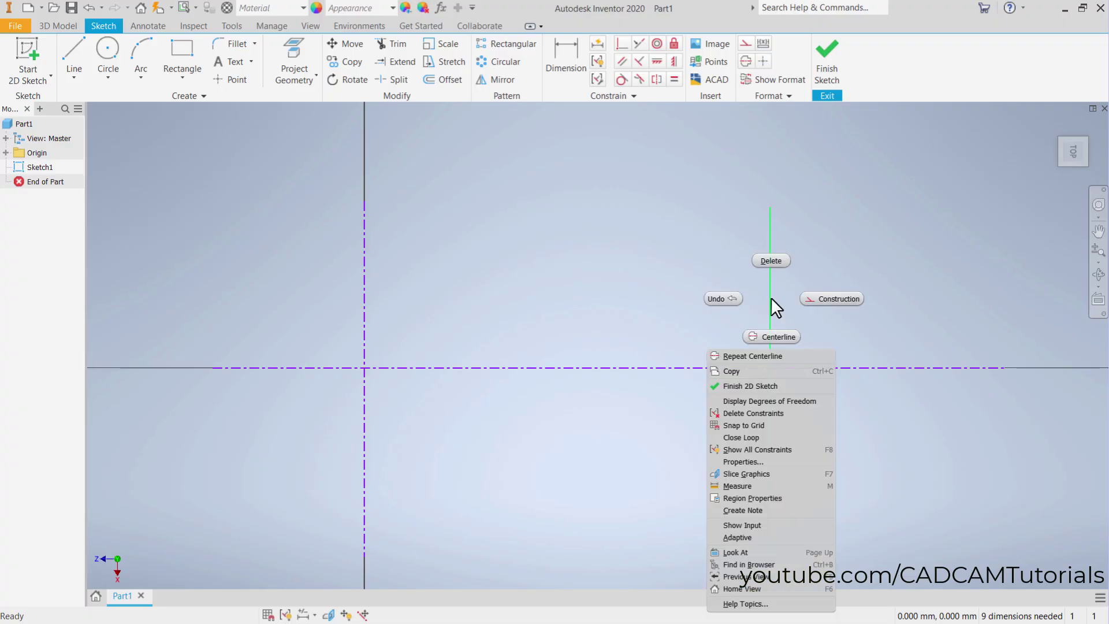
left_click(782, 338)
key("Escape")
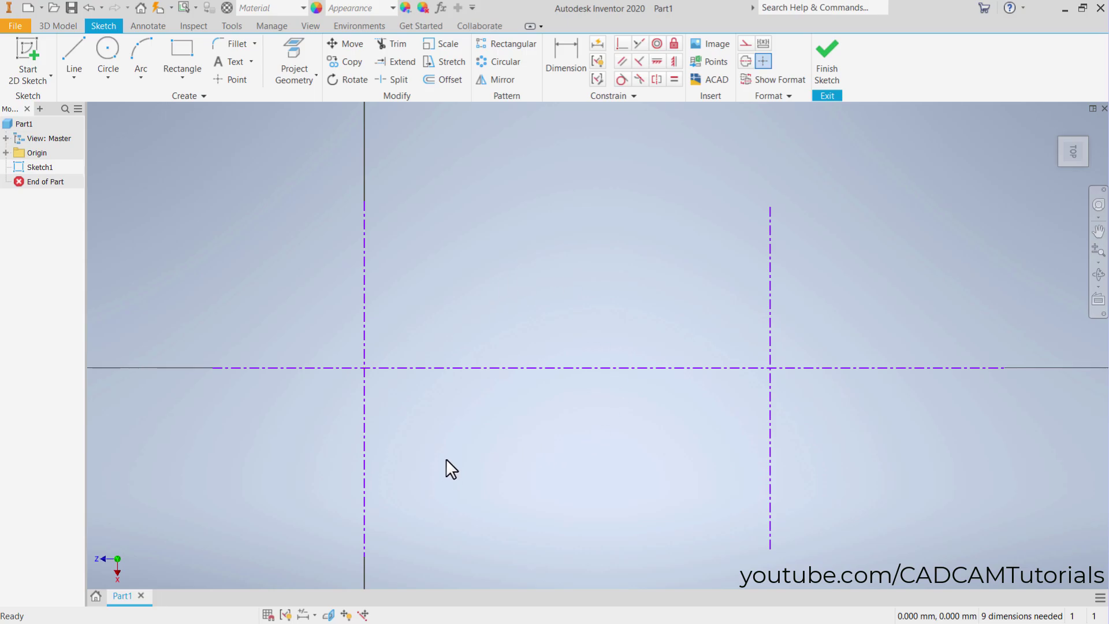
Show all sketch constraints and test the centerlines' freedom by moving both vertical ones inward and the horizontal one upward.
left_click(285, 615)
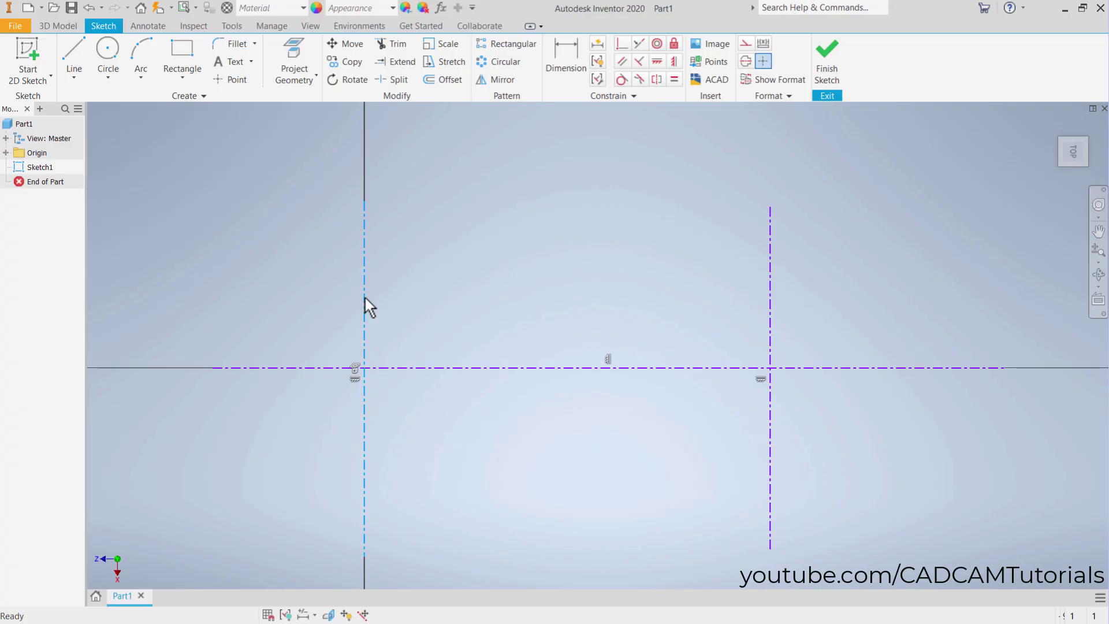
left_click_drag(365, 298, 400, 296)
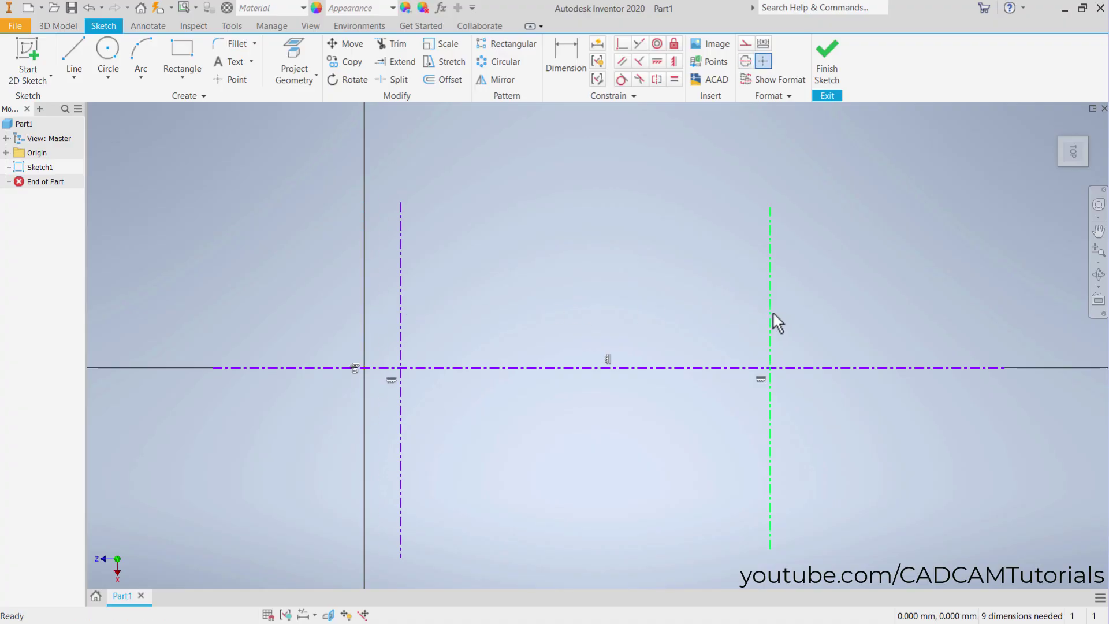
left_click_drag(774, 313, 737, 323)
left_click_drag(667, 372, 664, 336)
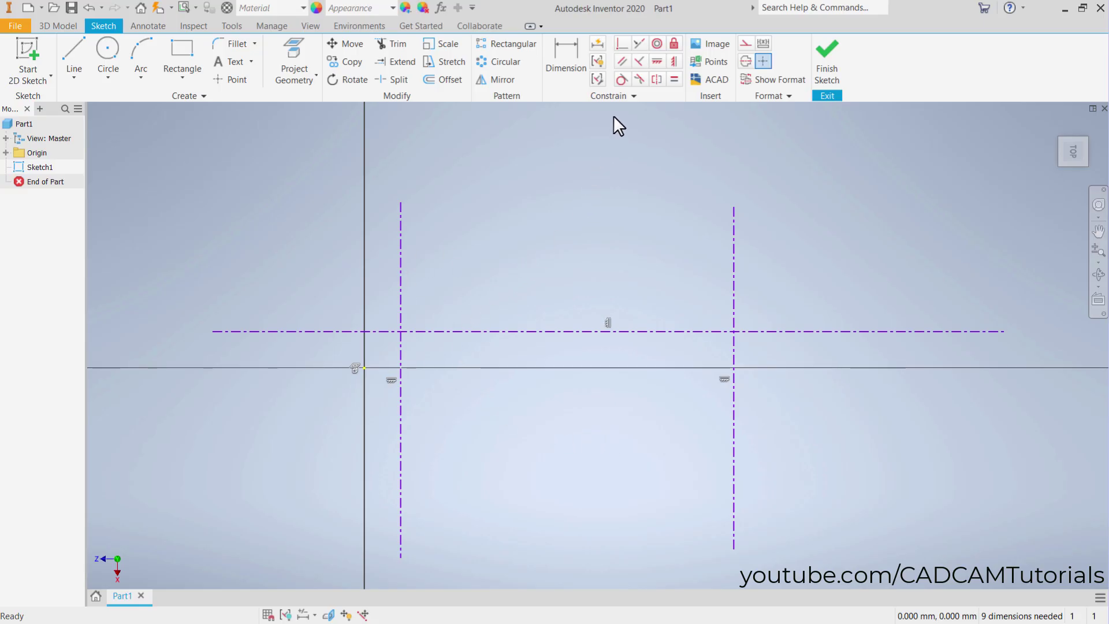
Apply coincident constraints tying the horizontal centerline and the left vertical centerline to the origin point.
left_click(622, 48)
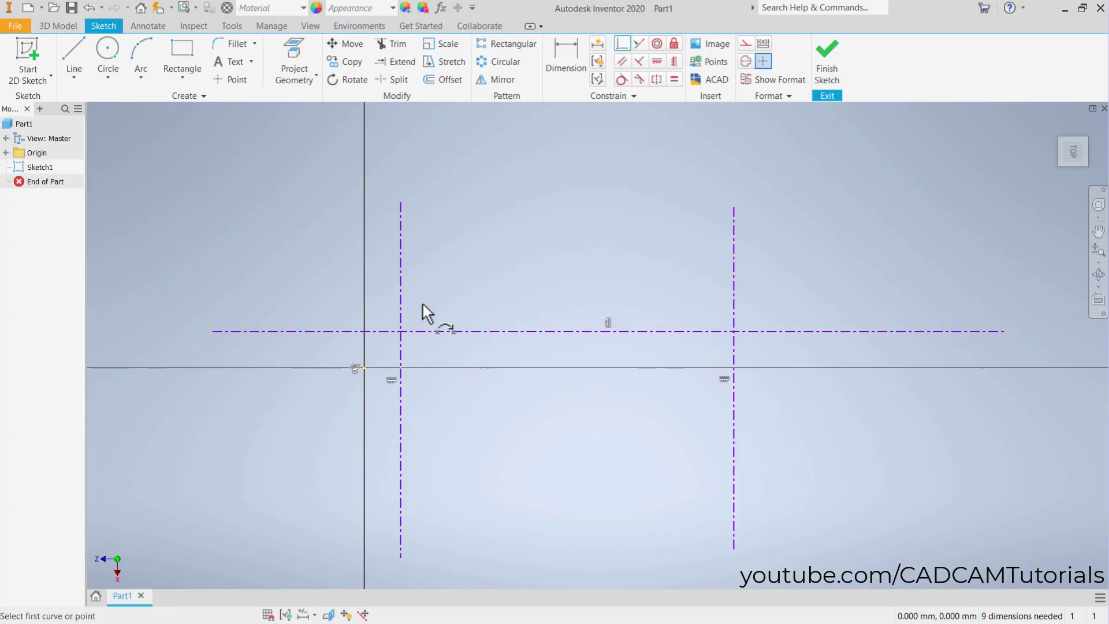
left_click(379, 334)
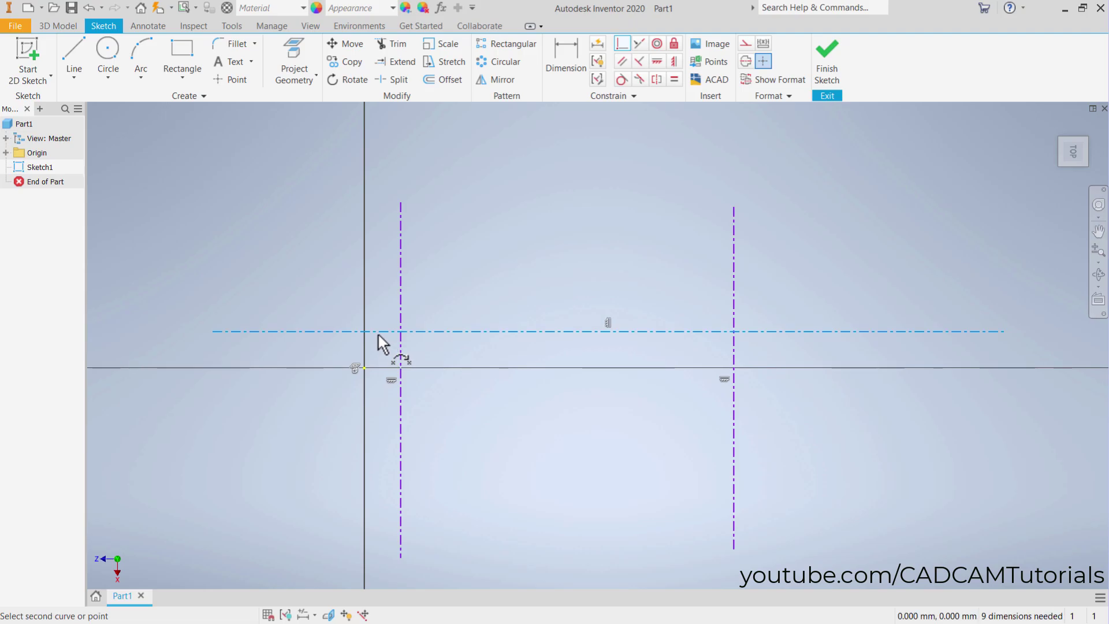
left_click(364, 368)
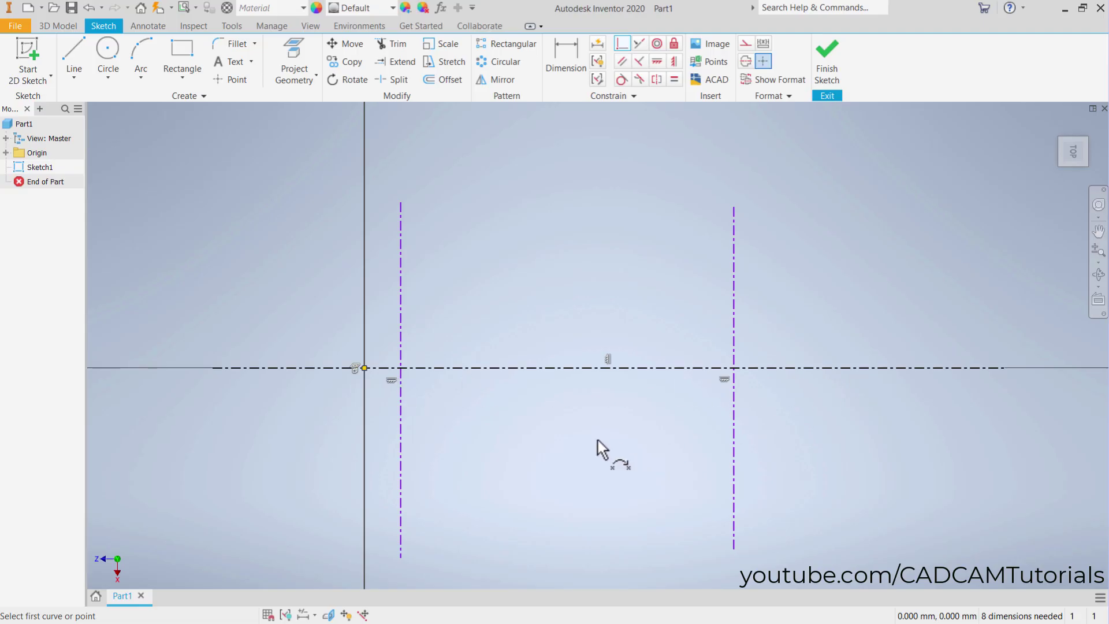
left_click(402, 407)
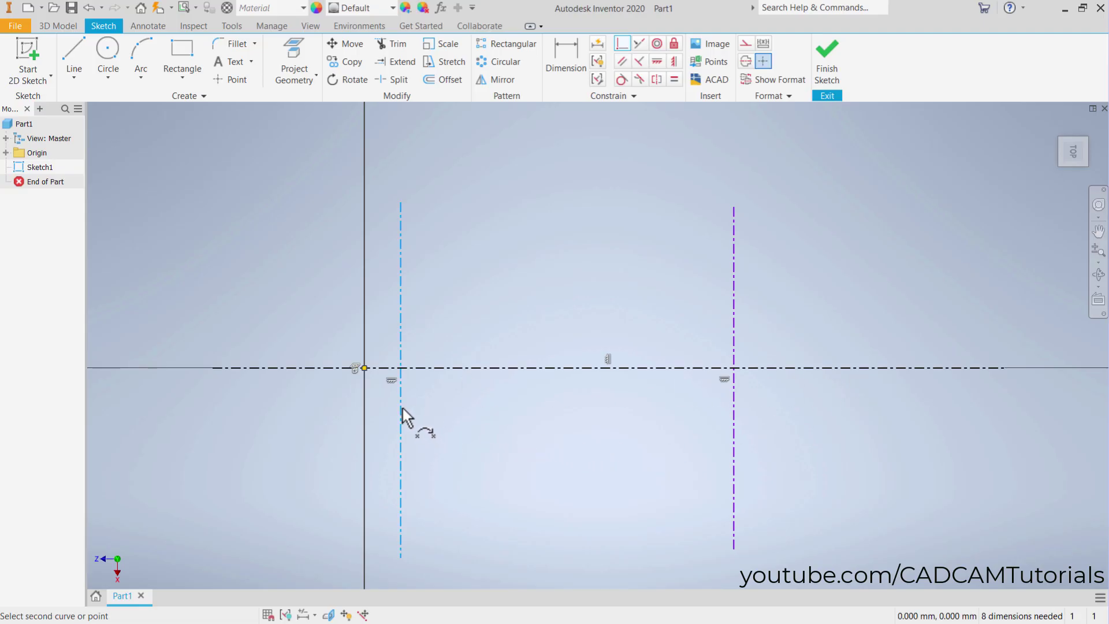
left_click(364, 368)
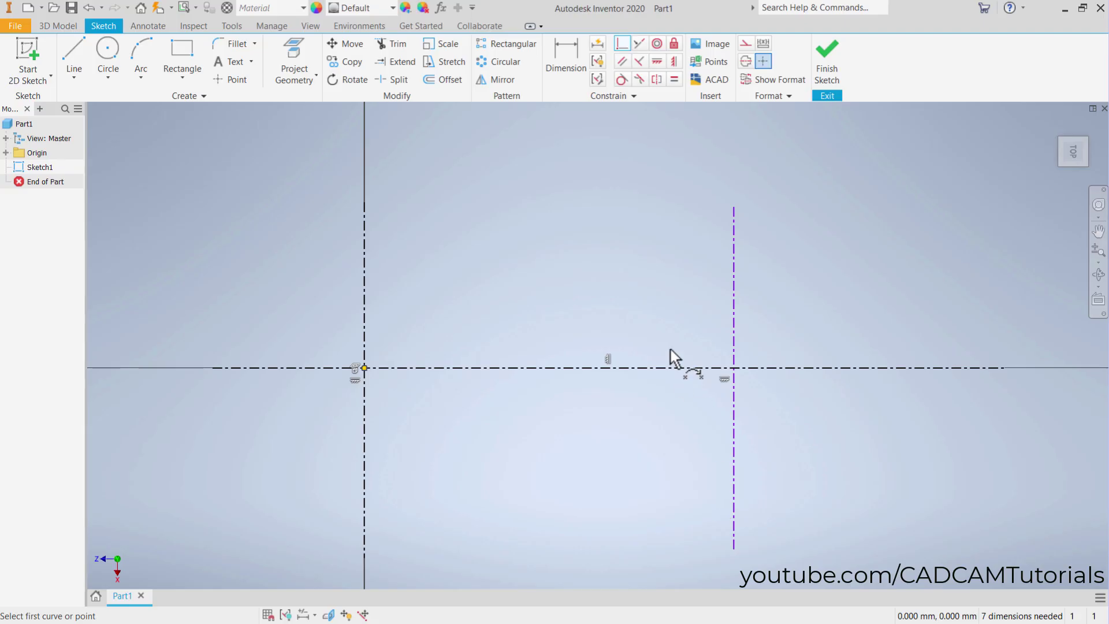
Dimension the distance between the two vertical centerlines, set it to 100 mm, and end the Dimension command.
left_click(563, 65)
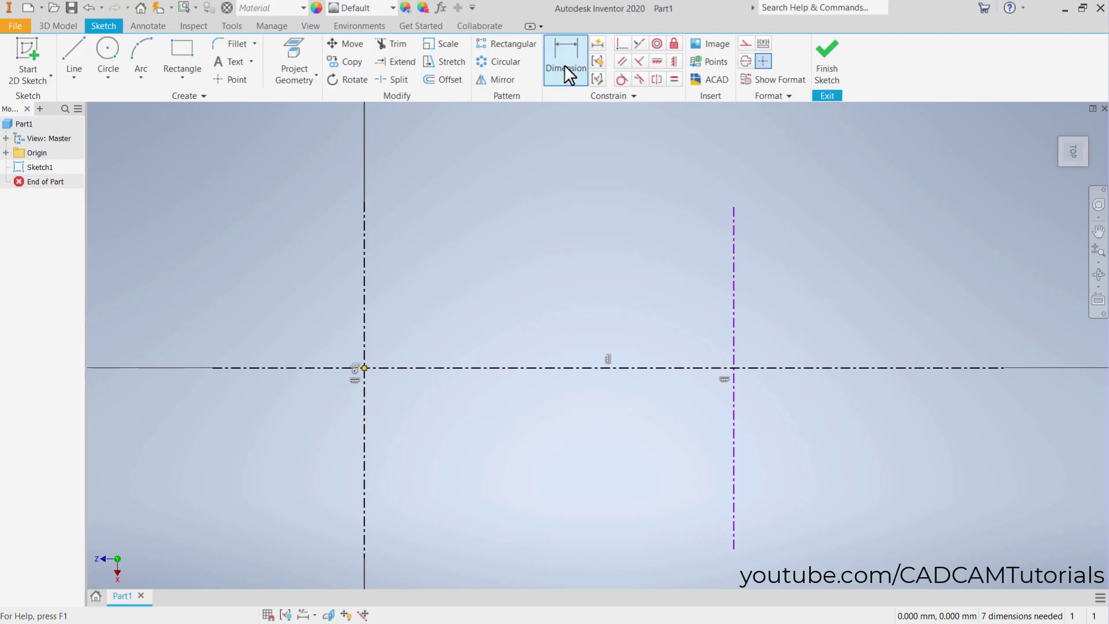
left_click(365, 466)
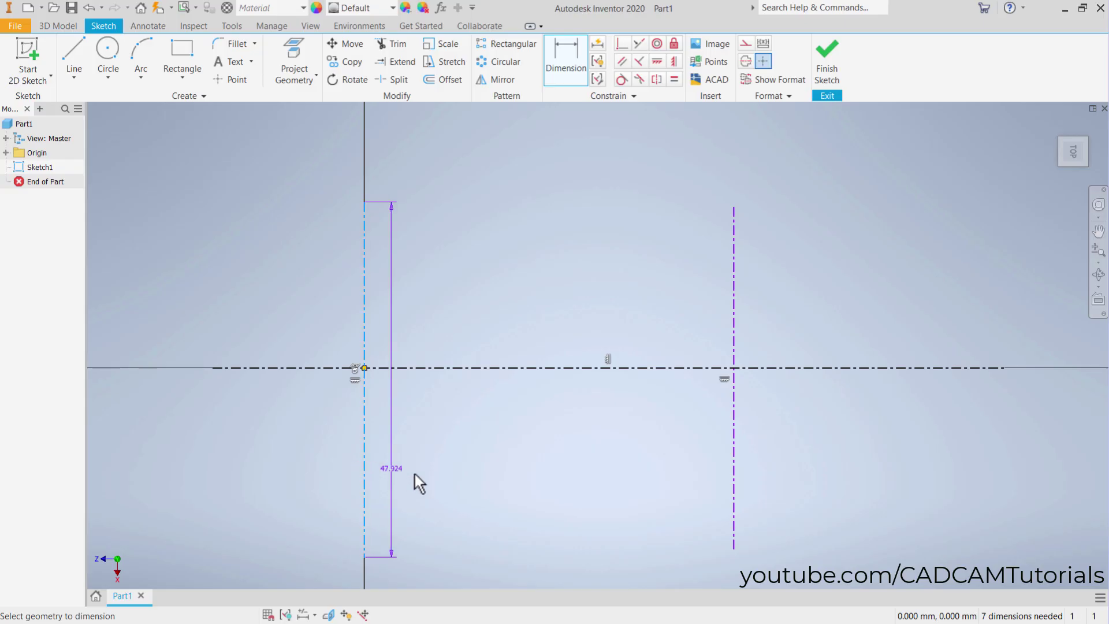
left_click(732, 475)
left_click(566, 530)
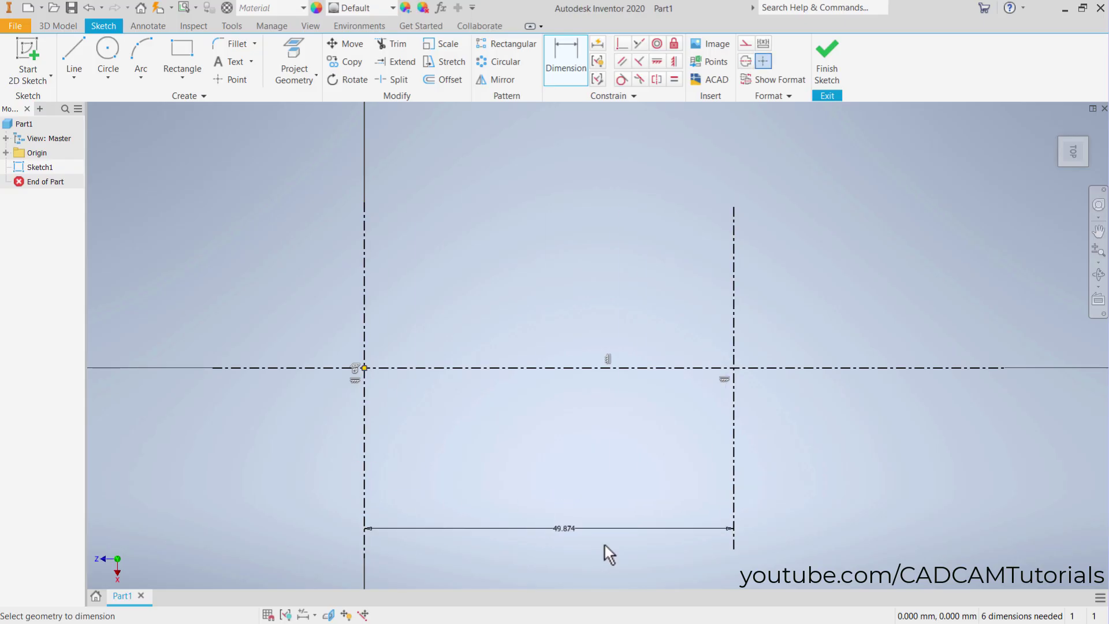
double_click(559, 528)
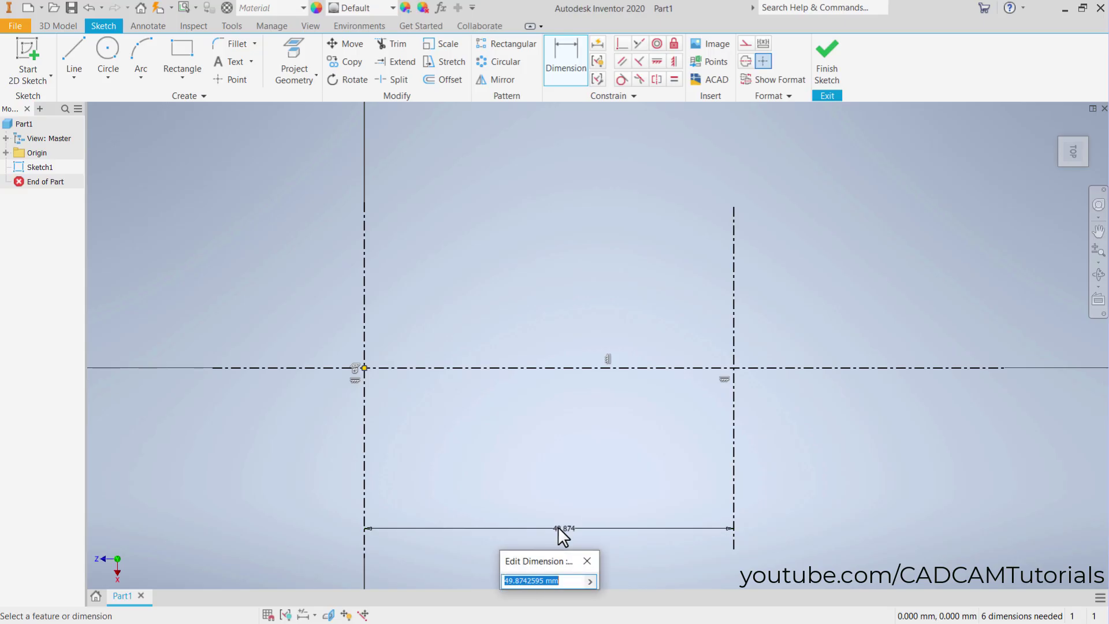
type("100")
key("Return")
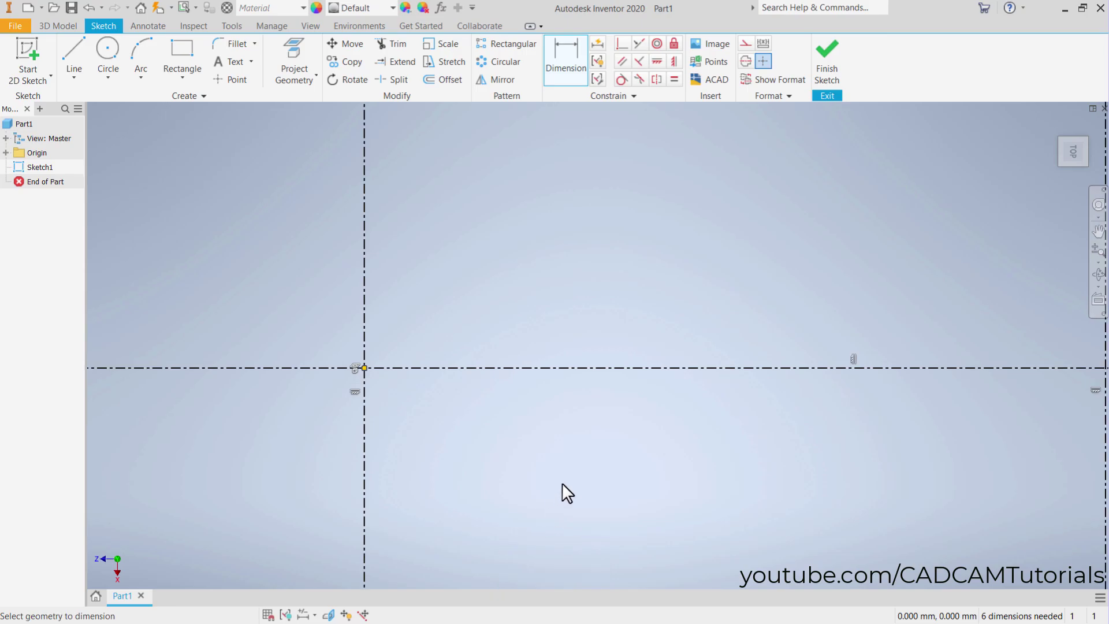
middle_click_drag(761, 444, 589, 444)
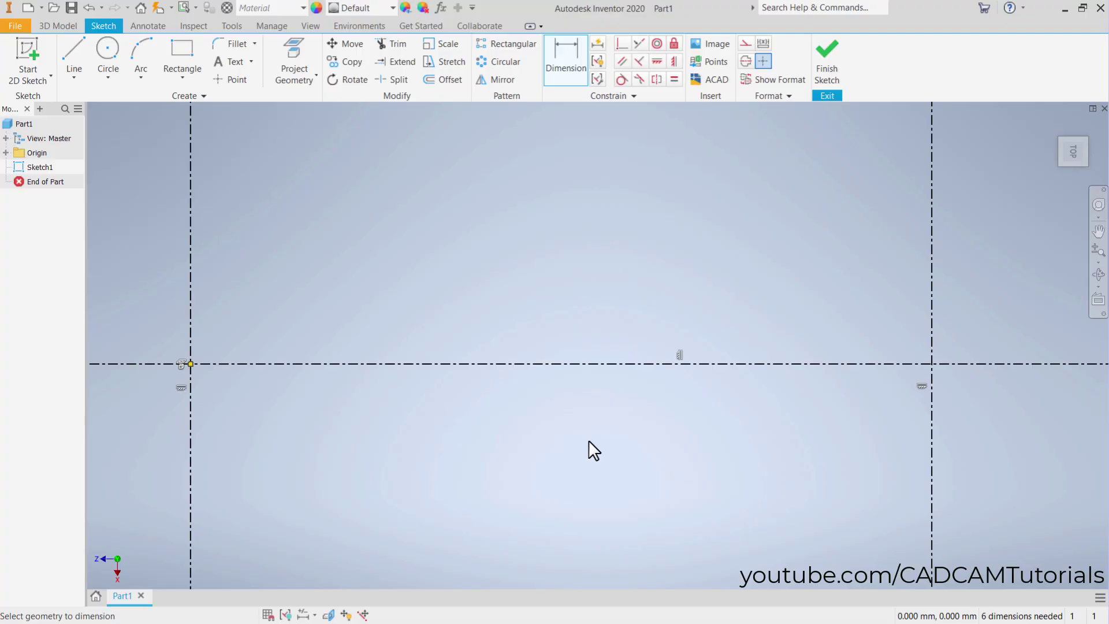
scroll(588, 440, "down", 3)
middle_click_drag(599, 487, 594, 416)
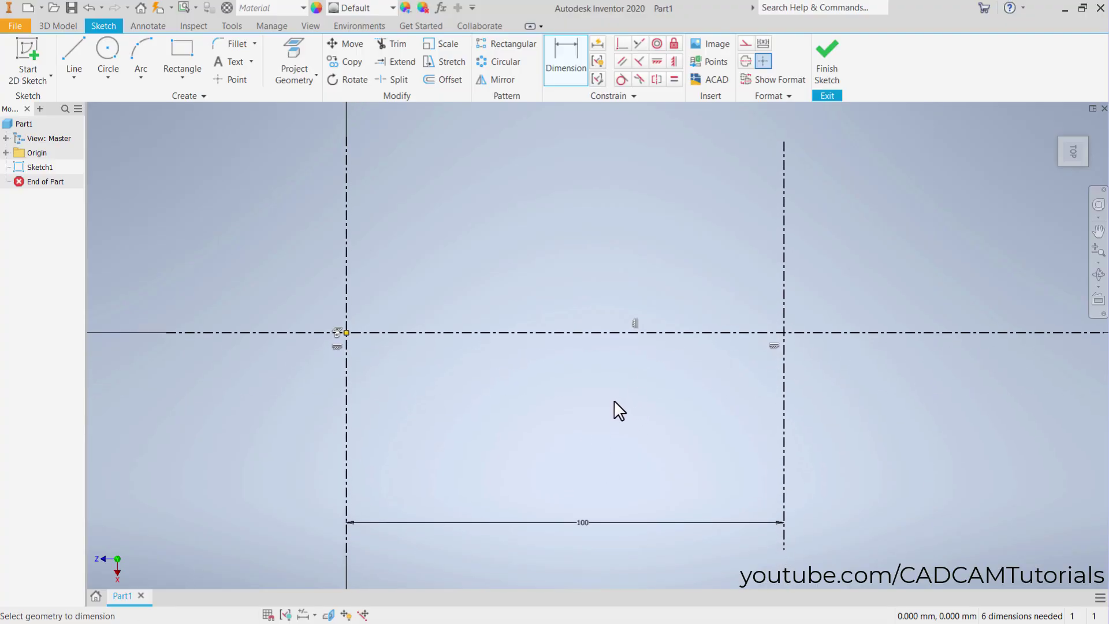
key("Escape")
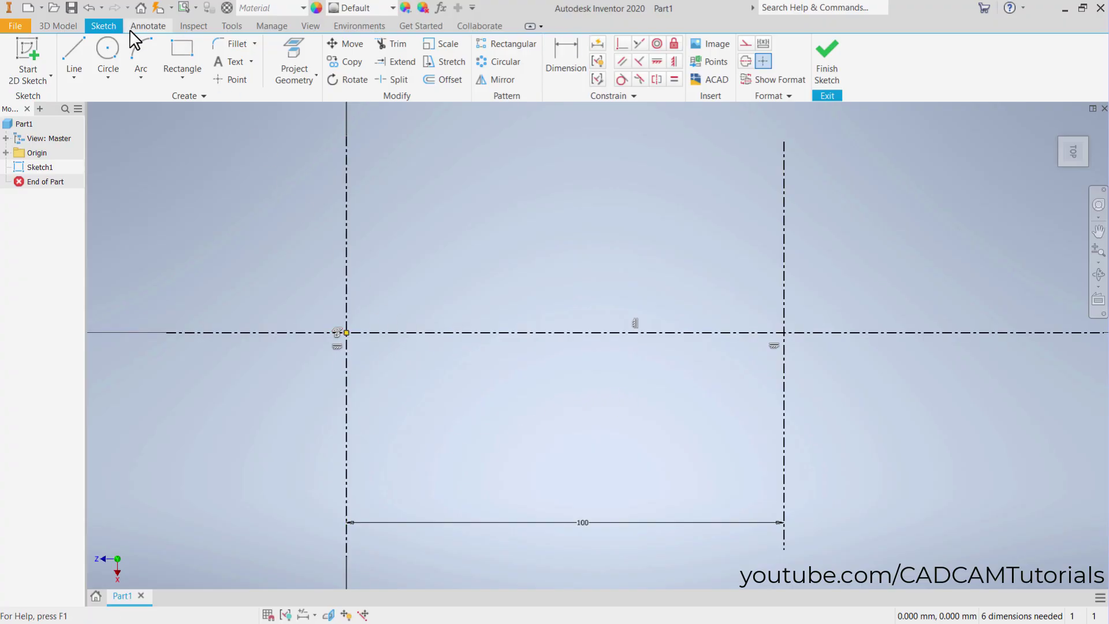
Draw a center-point circle of 50 mm diameter centered on the origin.
left_click(104, 46)
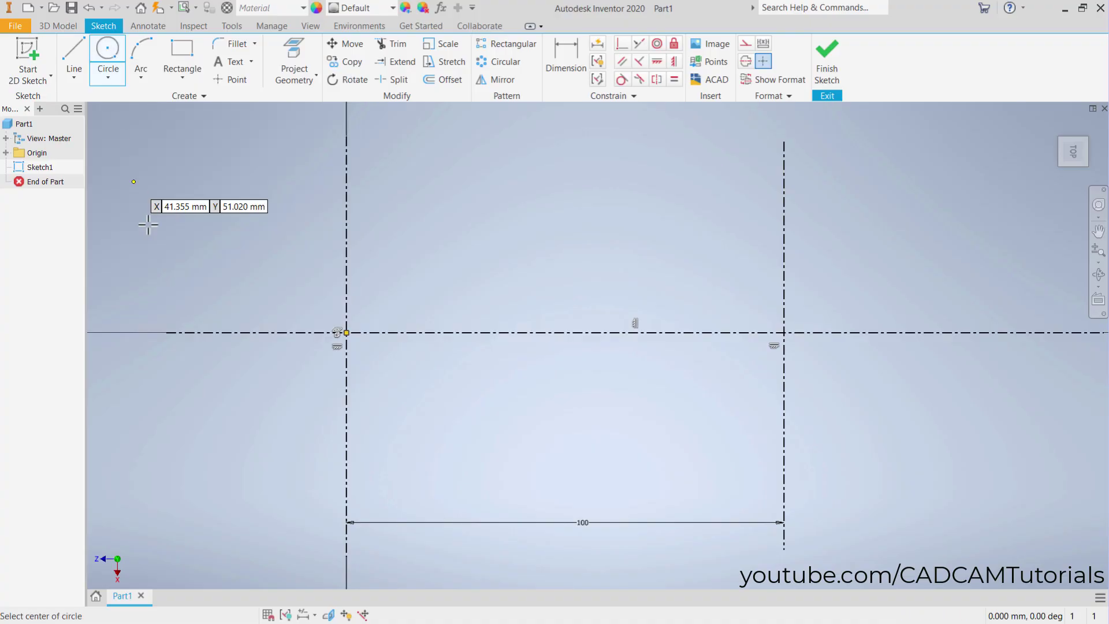
left_click(346, 332)
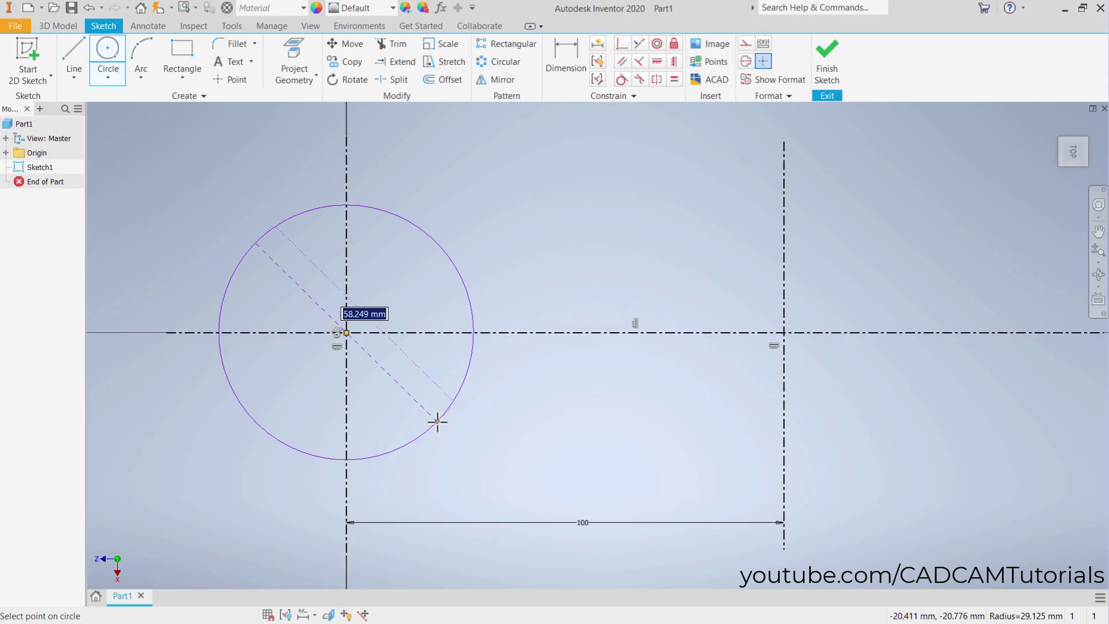
type("50")
key("Return")
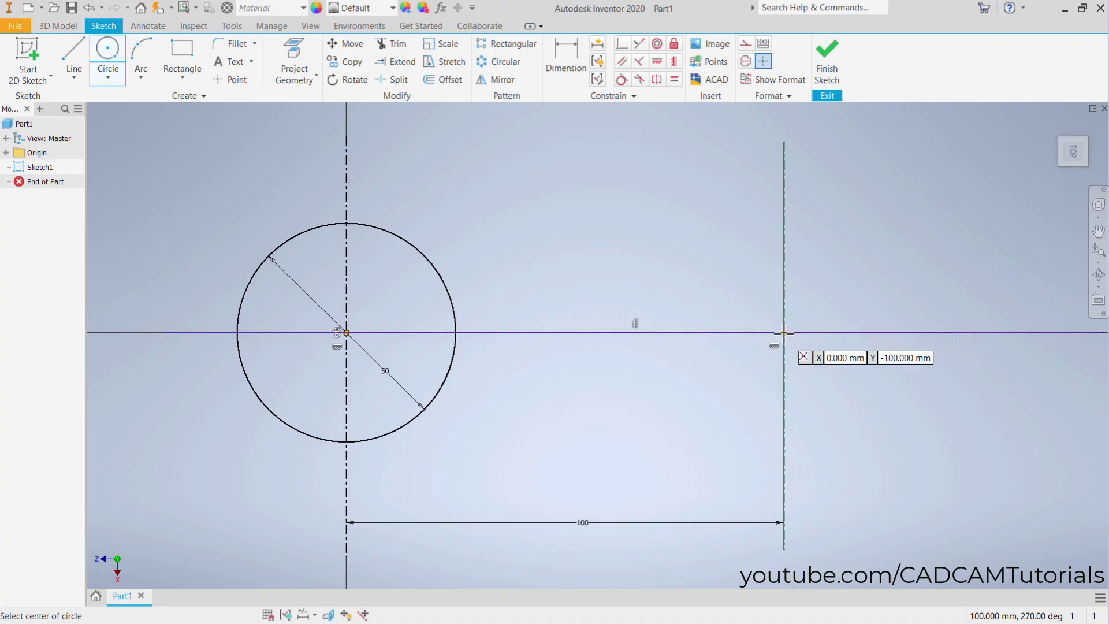
Draw a 70 mm diameter circle centered where the right vertical centerline crosses the horizontal one, and end the Circle command.
left_click(784, 333)
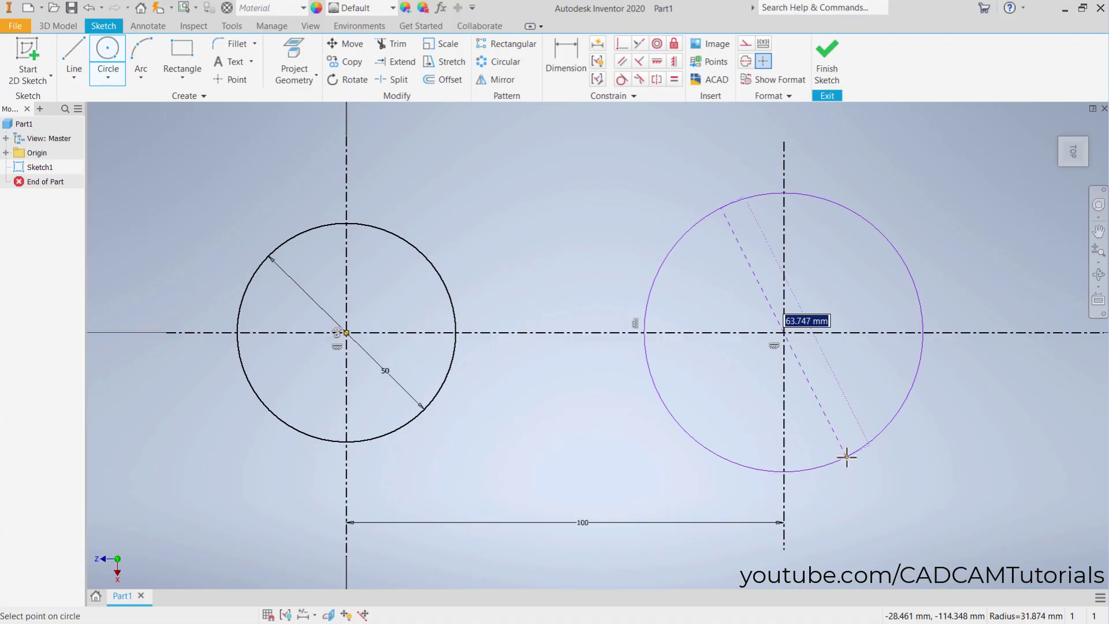
type("70")
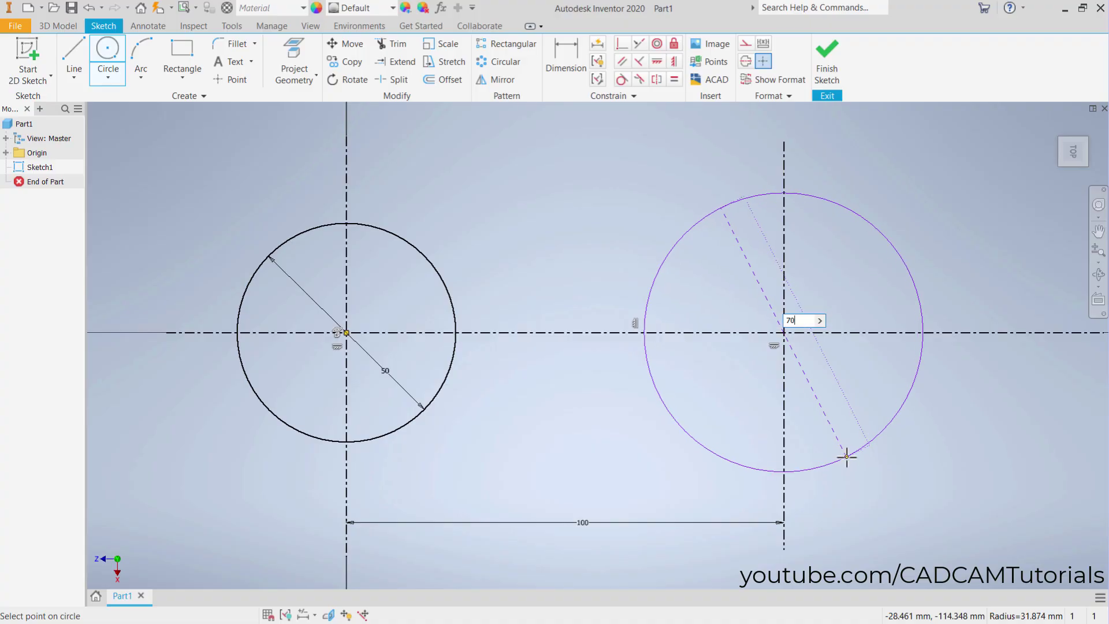
key("Return")
right_click(553, 381)
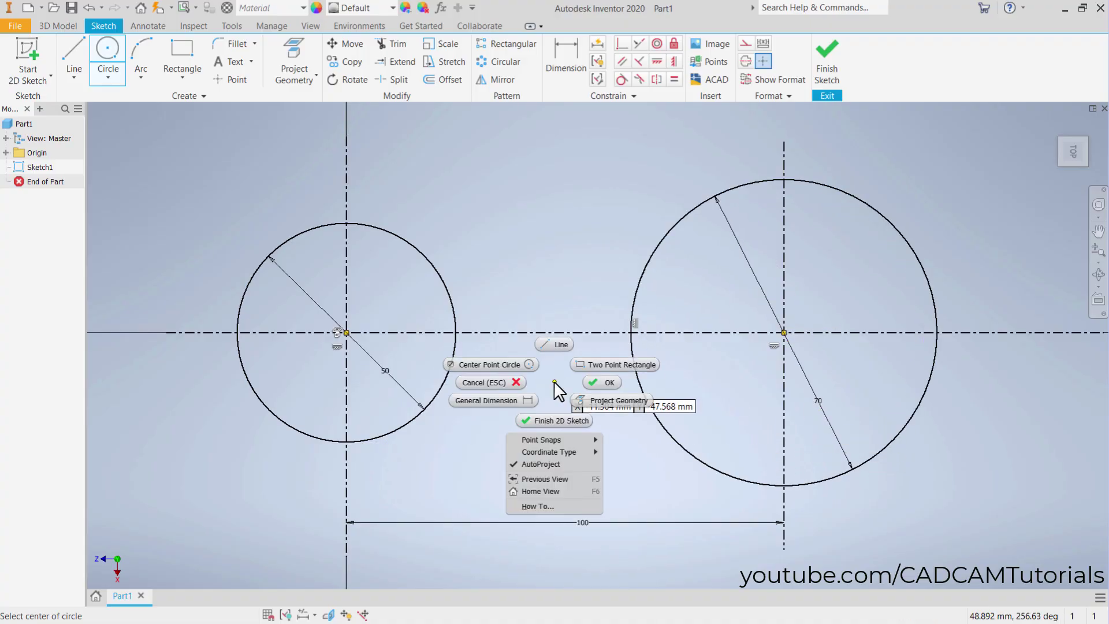
left_click(503, 385)
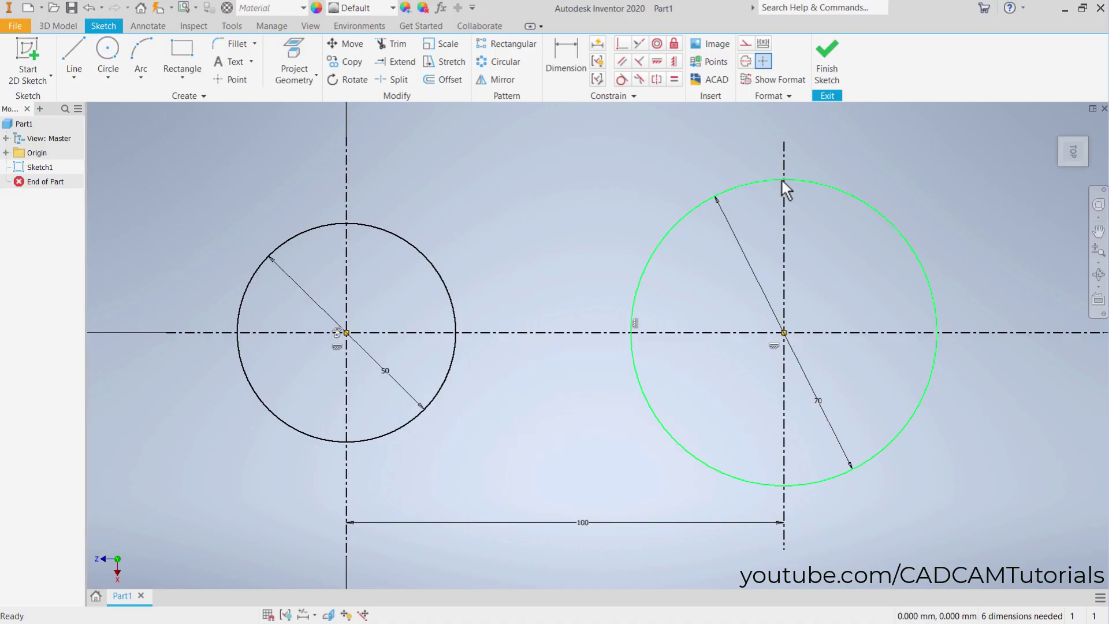
Draw a line about 107 mm long from the upper-left edge of the 50 mm circle, ending tangent near the top of the 70 mm circle.
left_click(78, 50)
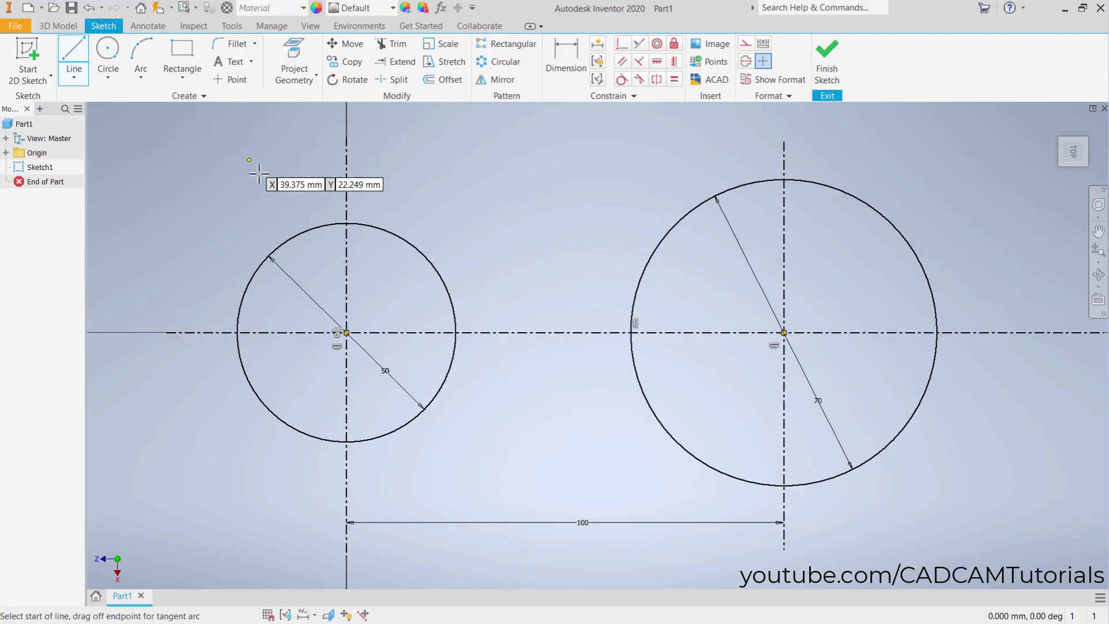
left_click(303, 232)
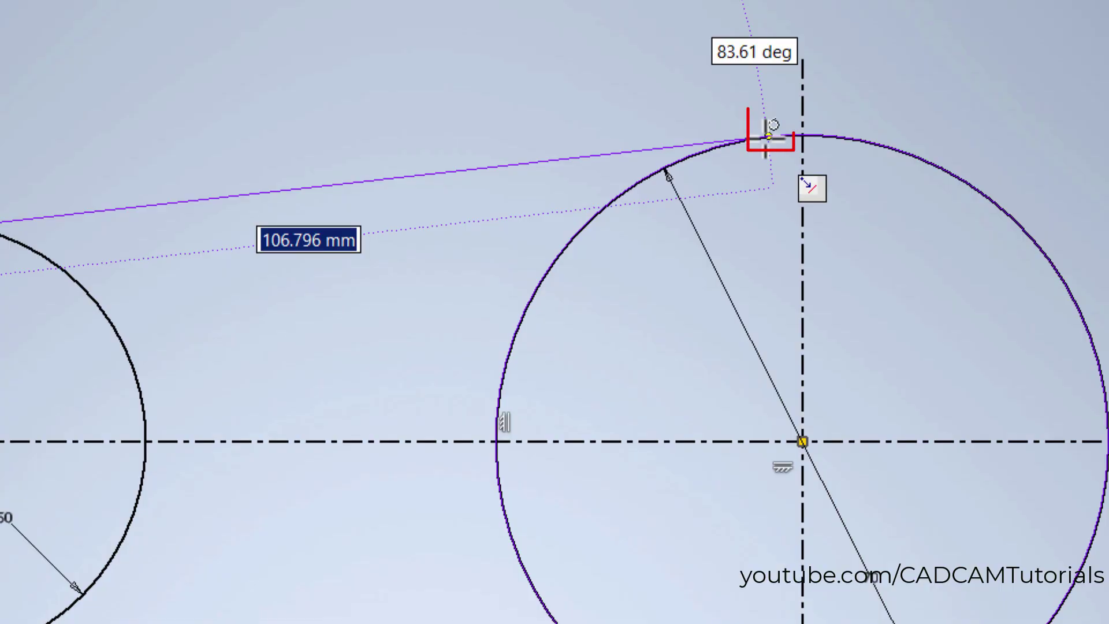
left_click(768, 135)
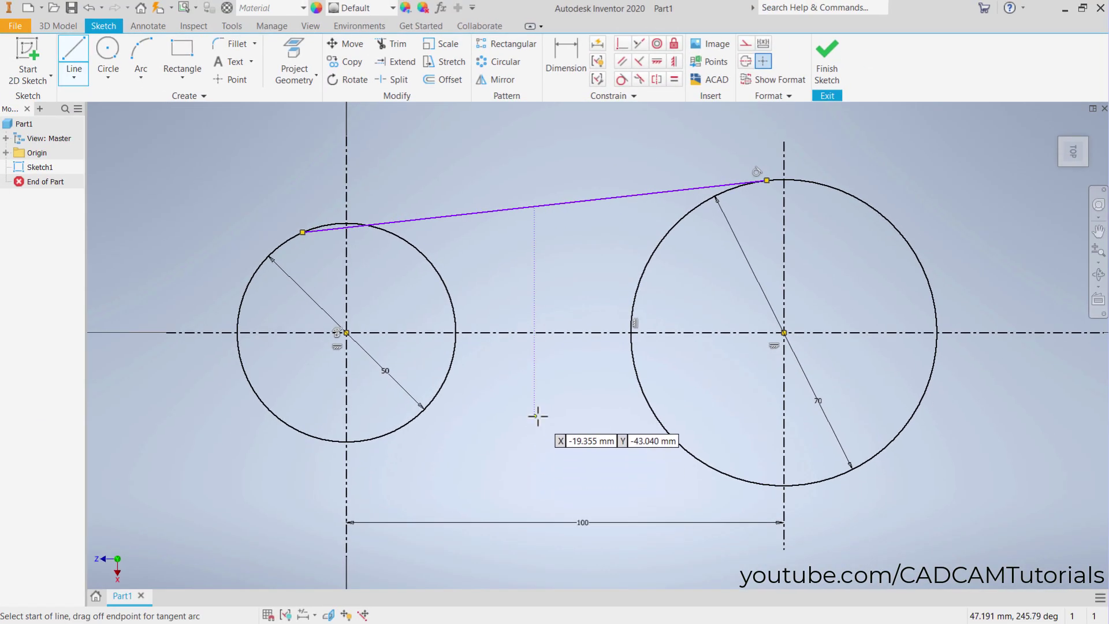
right_click(537, 382)
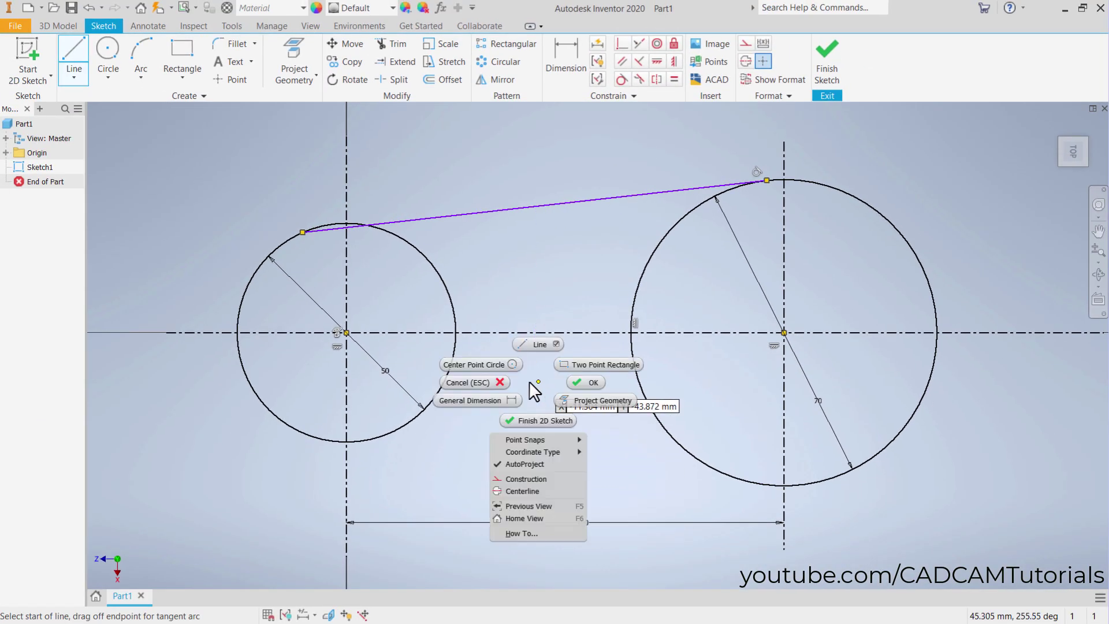
left_click(491, 381)
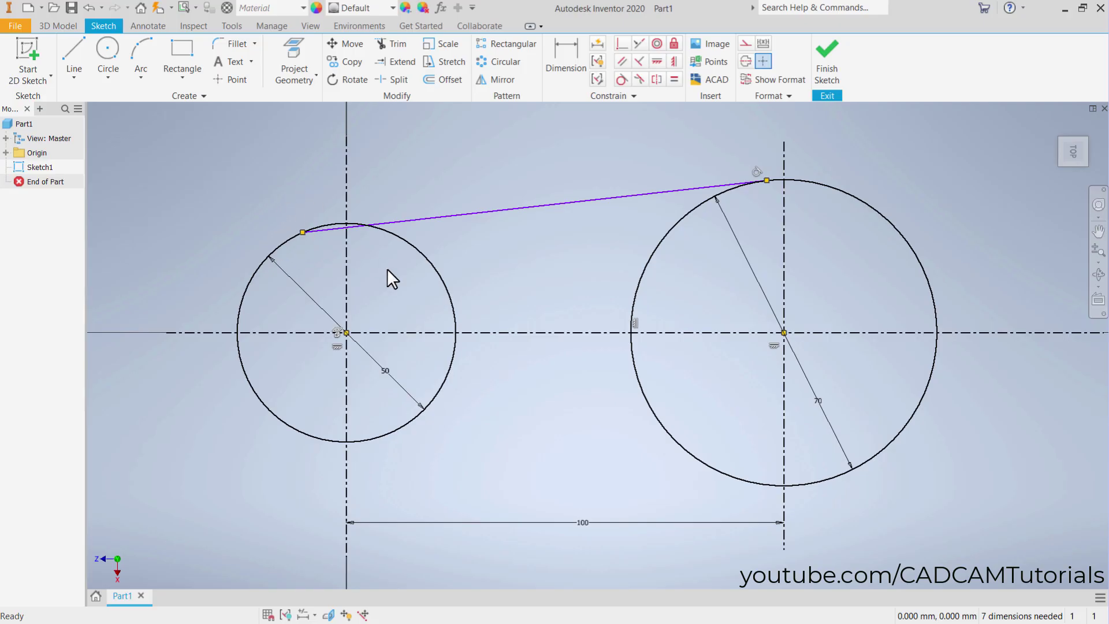
Apply a tangent constraint between the 50 mm circle and the upper line, and end the Tangent command.
left_click(621, 79)
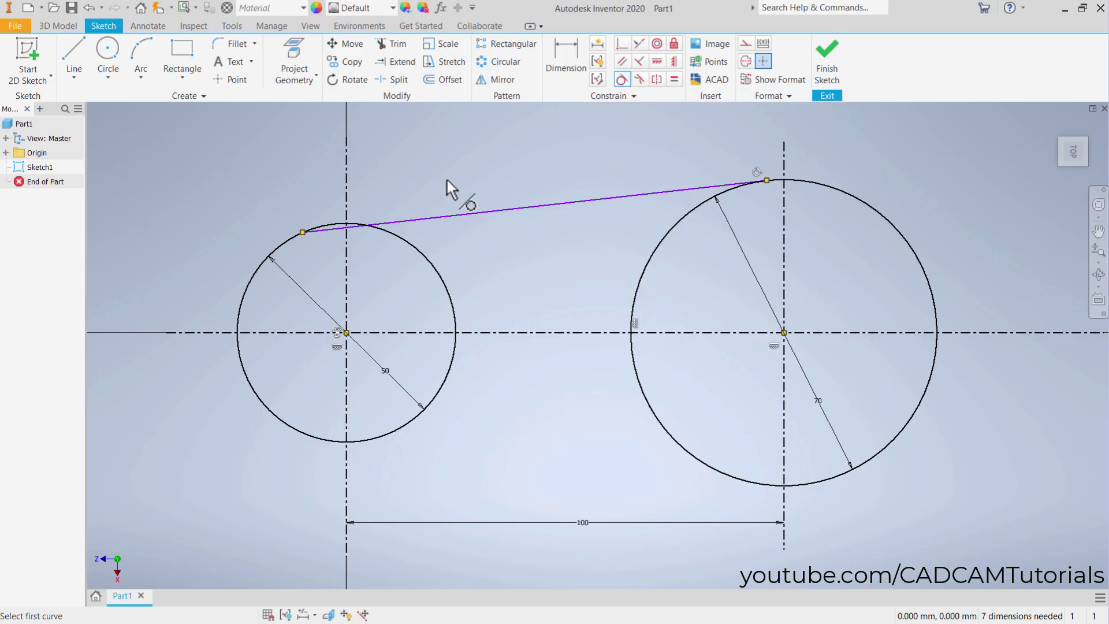
left_click(274, 253)
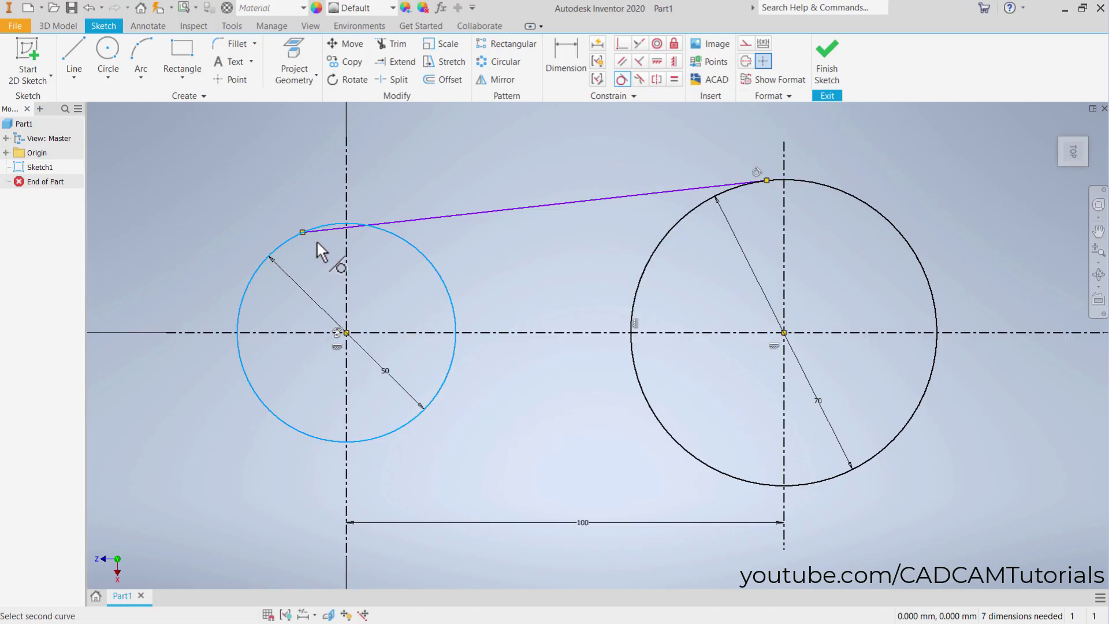
left_click(396, 223)
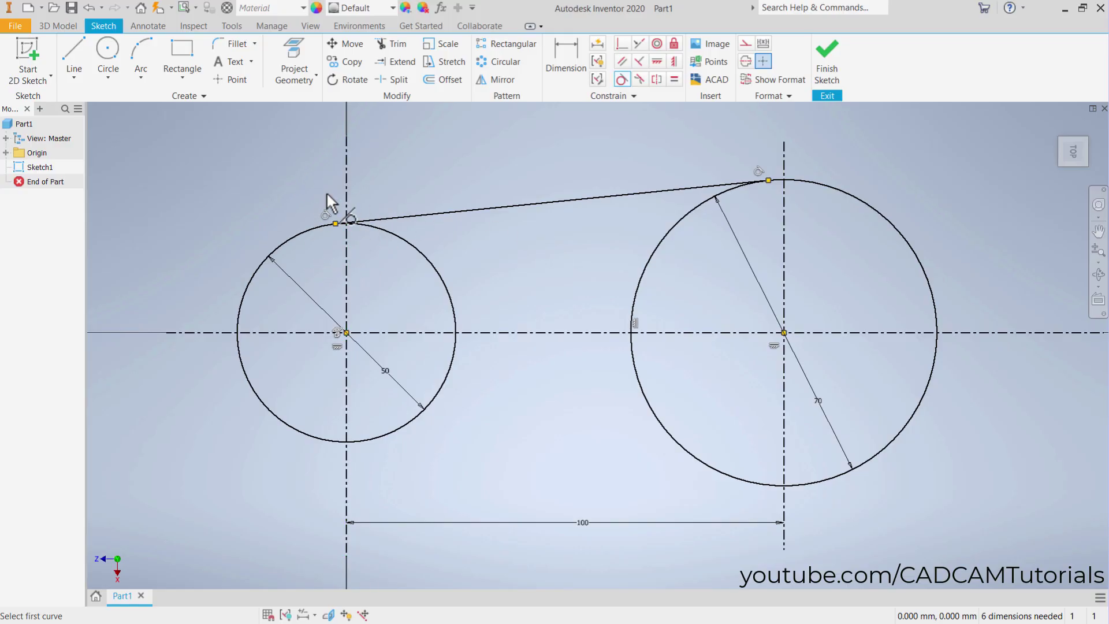
key("Escape")
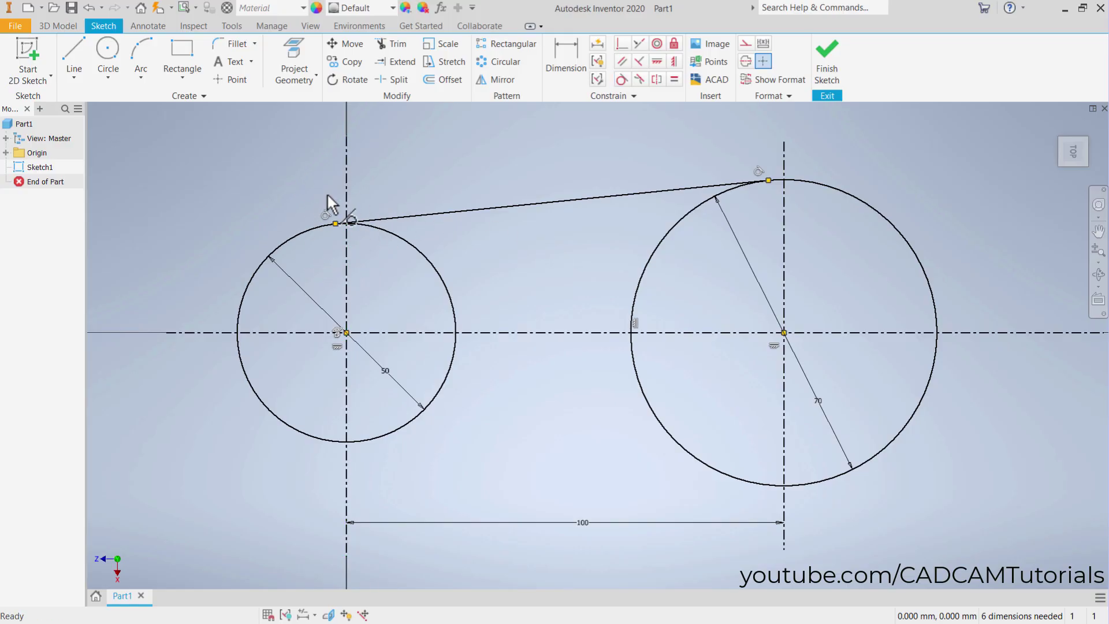
Draw a sloping line below both circles, extending past both vertical centerlines, and end the Line command.
left_click(77, 68)
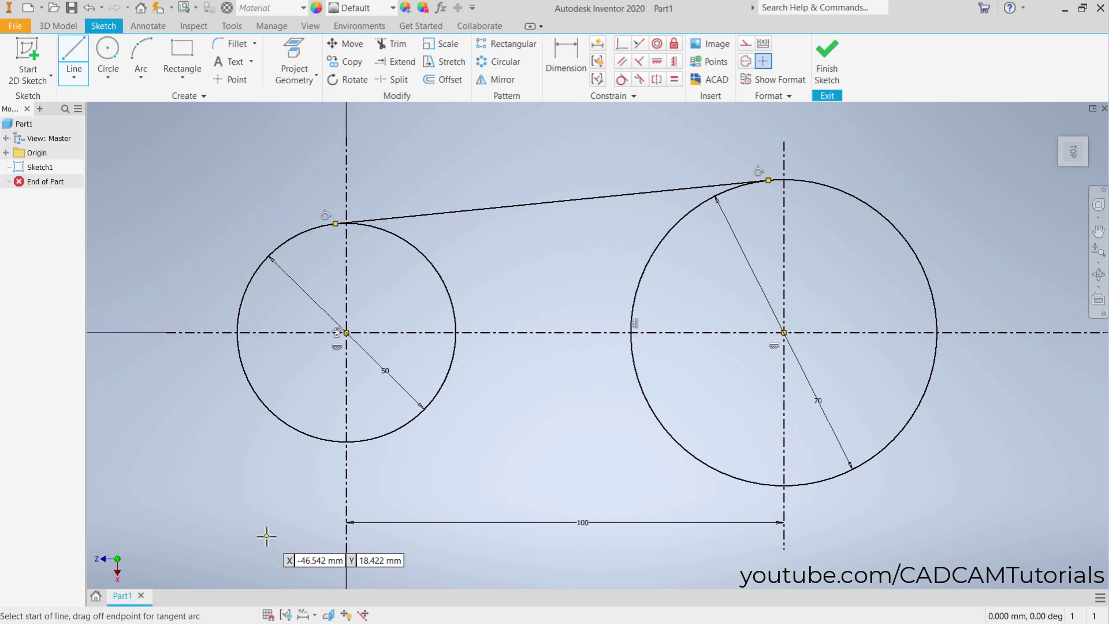
left_click(252, 450)
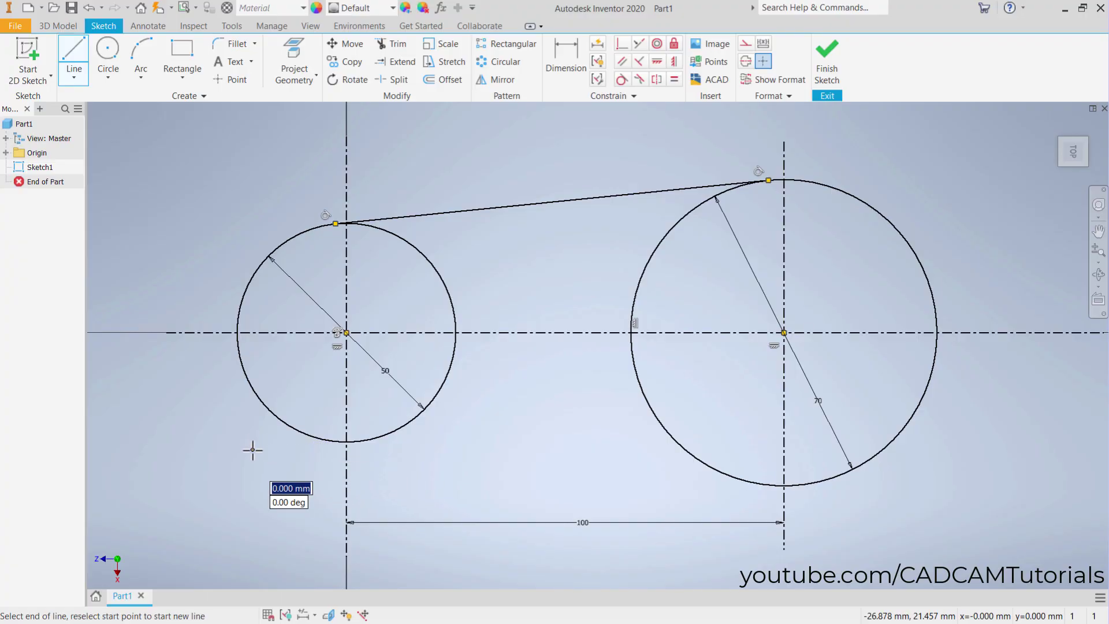
left_click(850, 518)
right_click(930, 492)
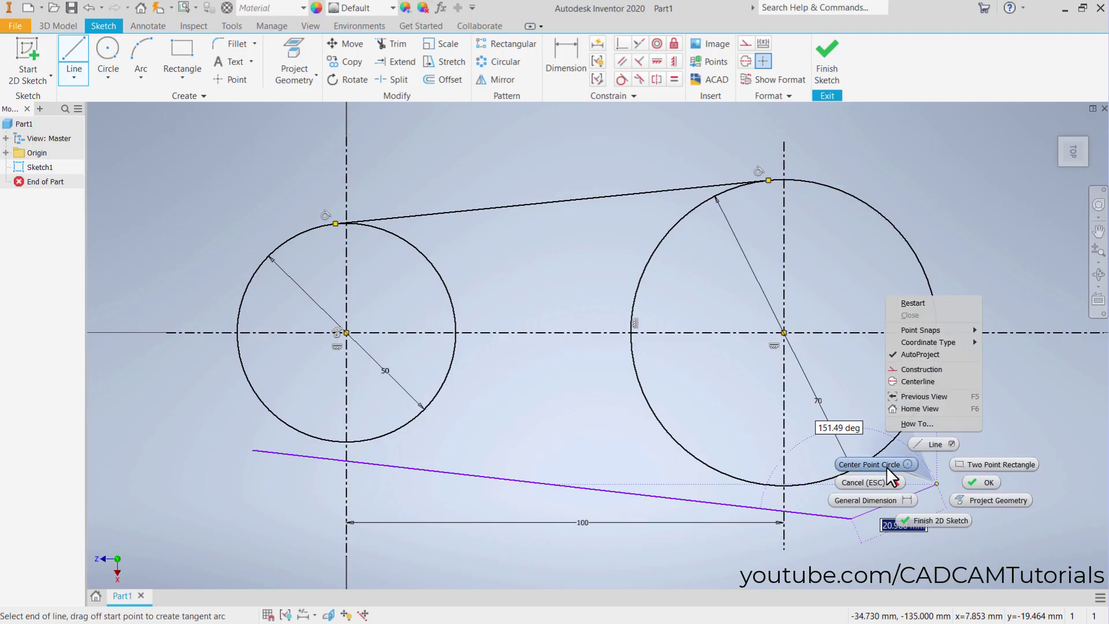
left_click(857, 480)
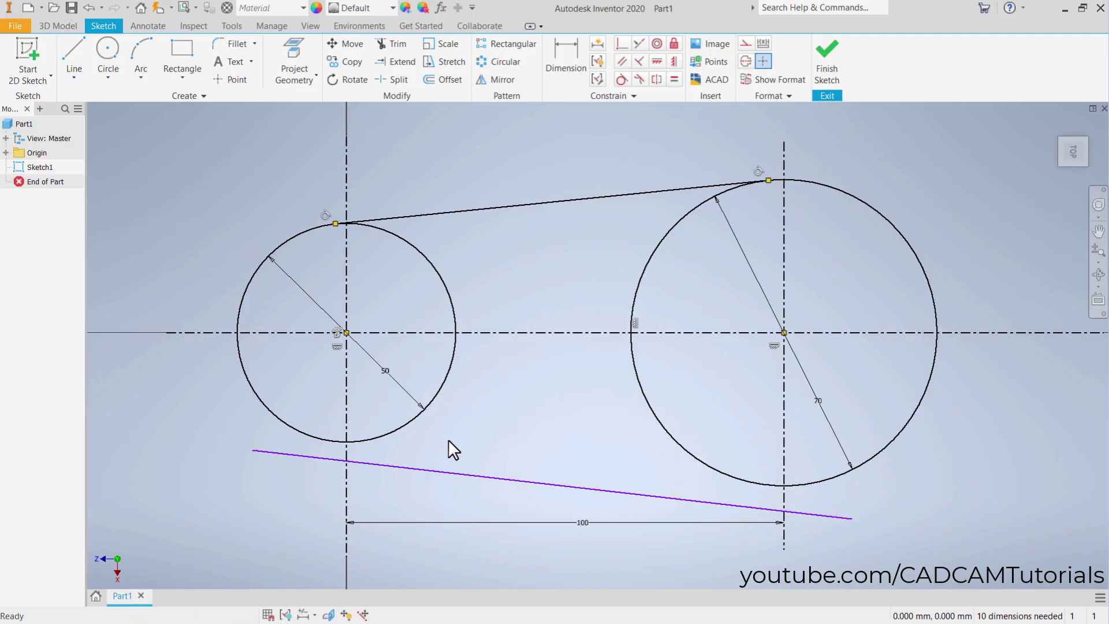
Apply tangent constraints between the lower line and both the 50 mm and 70 mm circles.
left_click(624, 78)
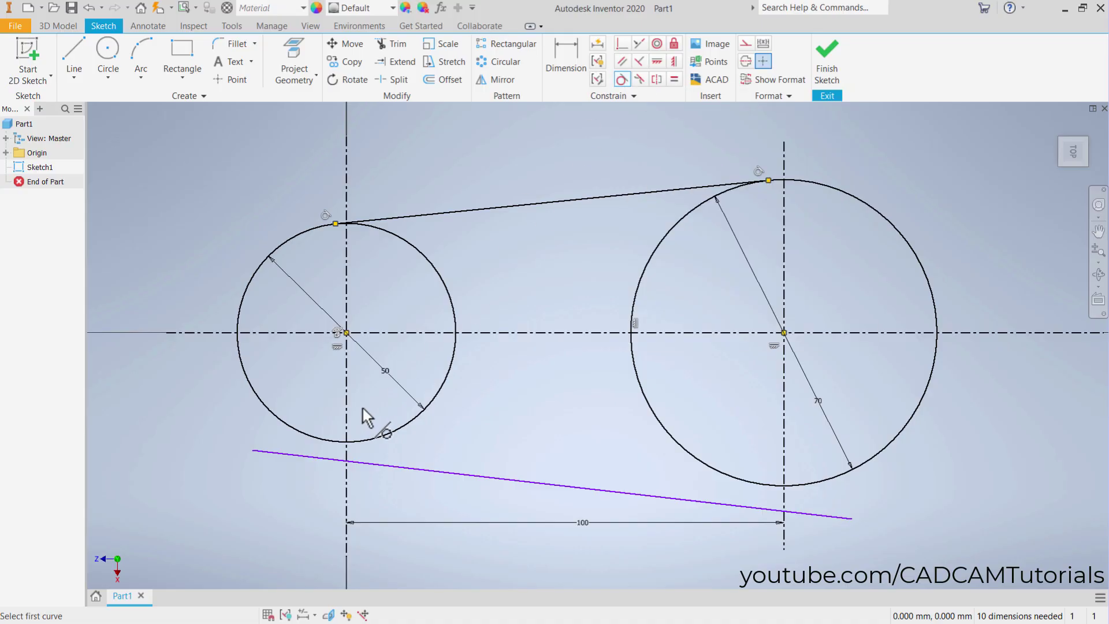
left_click(304, 455)
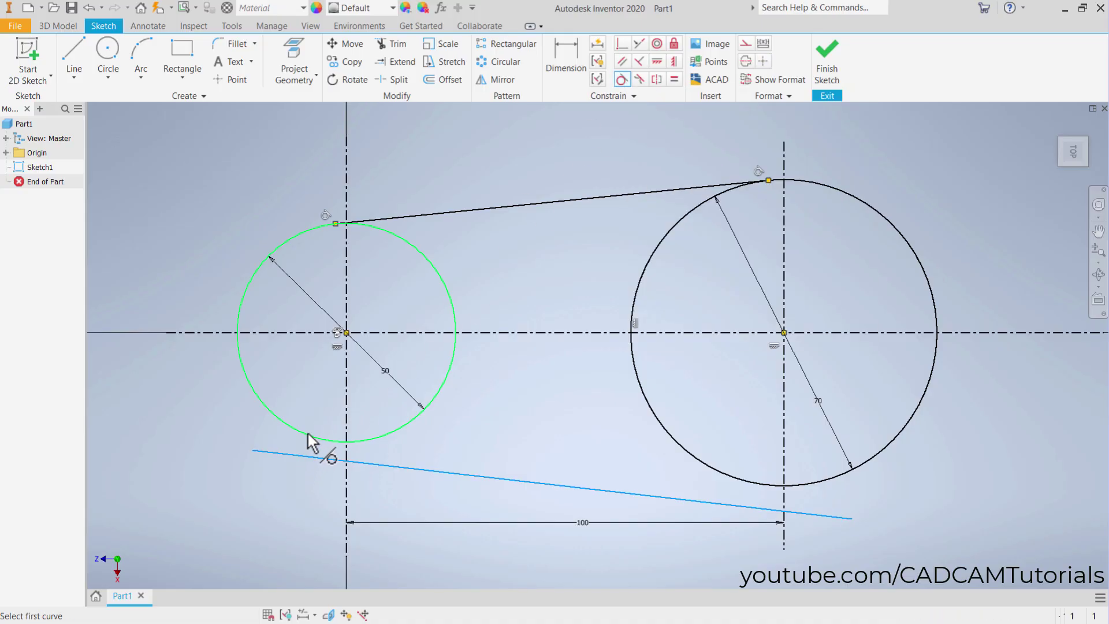
left_click(308, 434)
left_click(808, 496)
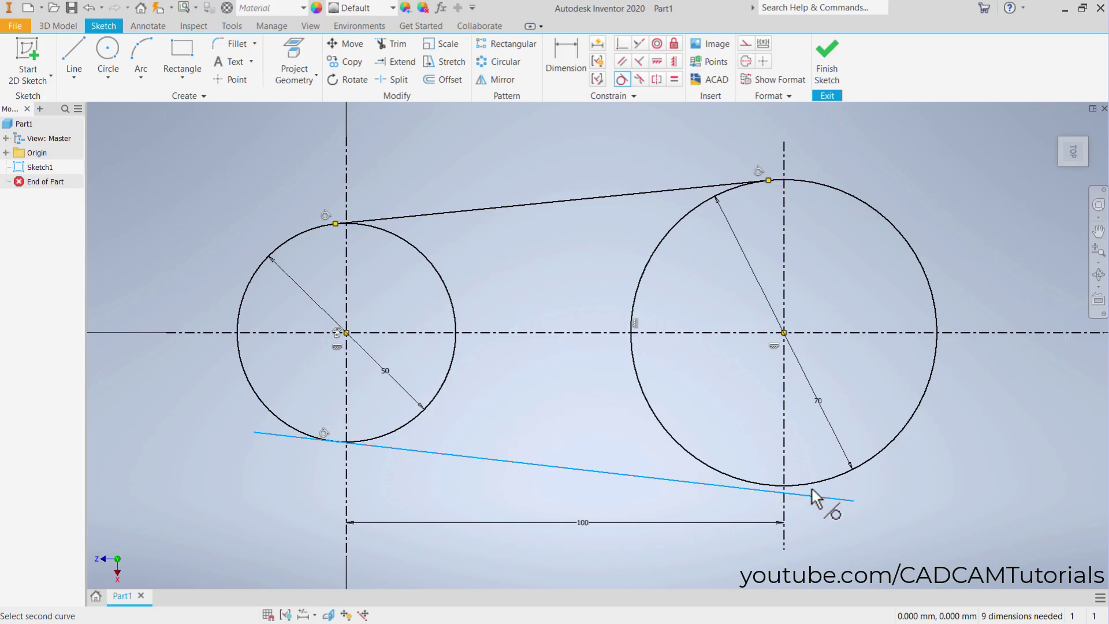
left_click(813, 484)
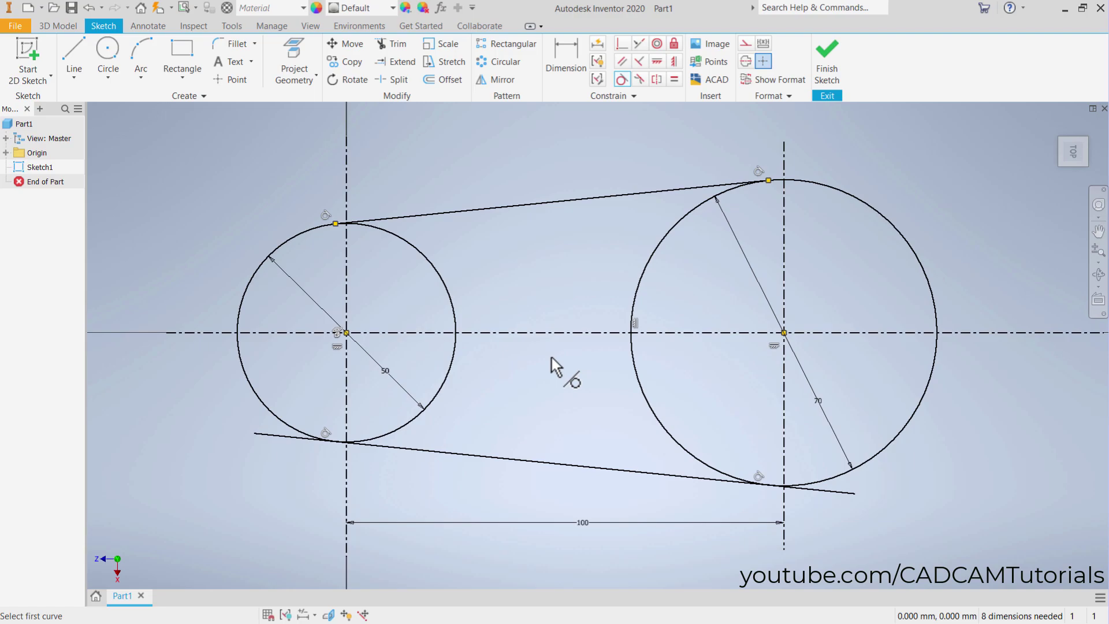
key("Escape")
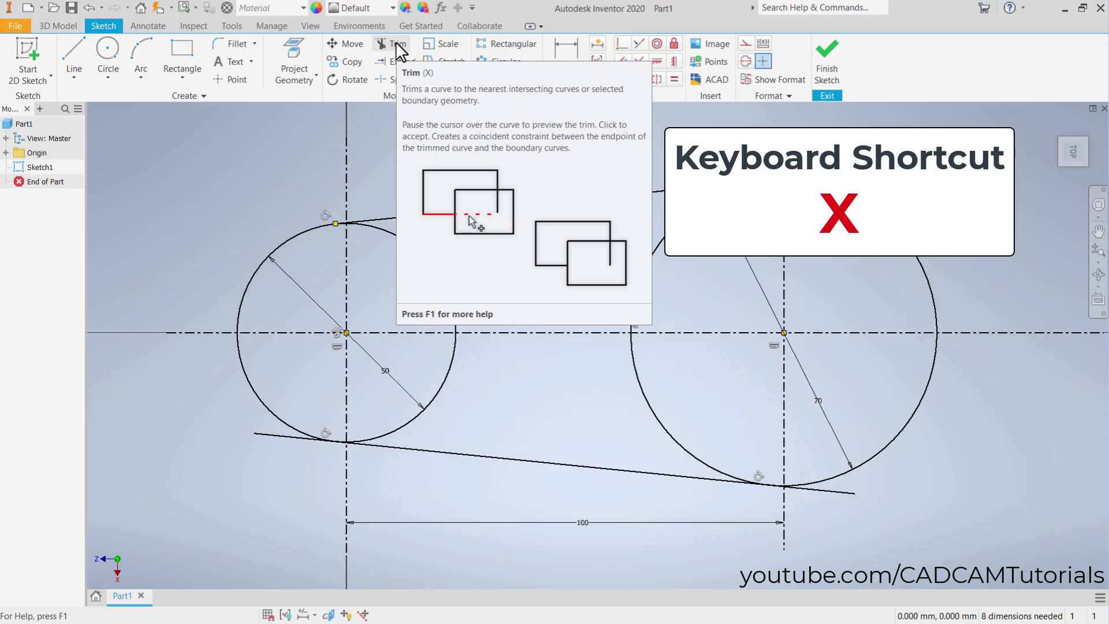
Trim the lower line's overhanging ends beyond the 50 mm circle's tangent point and beyond the right vertical centerline.
key("x")
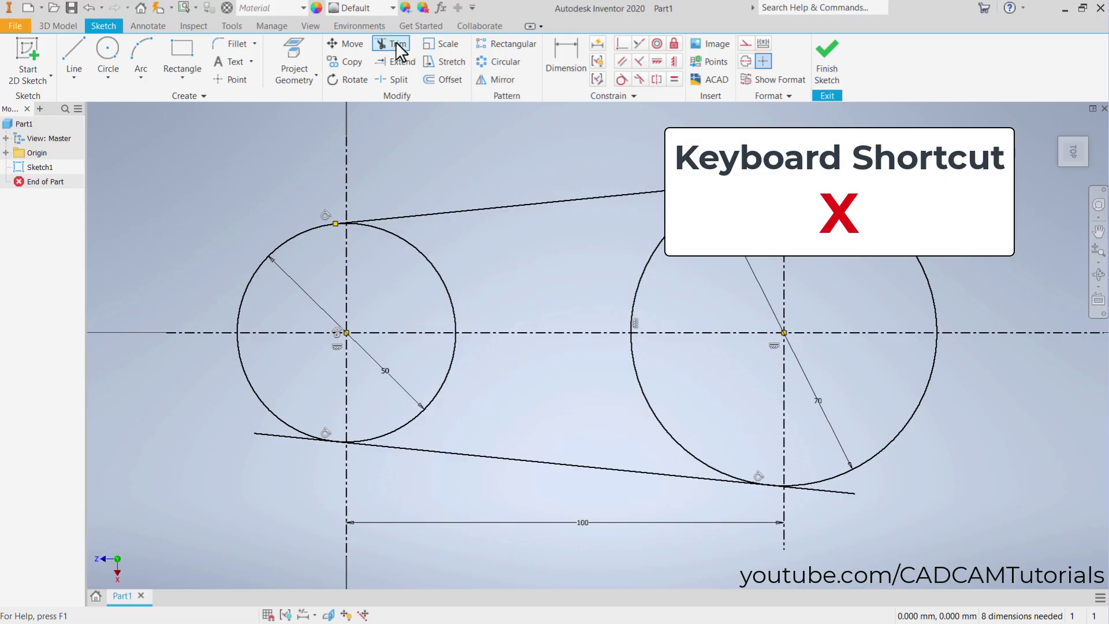
left_click(292, 439)
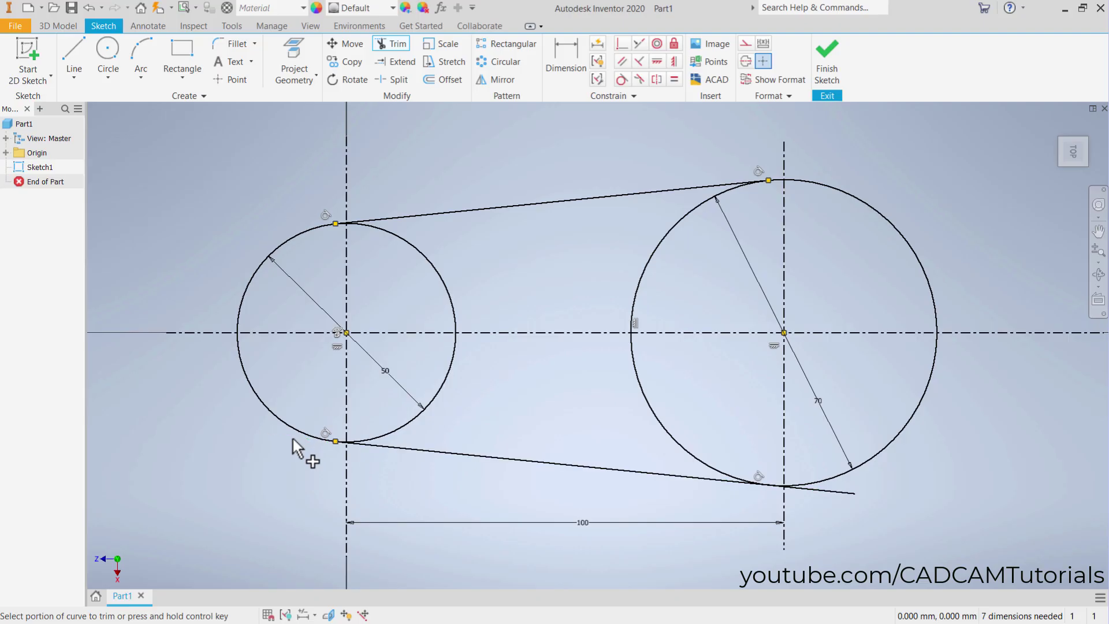
left_click(829, 493)
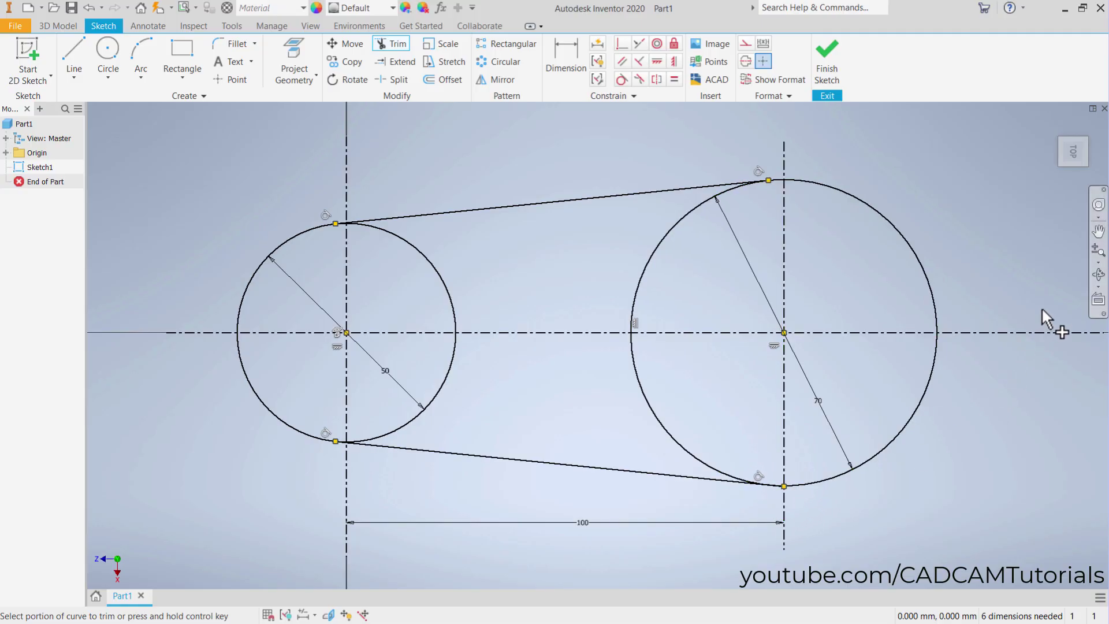
Trim the short leftover of the lower line between its tangent point on the 70 mm circle and the right vertical centerline.
left_click(1098, 262)
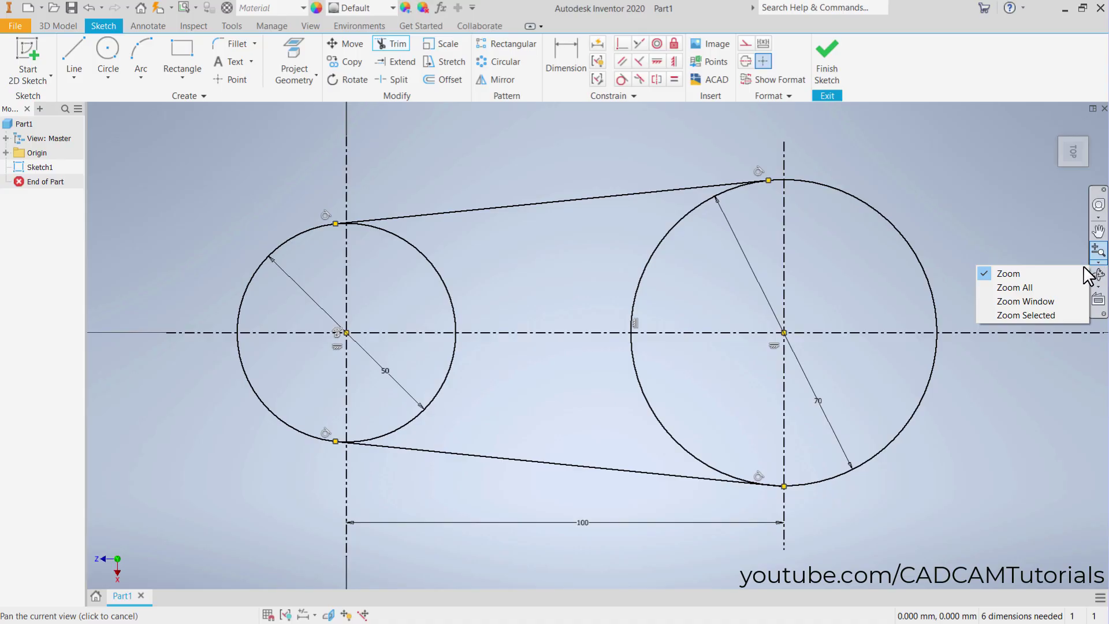
left_click(1034, 301)
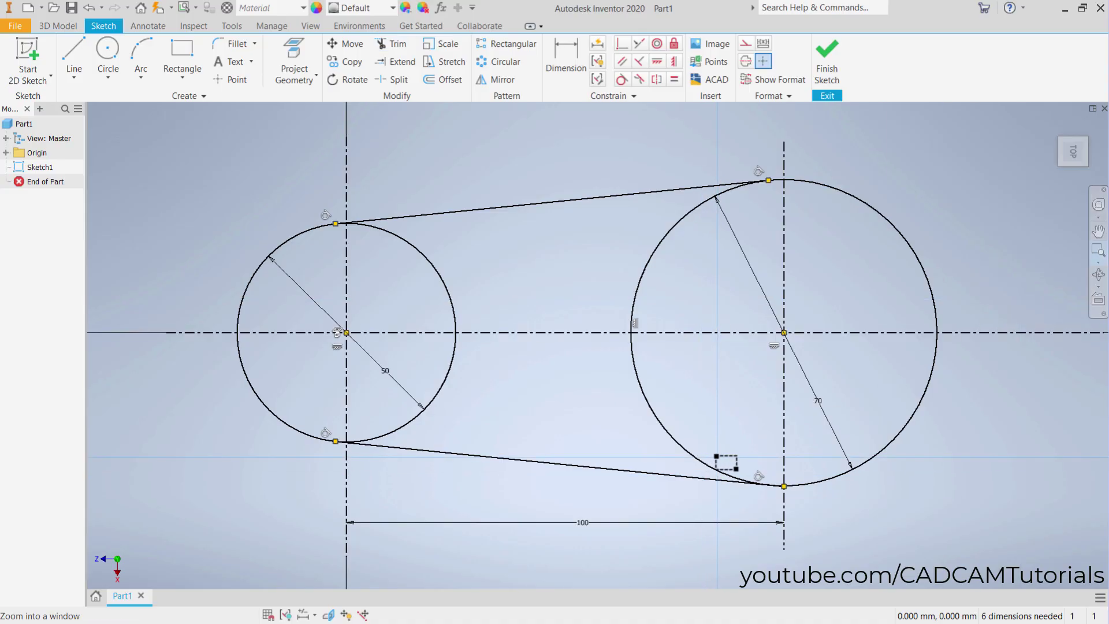
left_click_drag(717, 457, 792, 504)
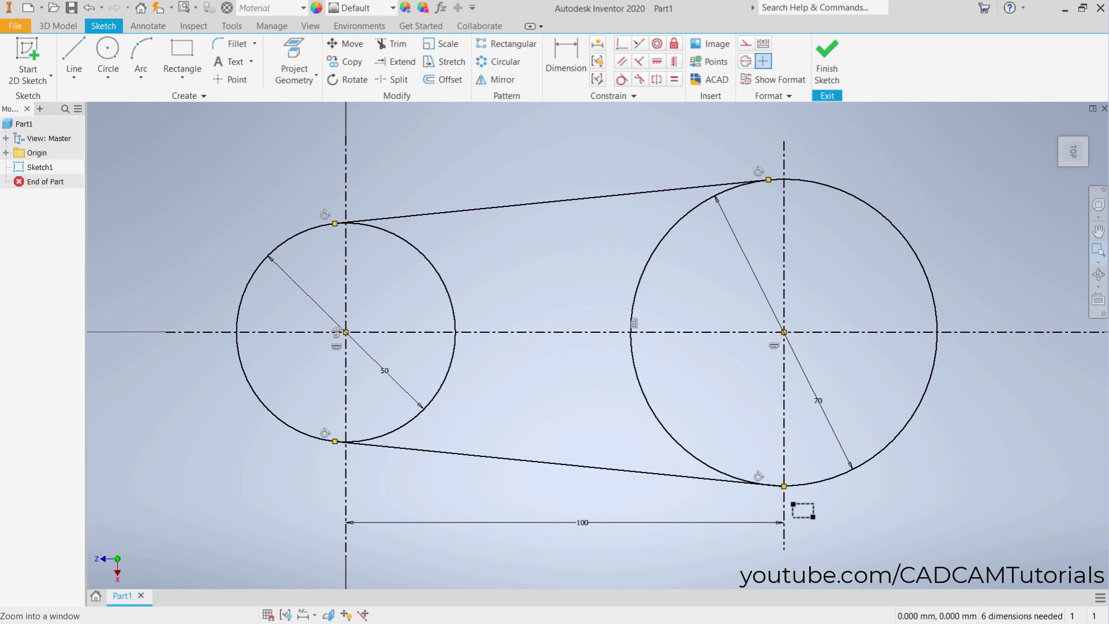
key("x")
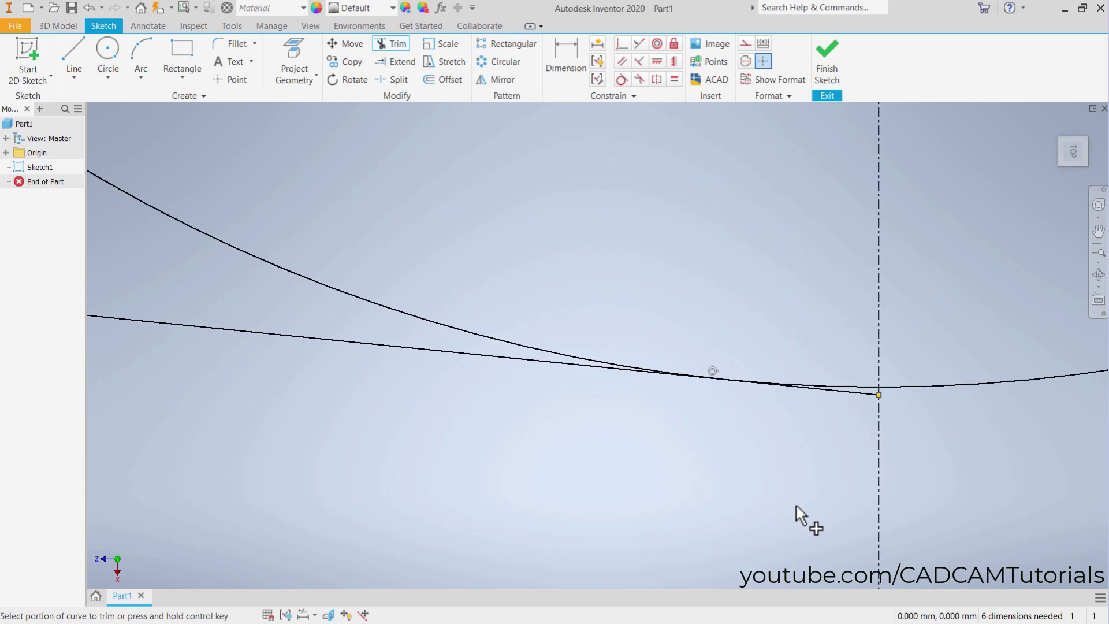
left_click(859, 392)
key("Home")
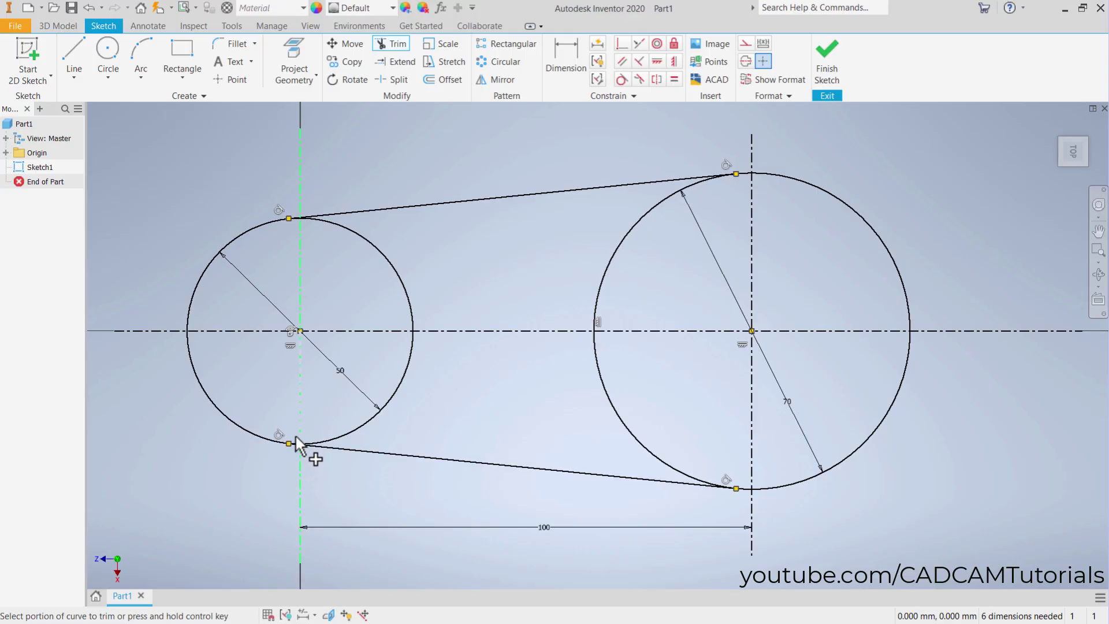
Trim the lower inner arc of the 50 mm circle from the horizontal centerline back to the lower line's tangent point.
scroll(296, 448, "up", 3)
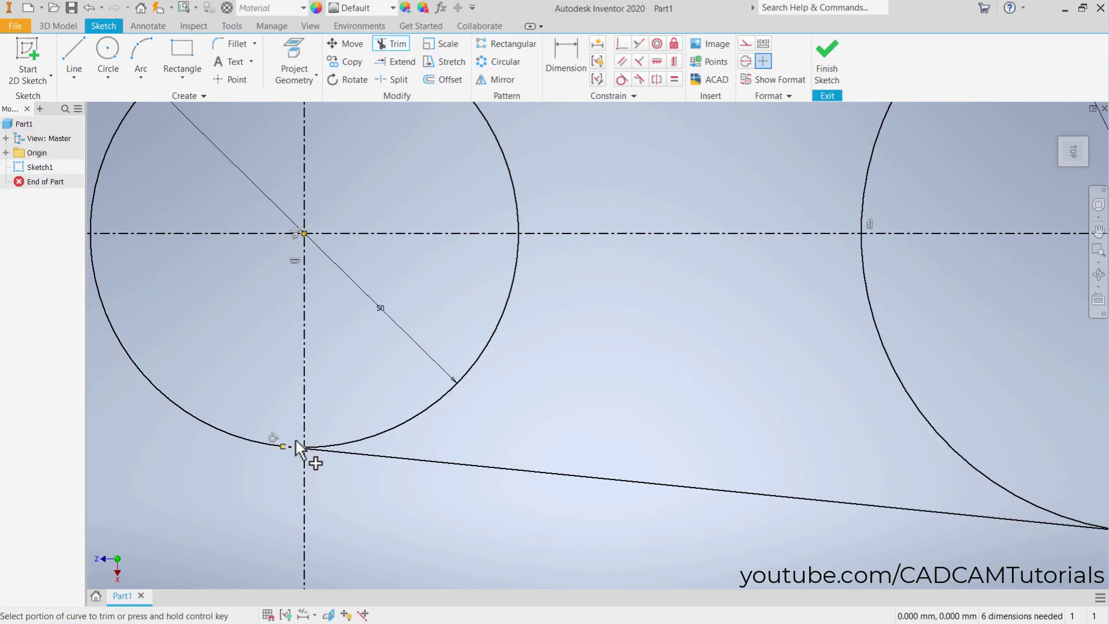
scroll(296, 448, "up", 3)
scroll(295, 444, "up", 2)
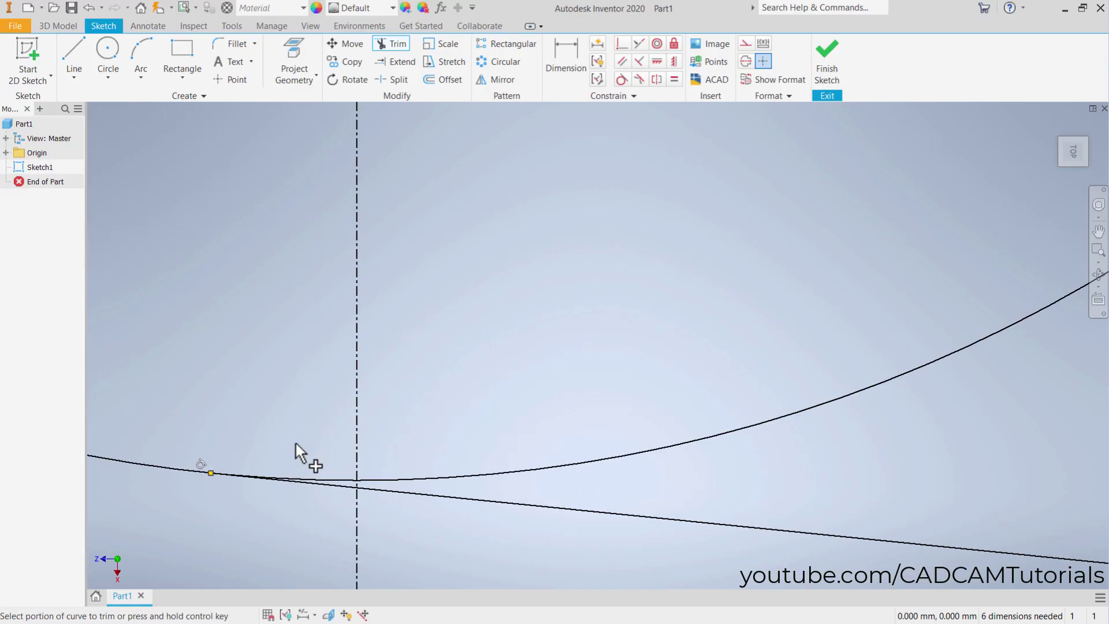
scroll(296, 443, "up", 2)
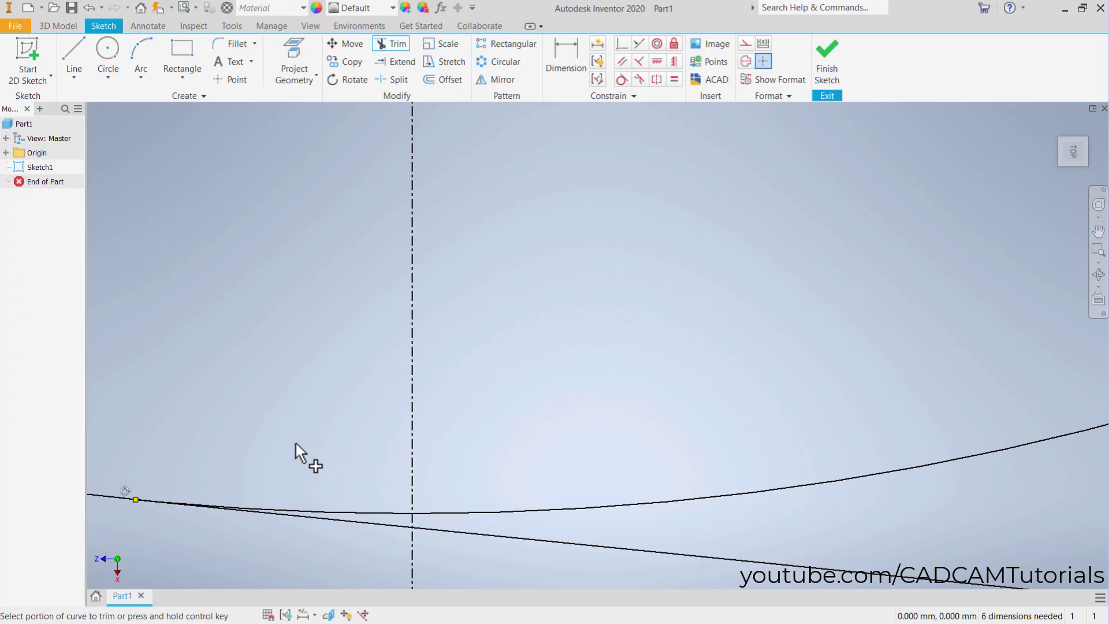
scroll(296, 443, "down", 3)
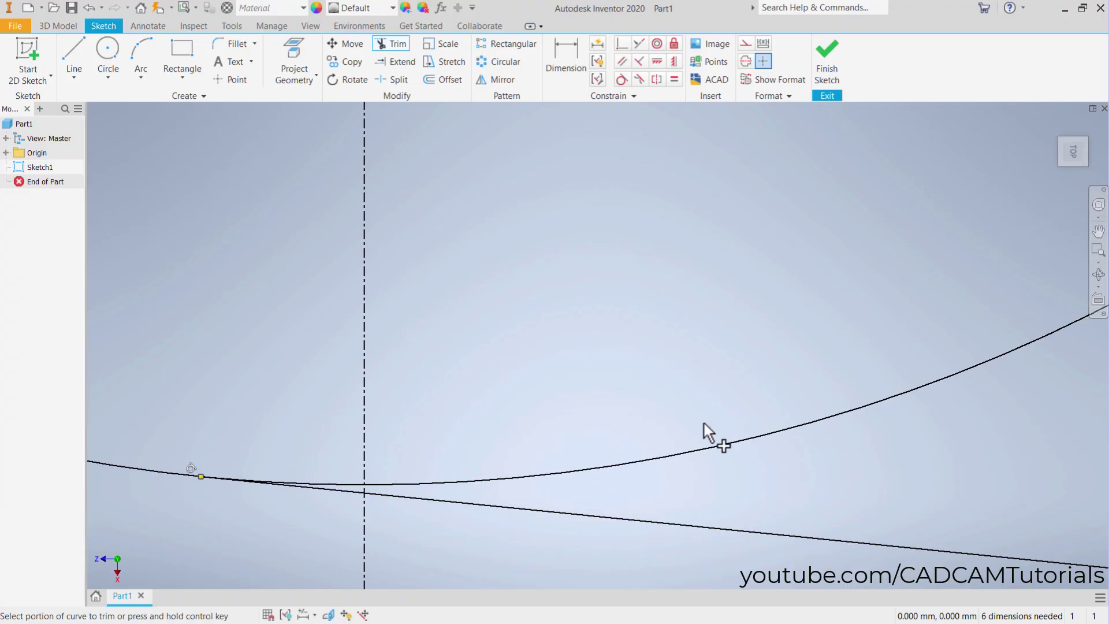
left_click(504, 481)
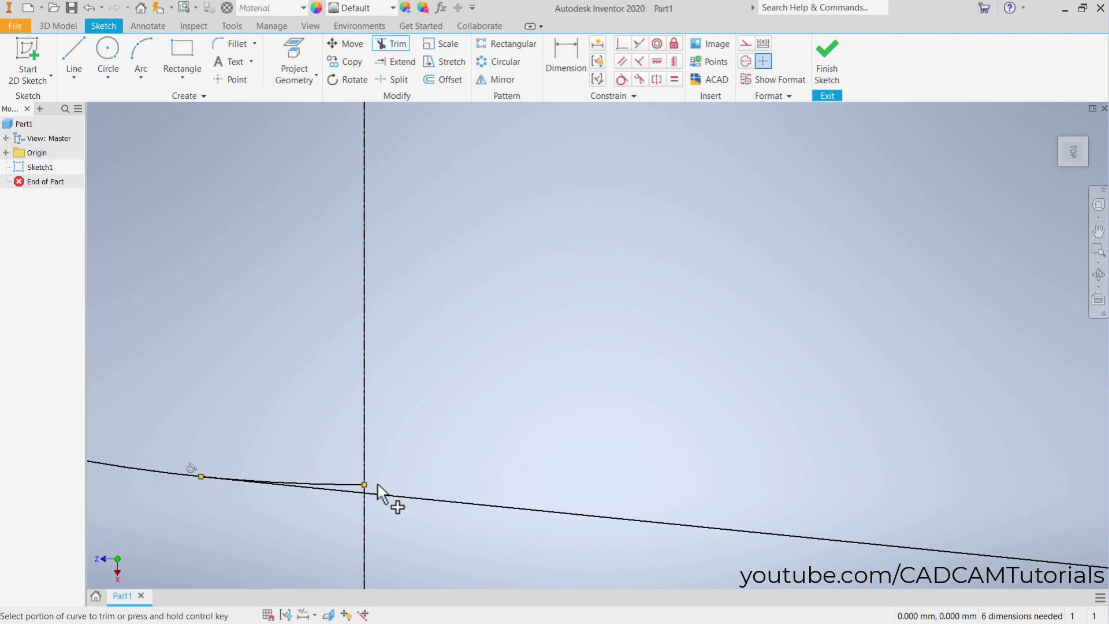
left_click(346, 485)
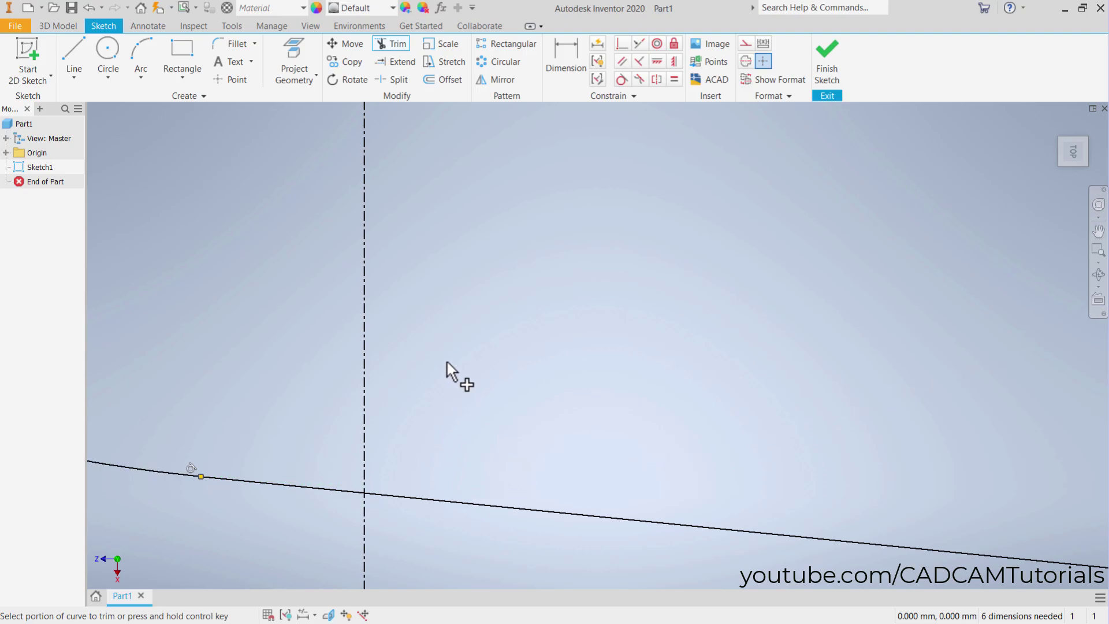
key("Home")
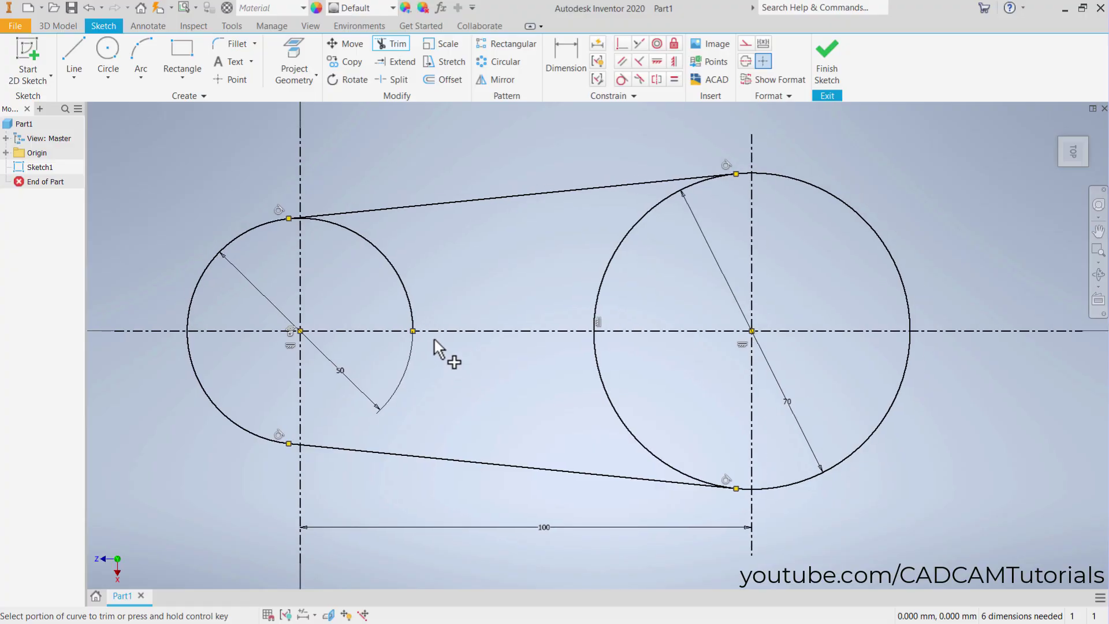
Trim the upper inner arc of the 50 mm circle to the vertical centerline, and the 70 mm circle's inner arcs between both tangent lines.
left_click(409, 304)
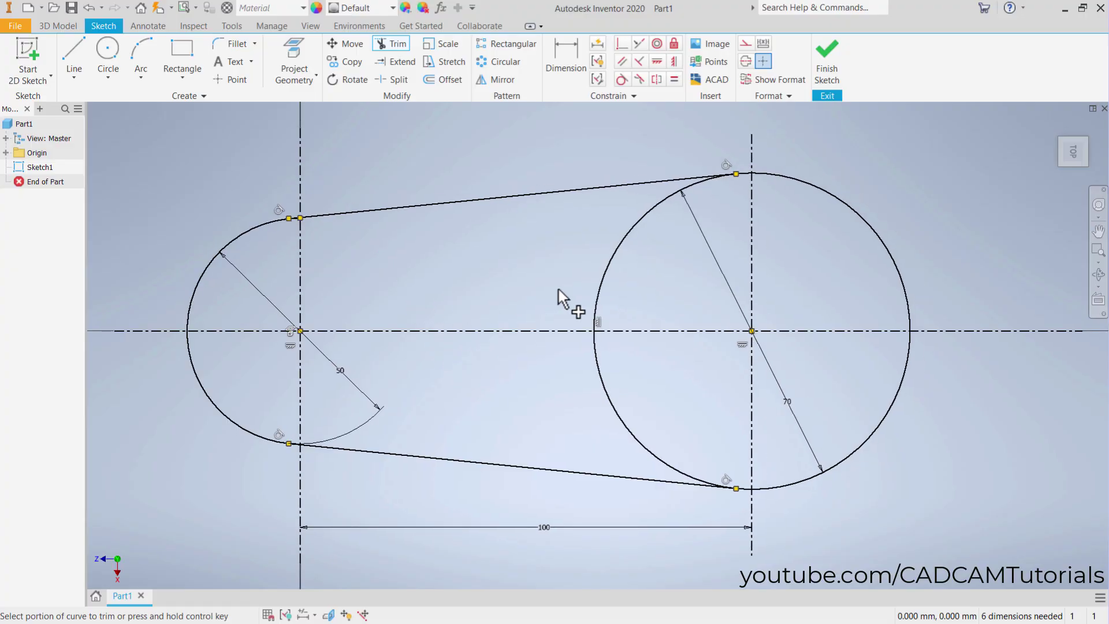
left_click(601, 281)
left_click(641, 453)
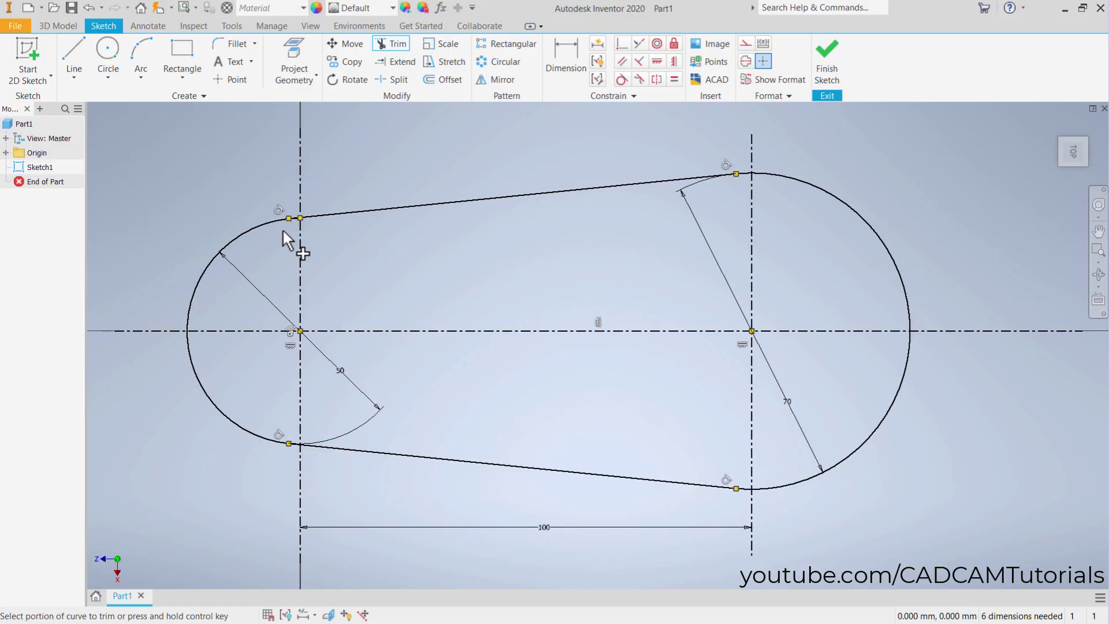
Trim the short leftover arc of the 50 mm circle between the upper line's tangent point and the vertical centerline.
scroll(280, 220, "down", 5)
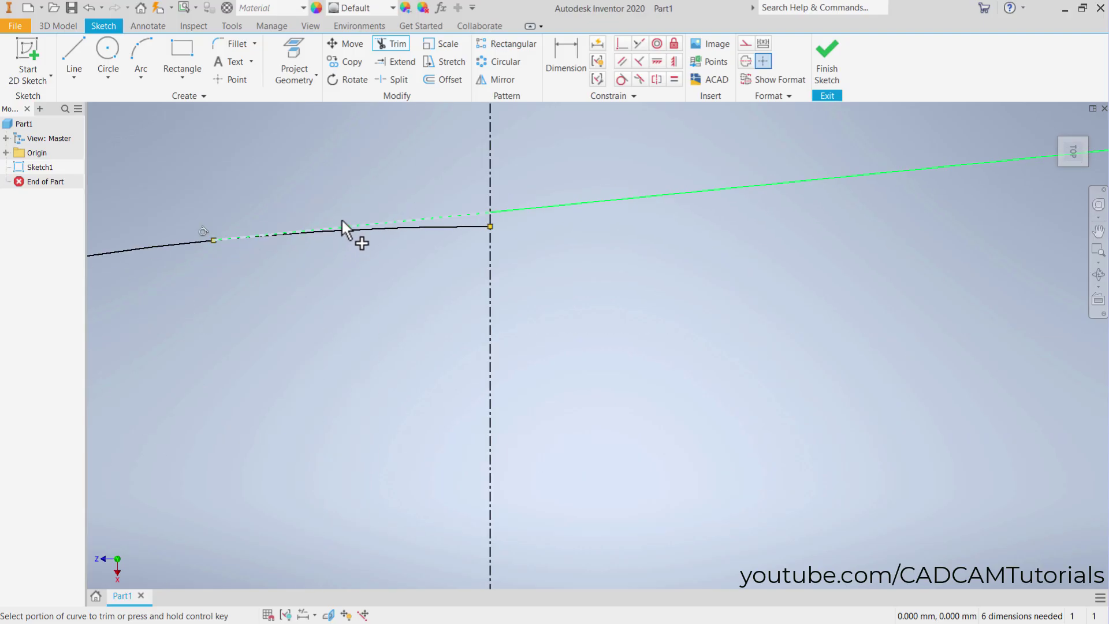
left_click(407, 230)
middle_click_drag(407, 237, 541, 229)
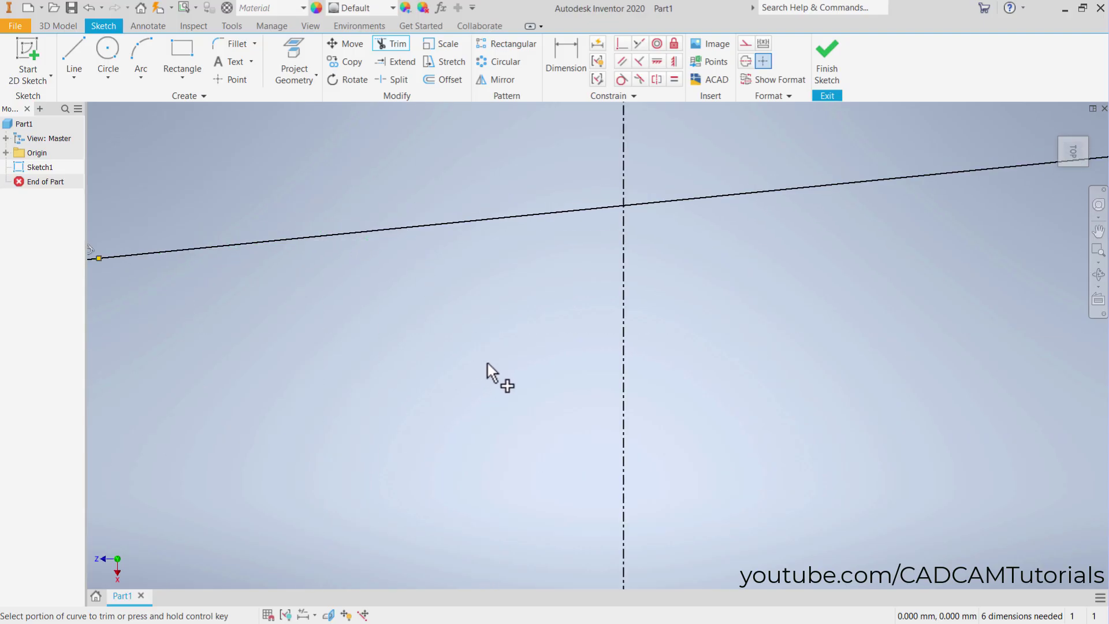
key("Home")
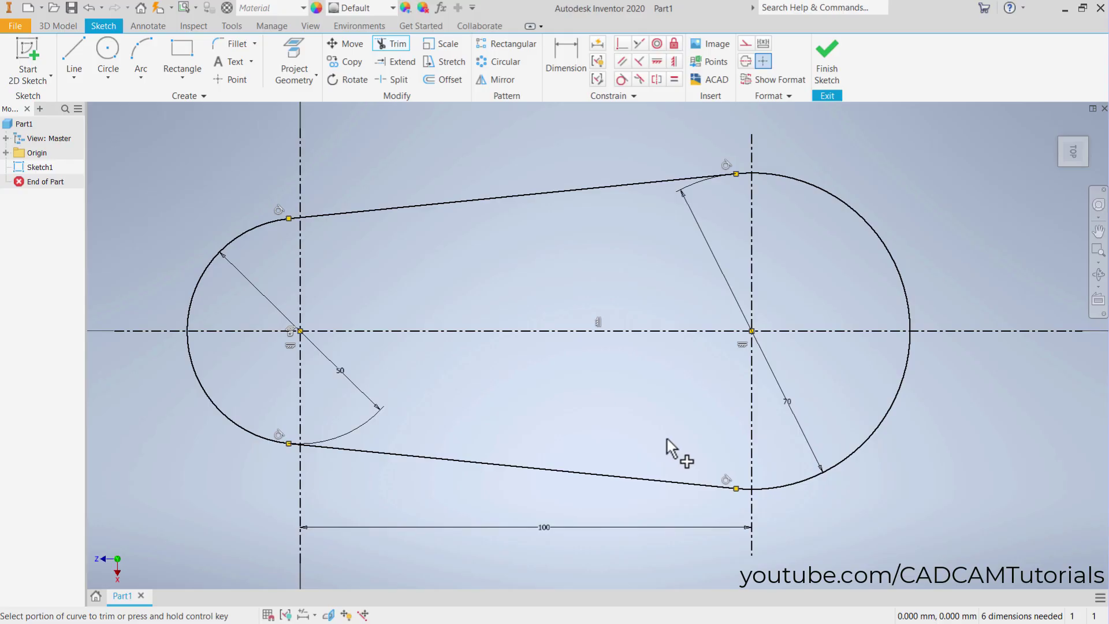
Mirror both tangent lines and the 50 mm end arc about the vertical centerline through the 70 mm circle's center.
scroll(670, 451, "up", 3)
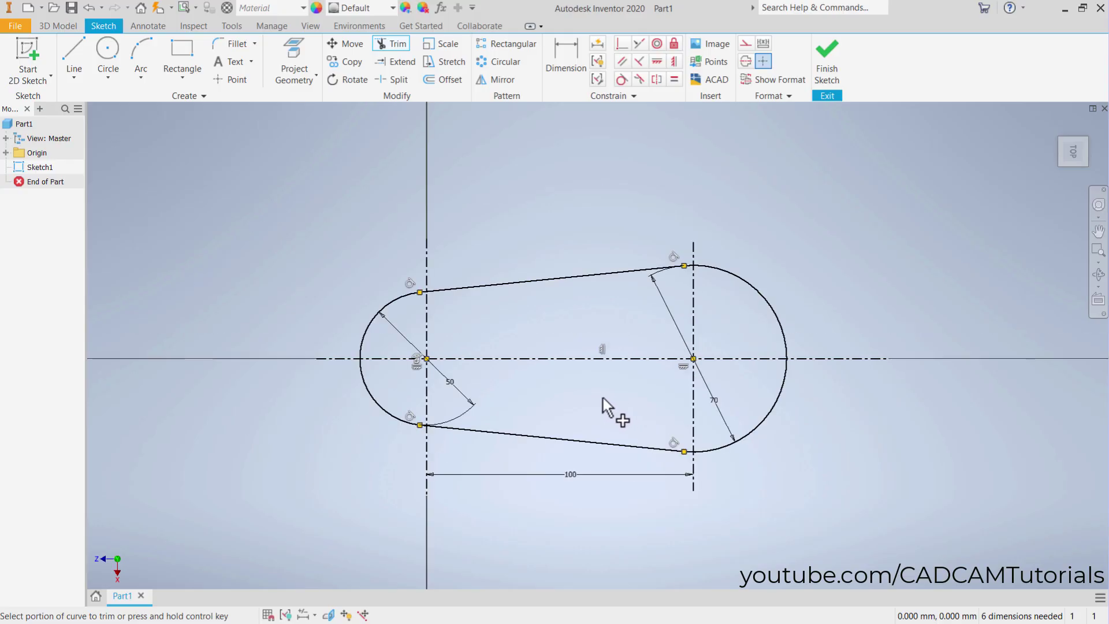
mouse_move(603, 398)
middle_mouse_down()
mouse_move(506, 389)
mouse_move(477, 370)
middle_mouse_up()
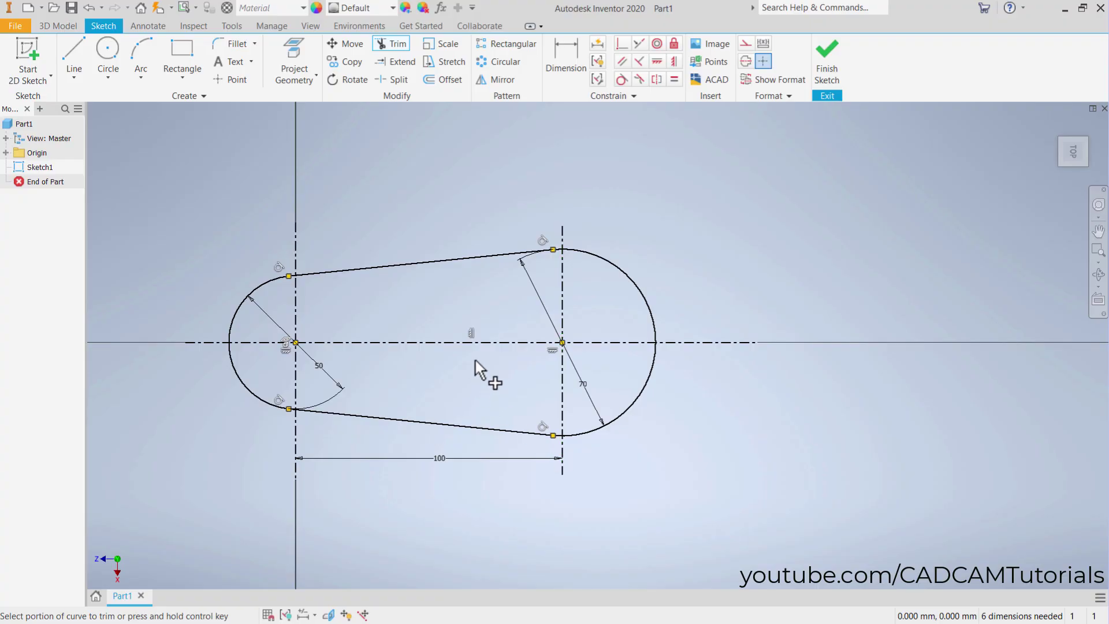
left_click(501, 77)
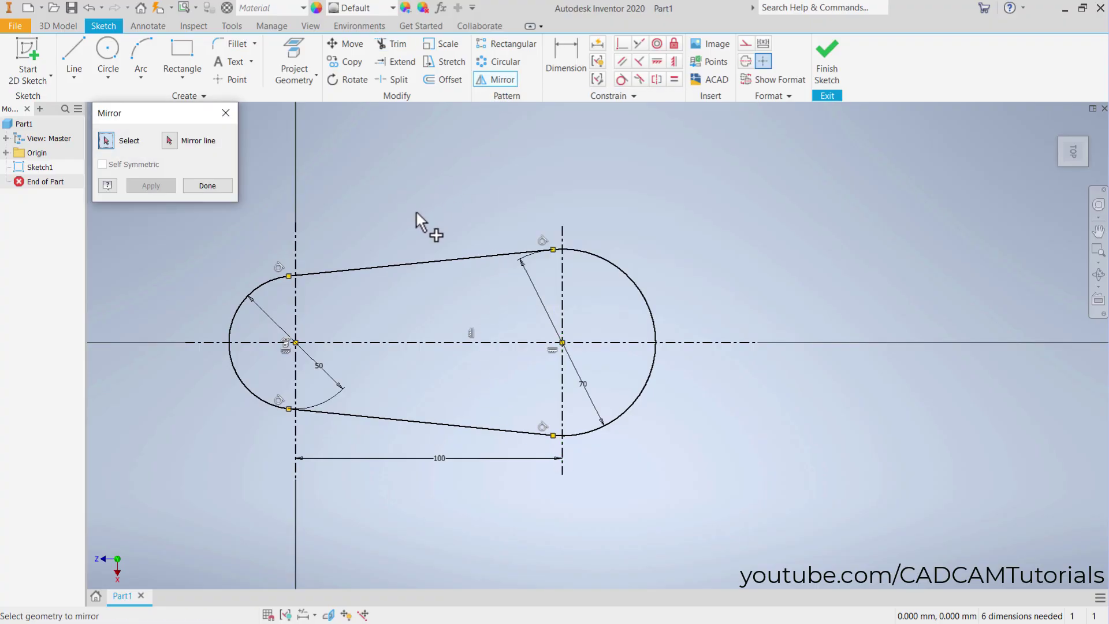
left_click(349, 271)
left_click(232, 324)
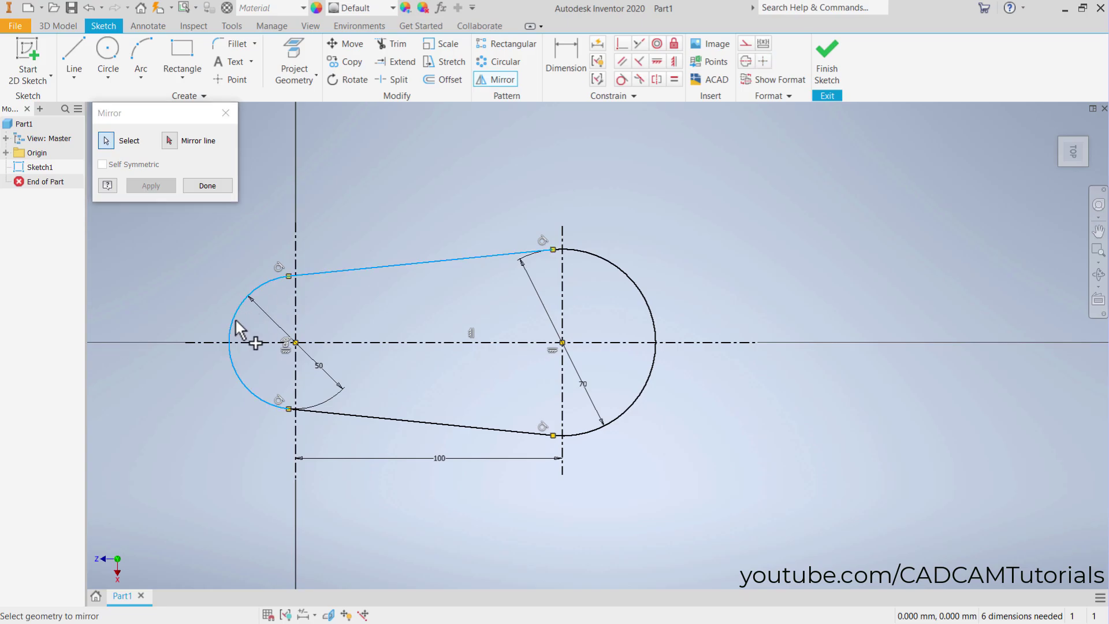
left_click(352, 414)
right_click(446, 376)
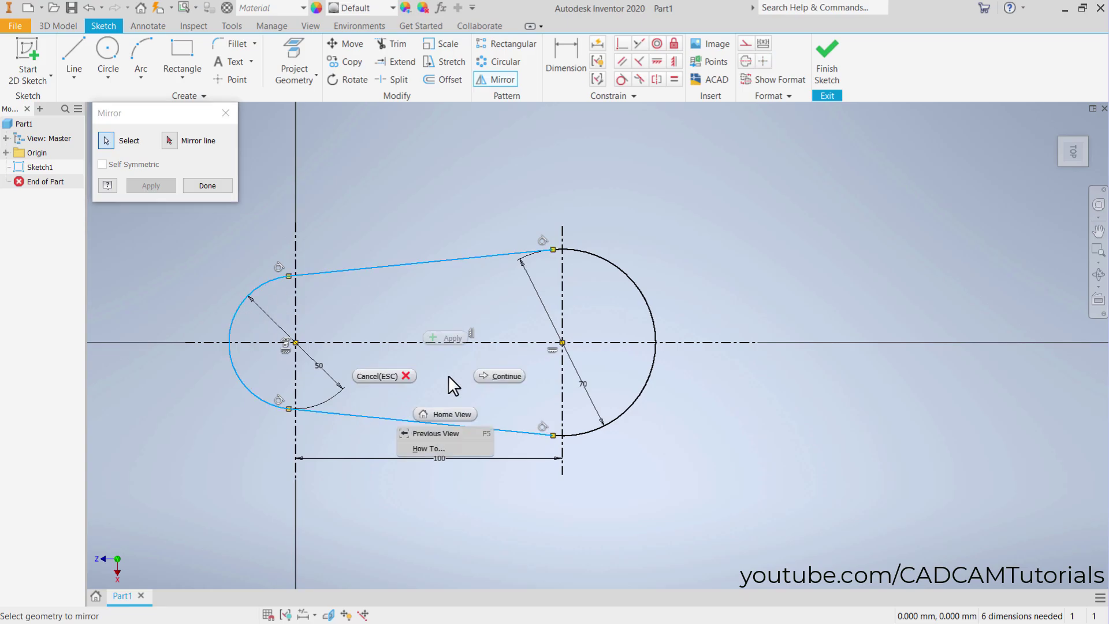
left_click(503, 377)
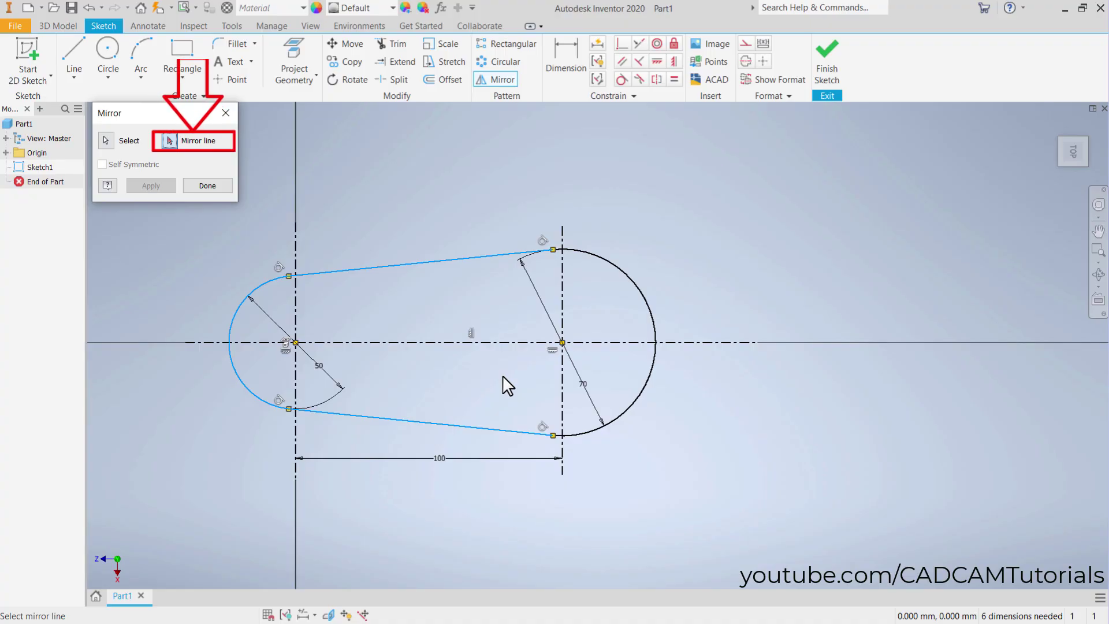
left_click(563, 308)
right_click(605, 304)
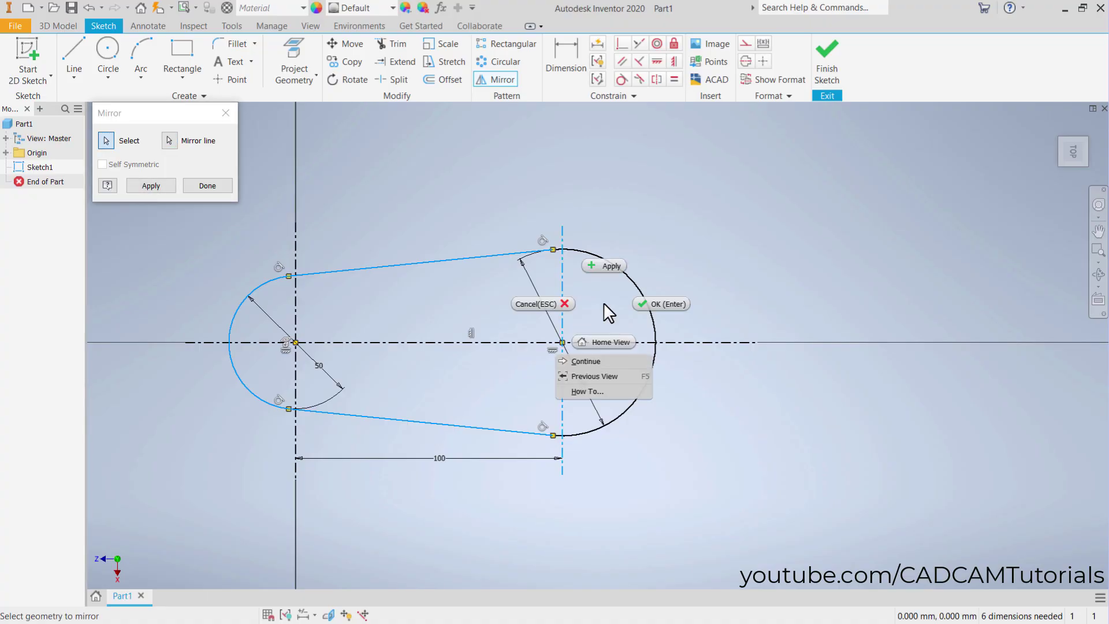
left_click(662, 303)
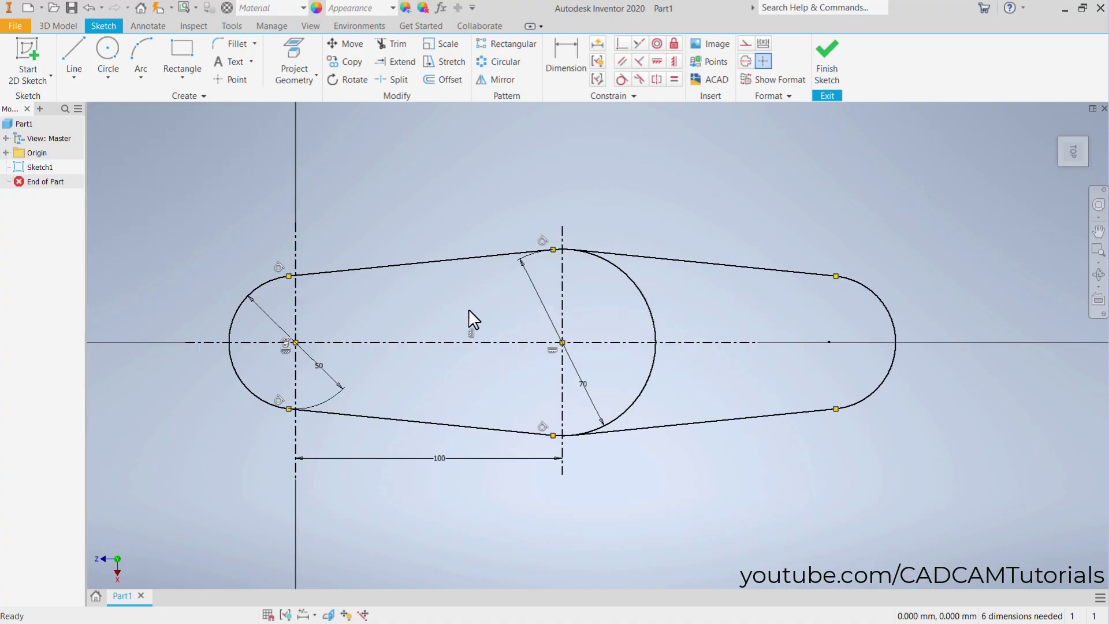
Trim the 70 mm circle's inner arc between the upper and lower mirrored lines.
scroll(599, 337, "up", 3)
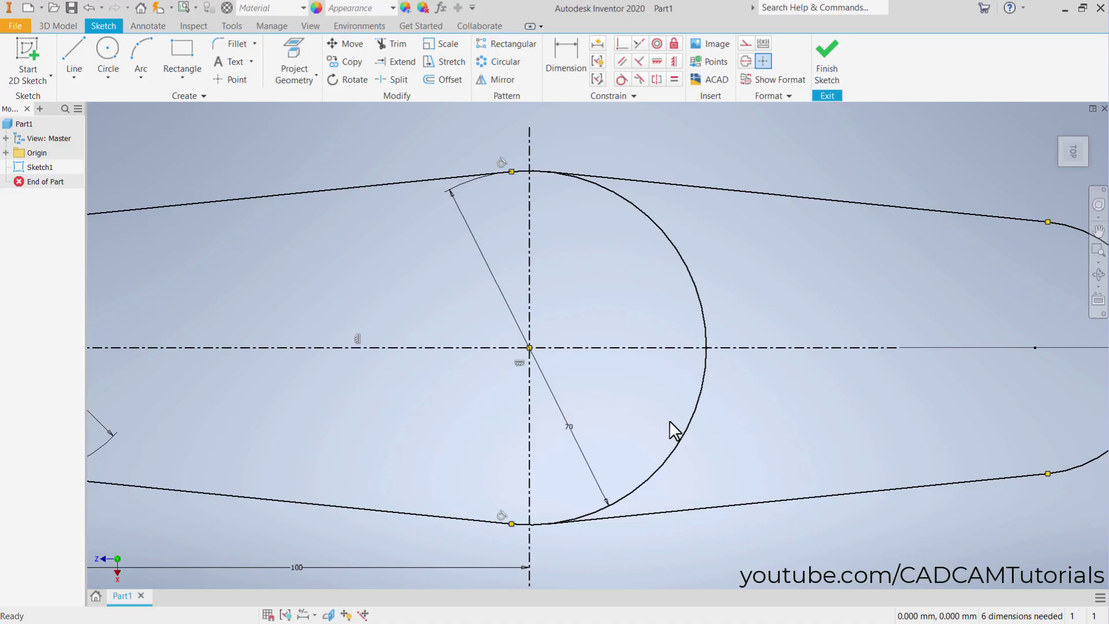
key("x")
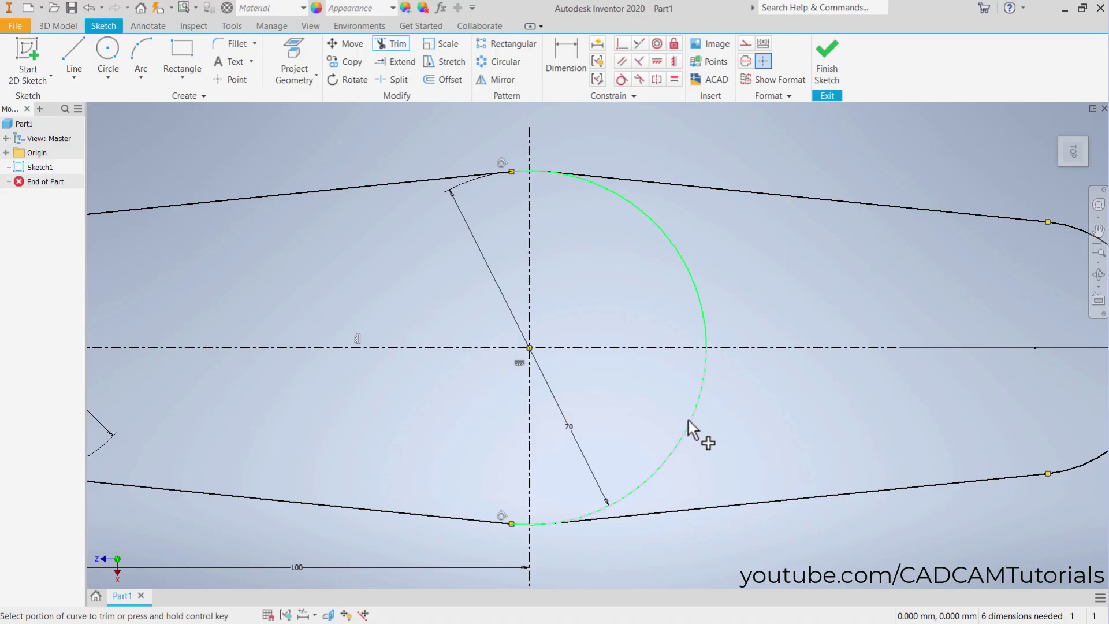
left_click(688, 421)
left_click(712, 348)
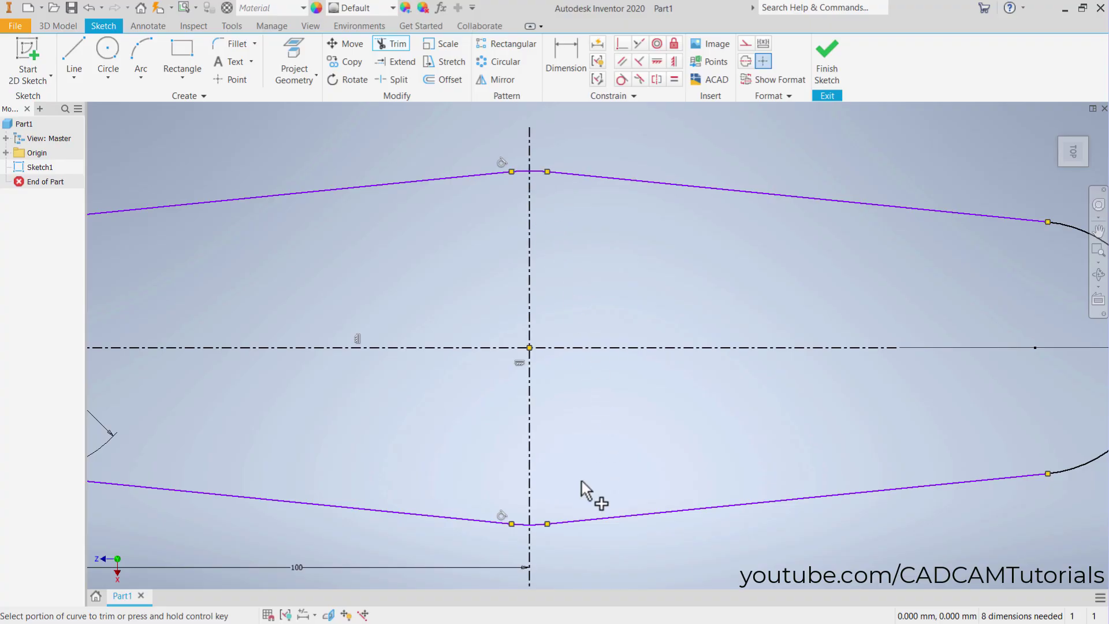
Add radius dimensions to the two short arcs above and below the center of the mirrored outline.
left_click(567, 63)
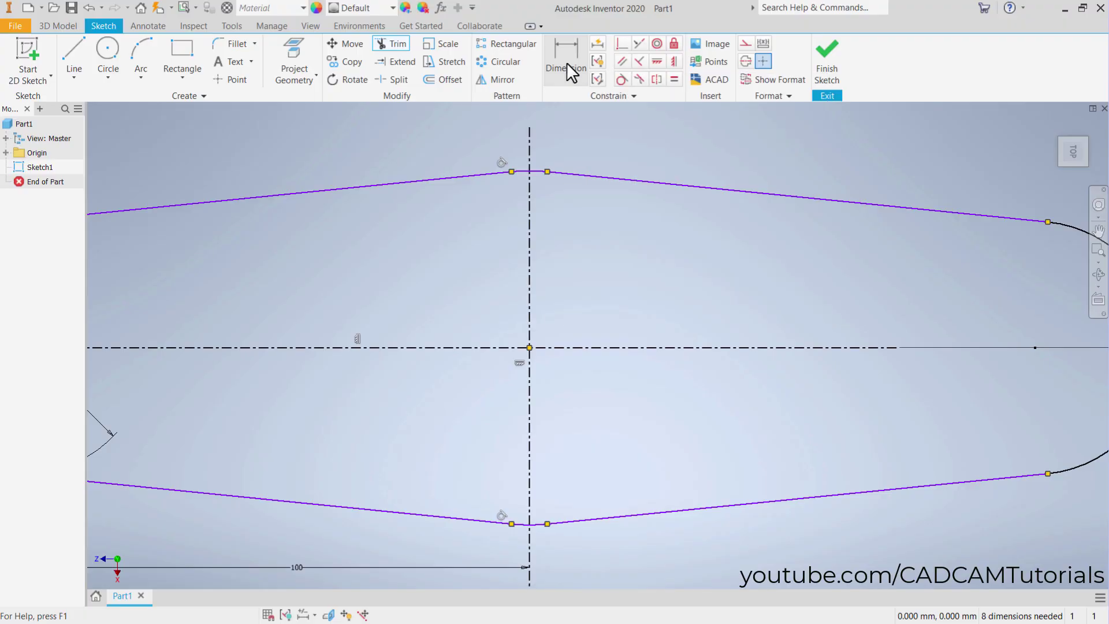
left_click(538, 180)
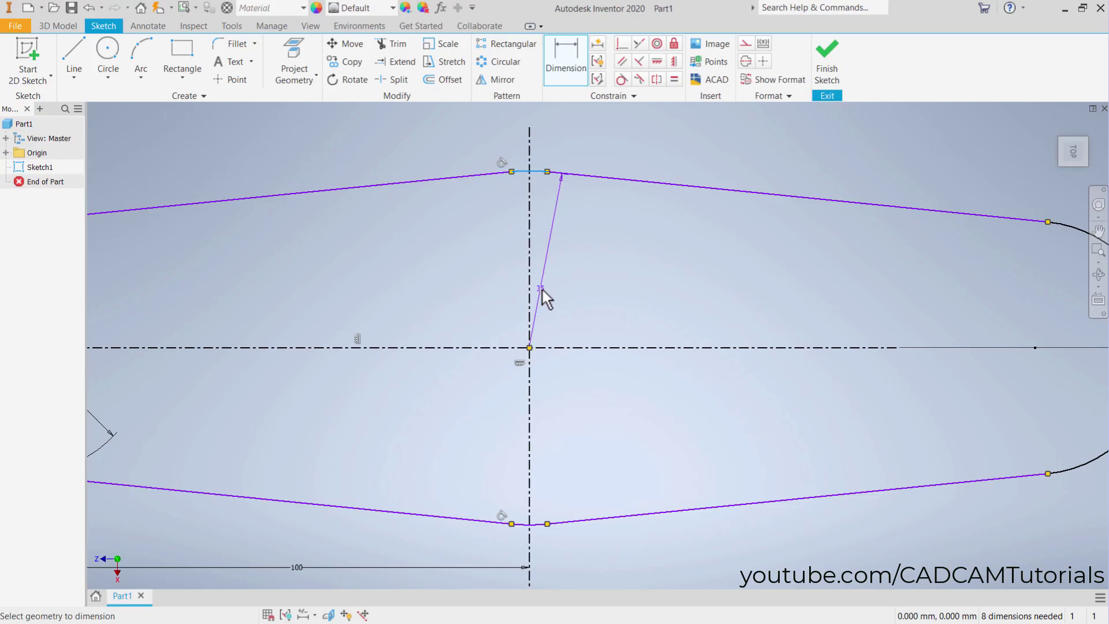
left_click(542, 287)
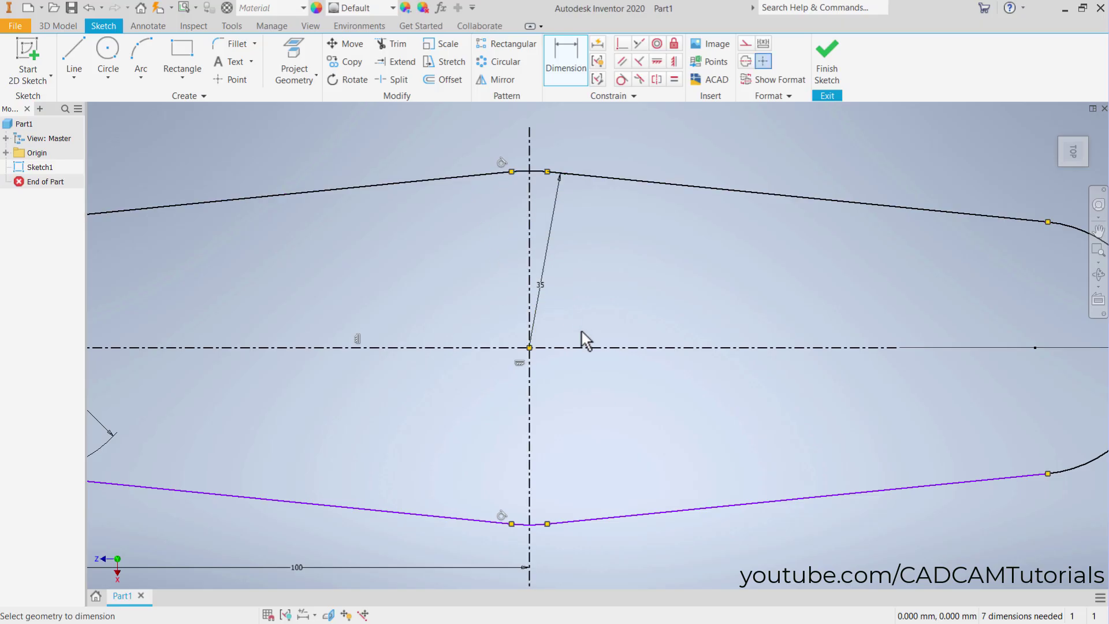
left_click(538, 525)
left_click(545, 460)
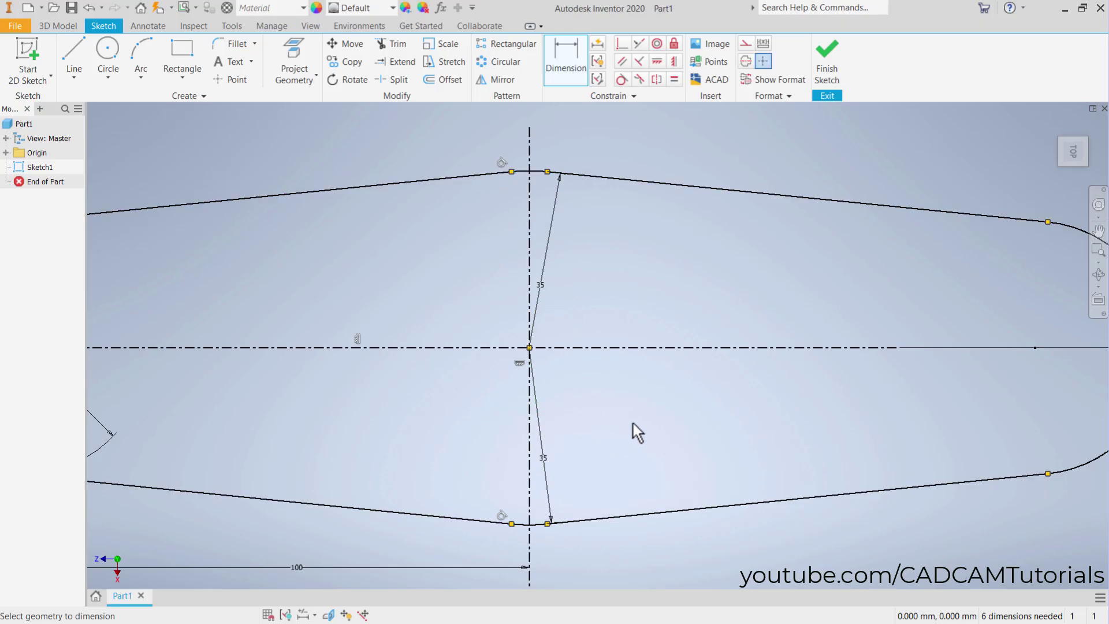
scroll(614, 363, "down", 3)
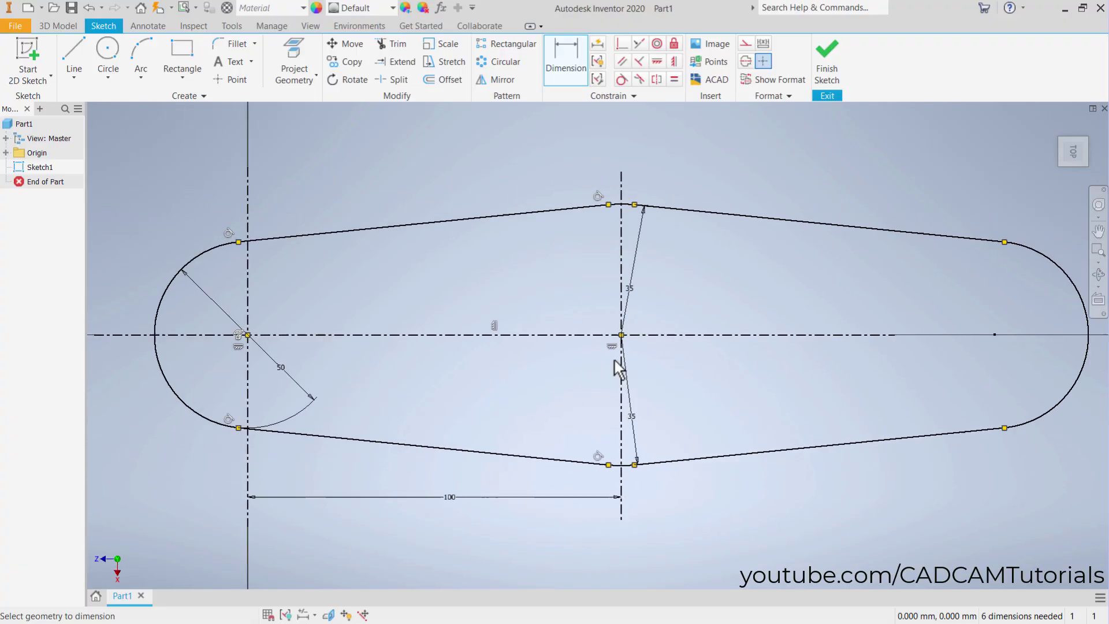
scroll(615, 348, "down", 2)
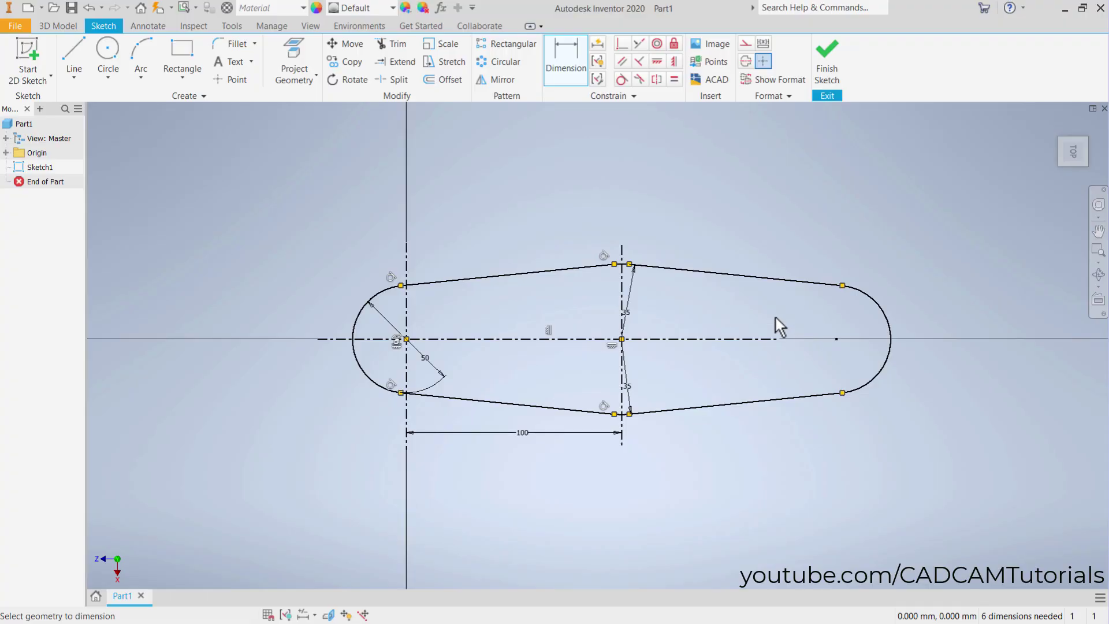
key("Escape")
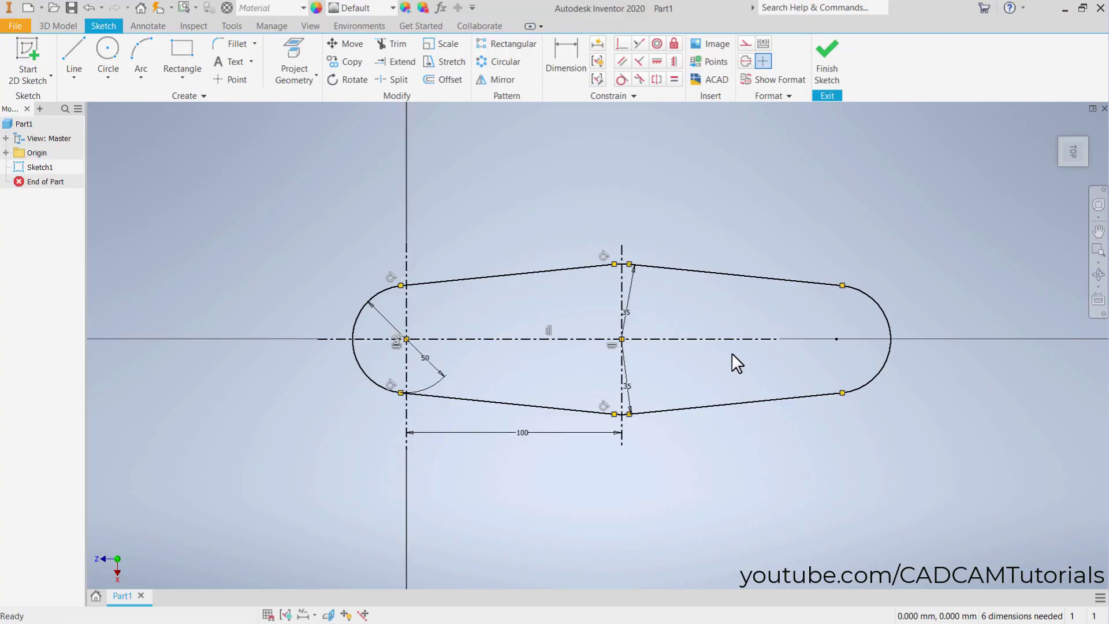
Extend the horizontal centerline's free end to just beyond the mirrored end arc.
left_click(736, 340)
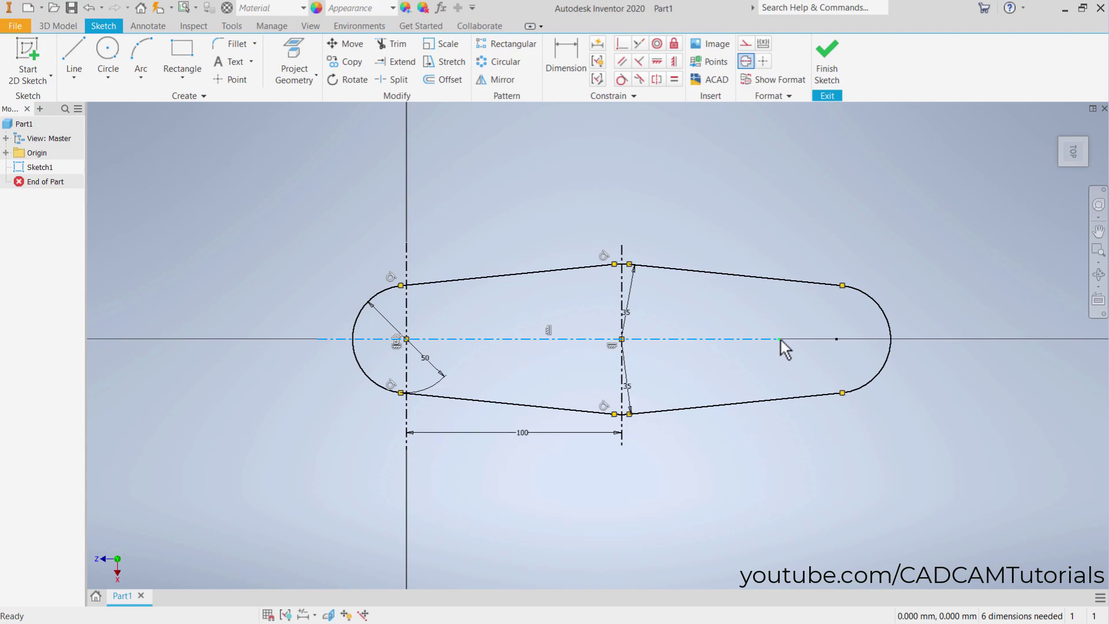
mouse_move(781, 341)
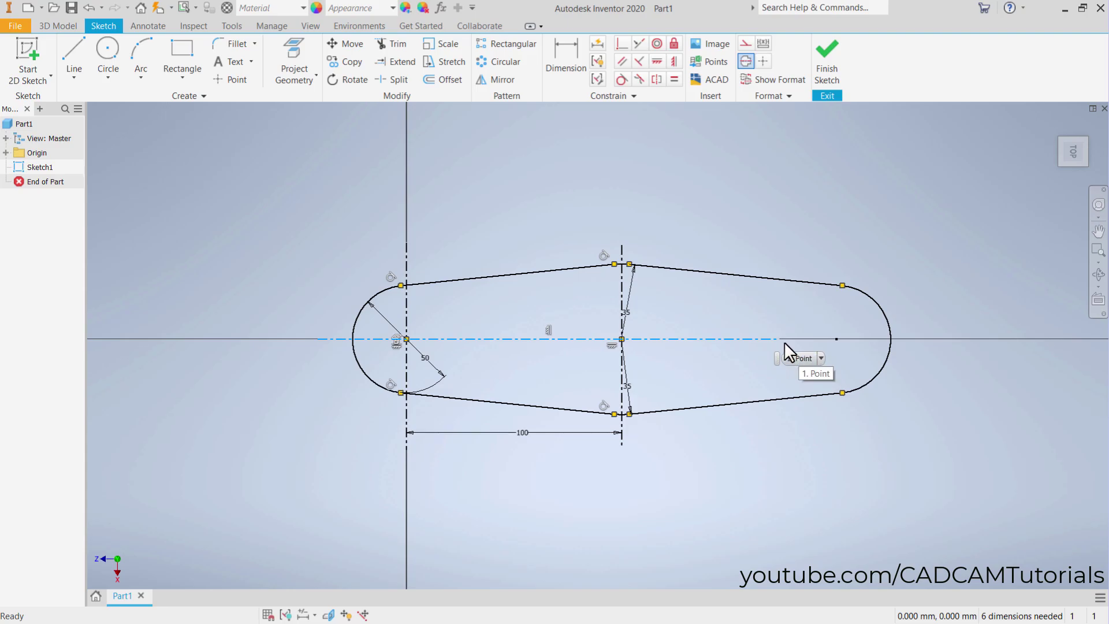
left_click_drag(785, 341, 926, 338)
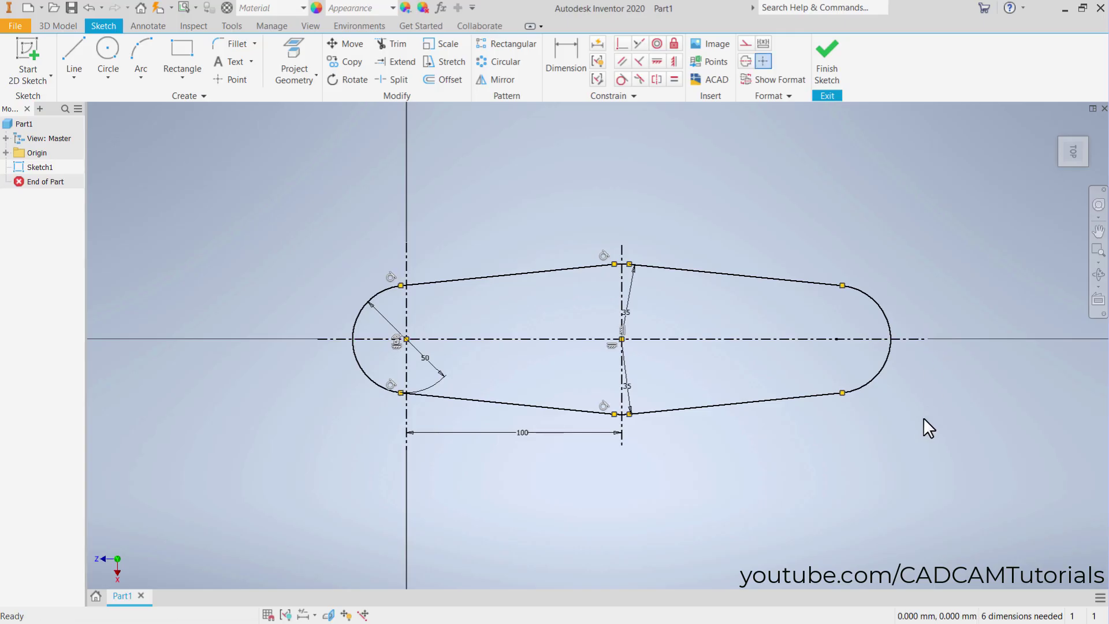
scroll(915, 409, "down", 3)
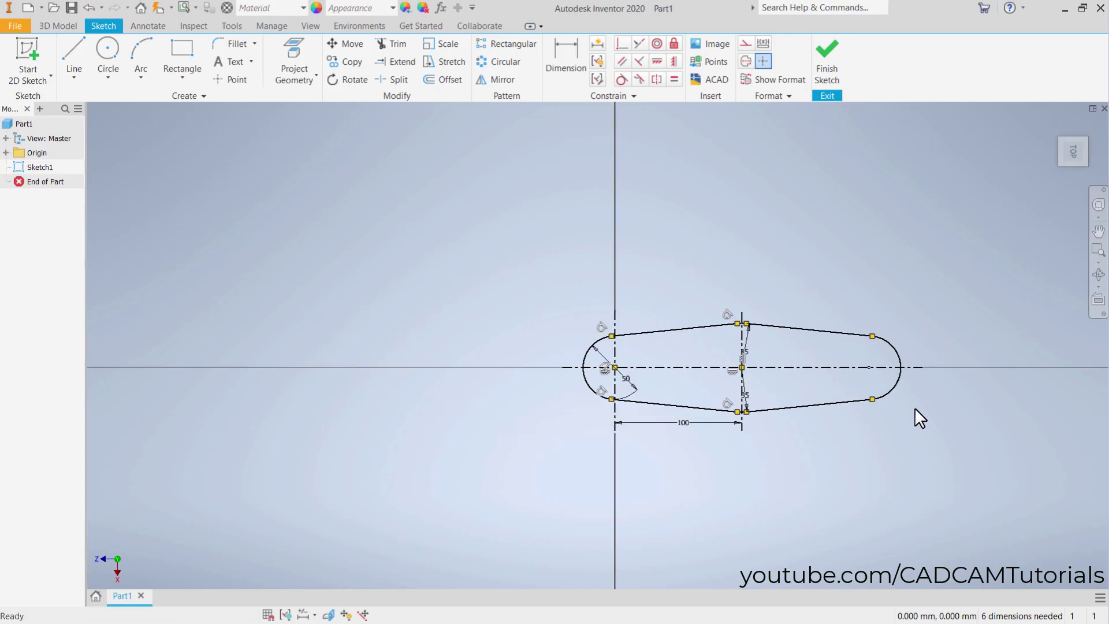
scroll(915, 409, "up", 4)
scroll(841, 358, "up", 2)
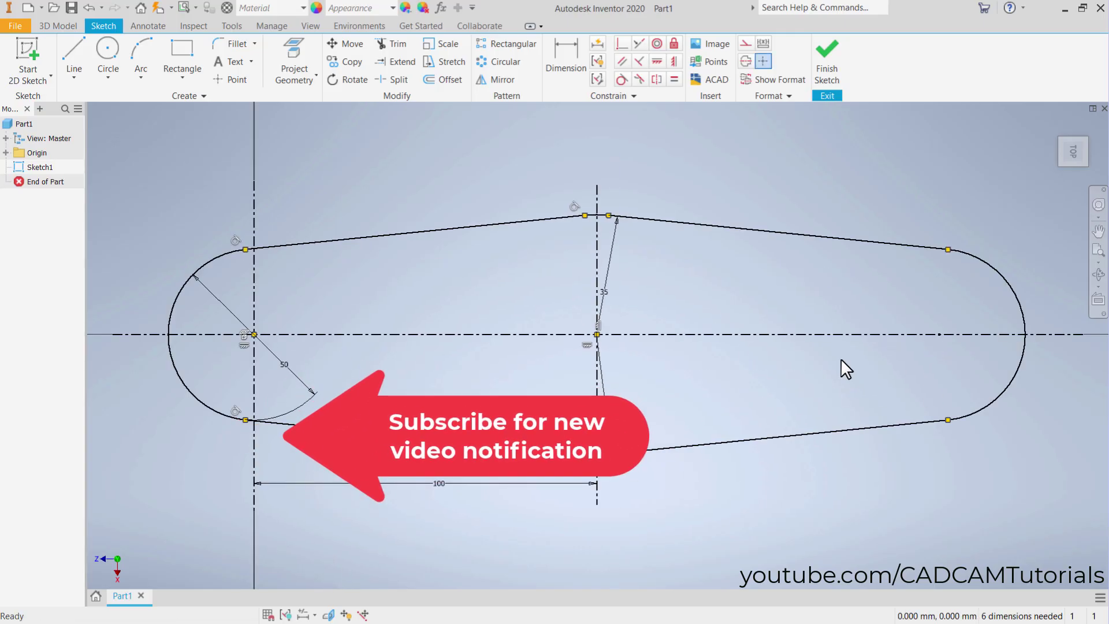